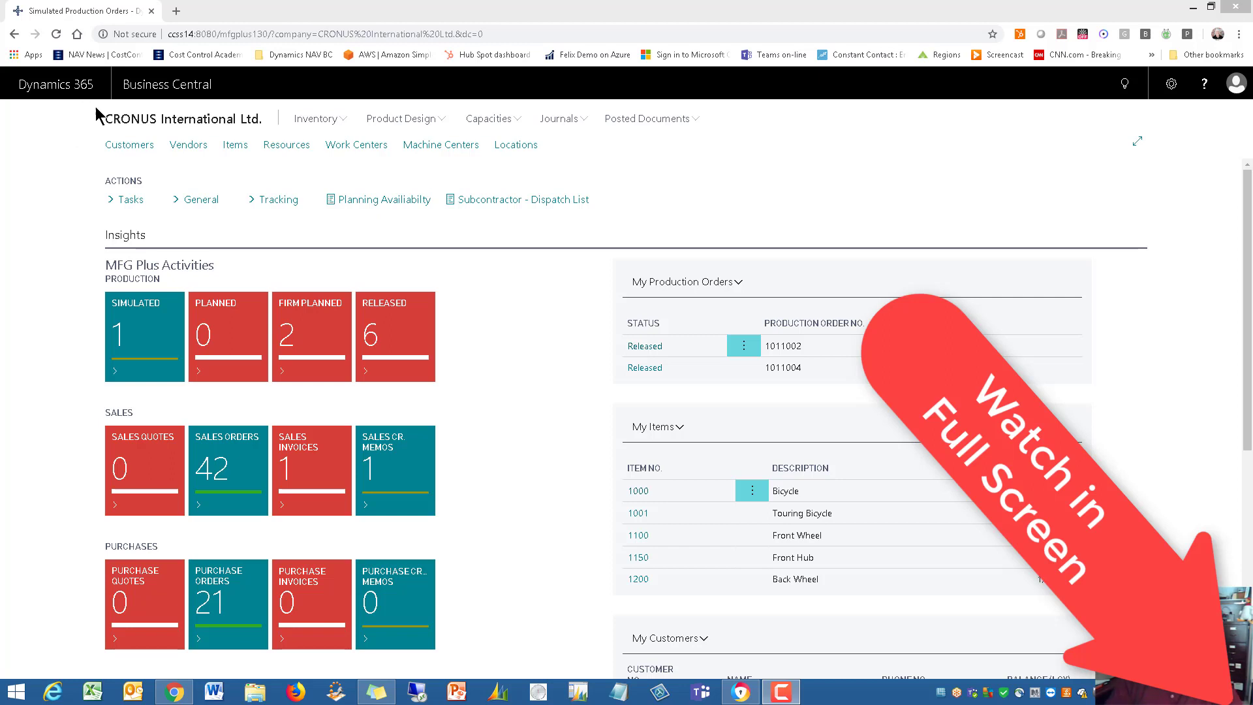
Step: Keep Manufacturing Plus as the role center in My Settings and confirm
click(1172, 85)
click(1087, 138)
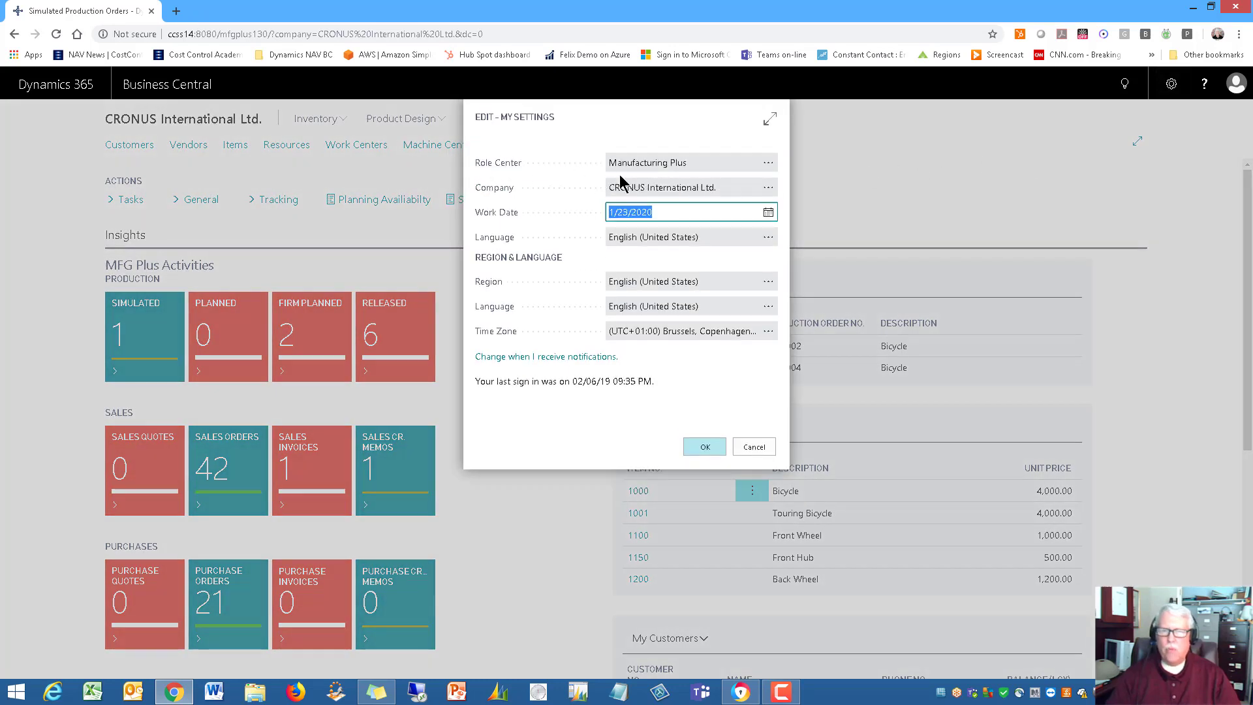
click(716, 162)
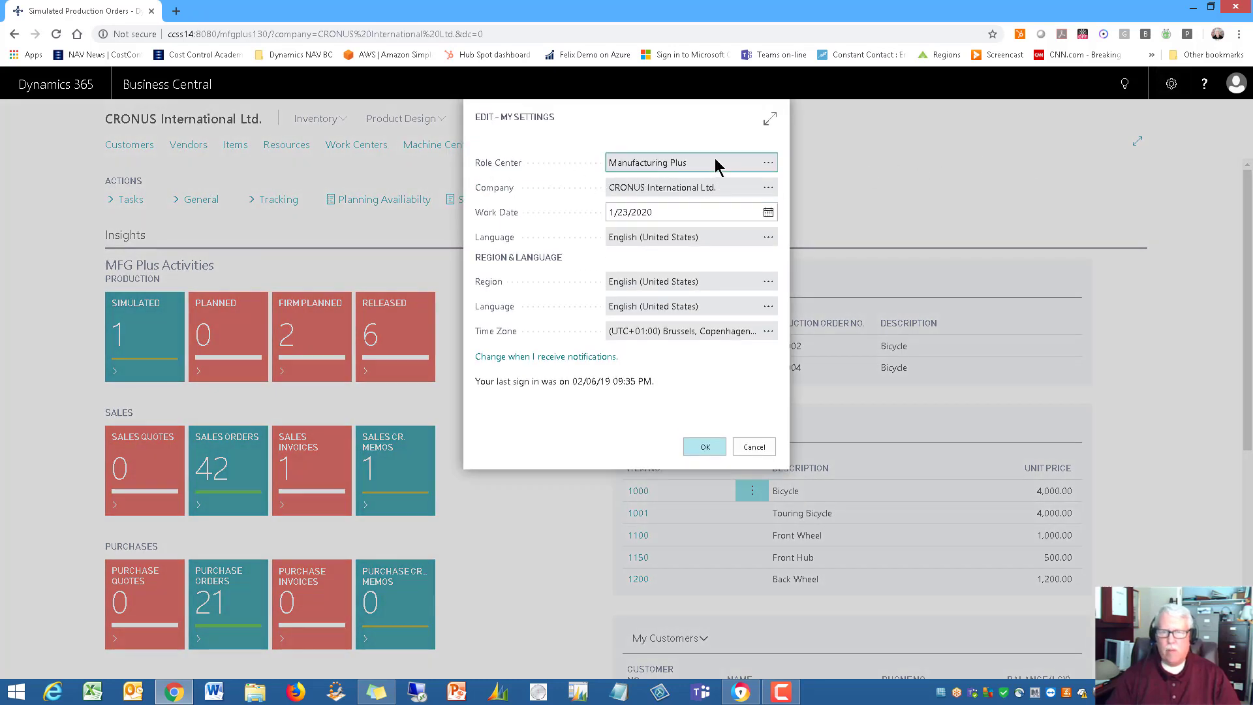
click(765, 164)
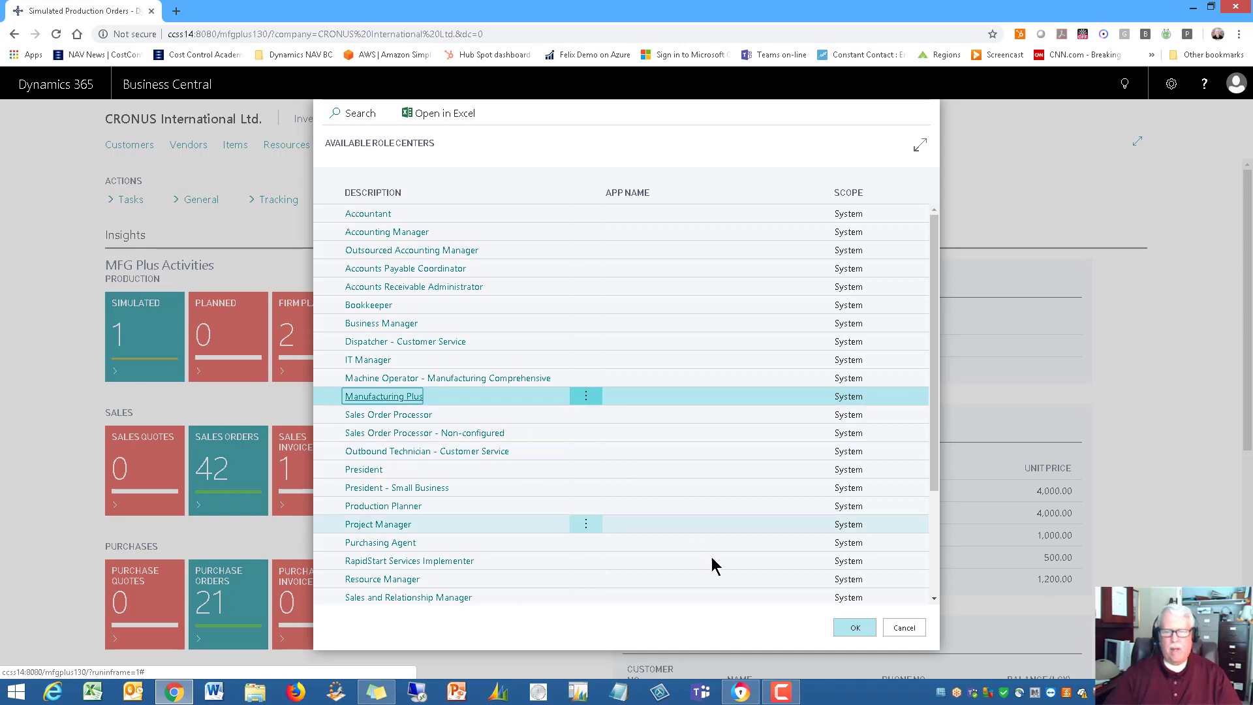
click(853, 628)
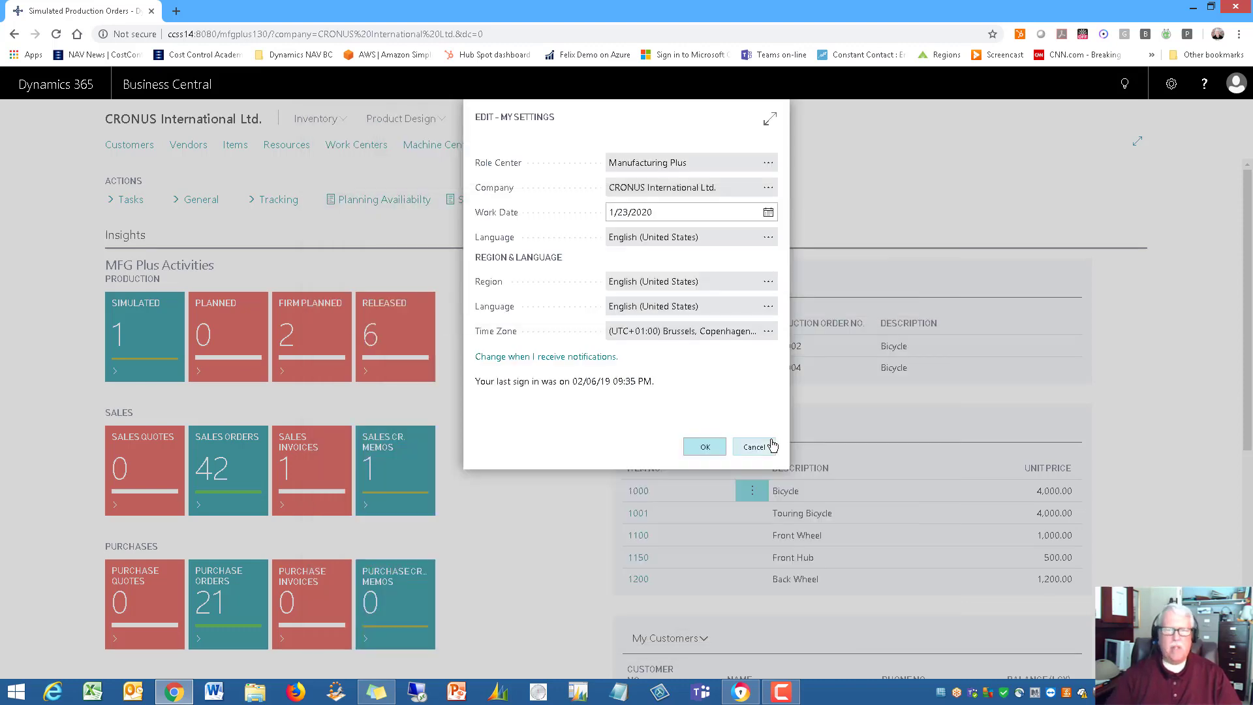
click(697, 450)
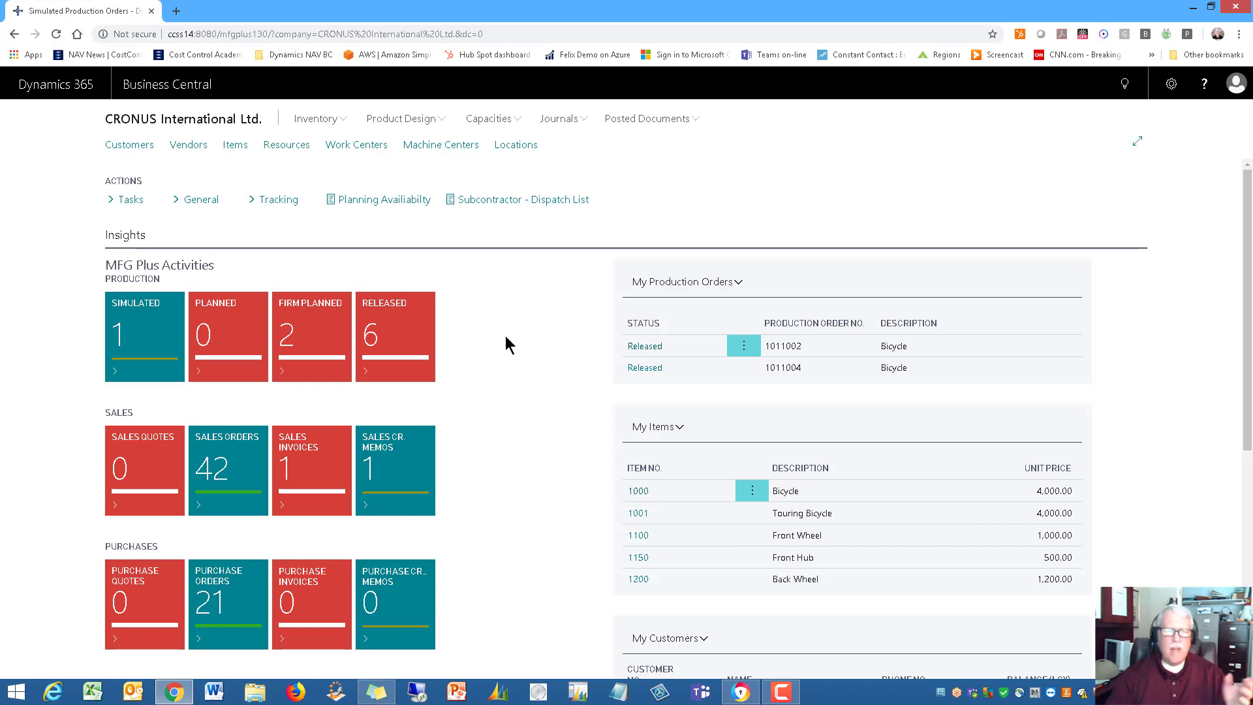
Step: Browse the Inventory, Product Design, Capacities and Journals navigation links, then hide them
click(309, 124)
click(390, 122)
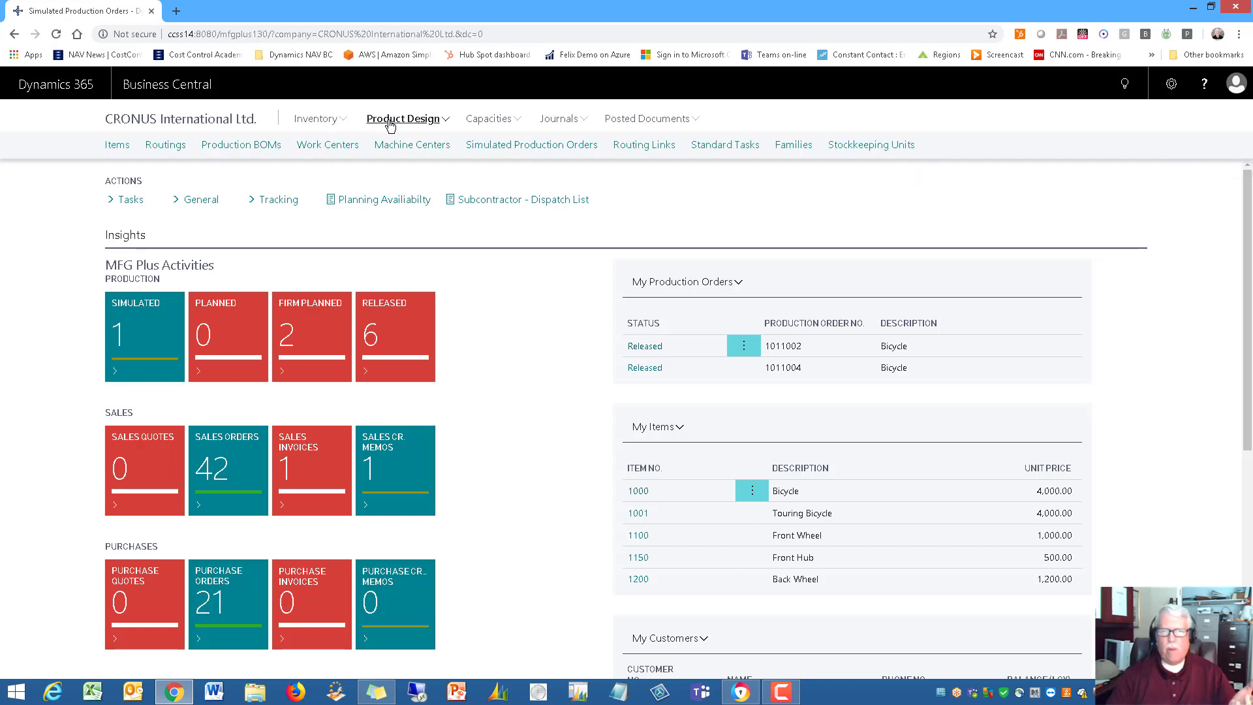
click(489, 124)
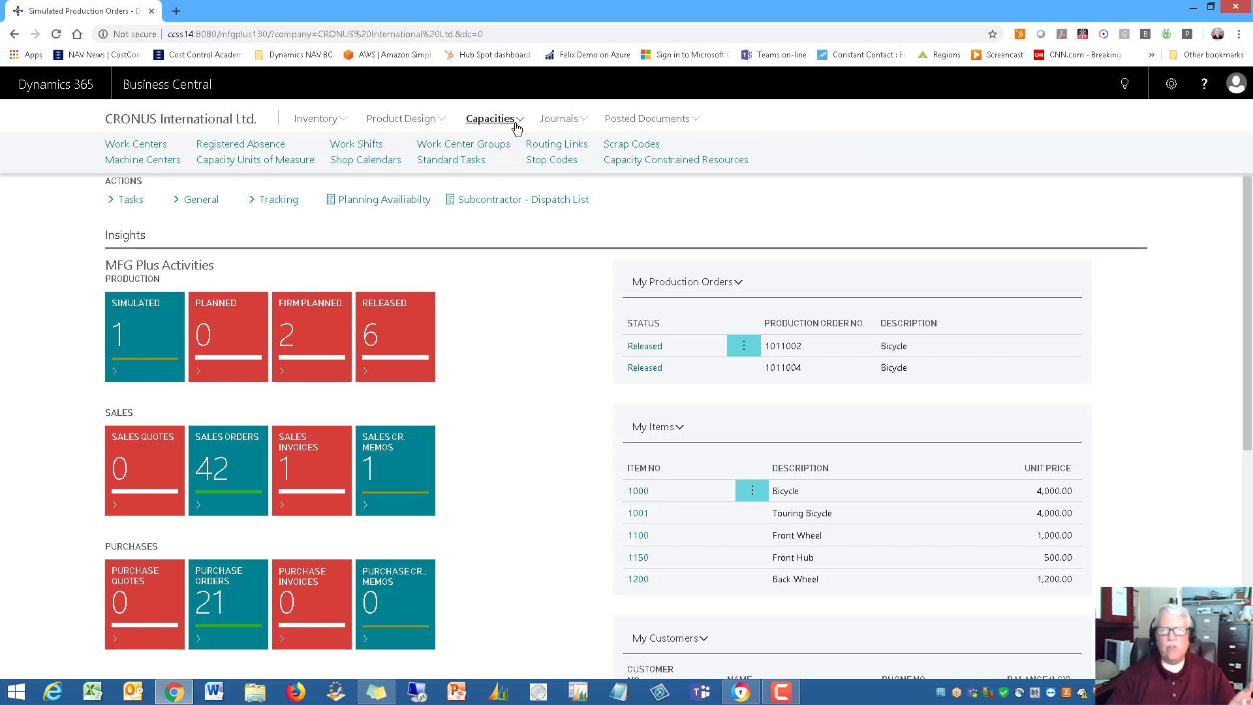
click(556, 125)
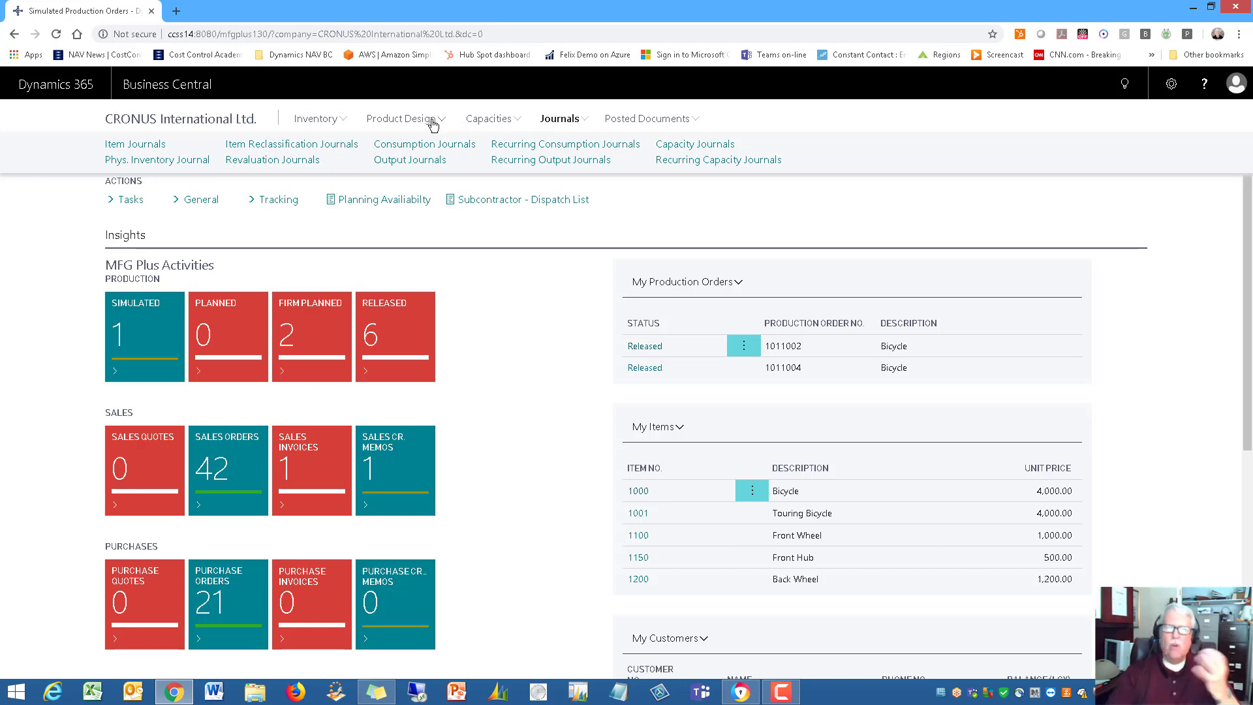
click(311, 120)
click(73, 216)
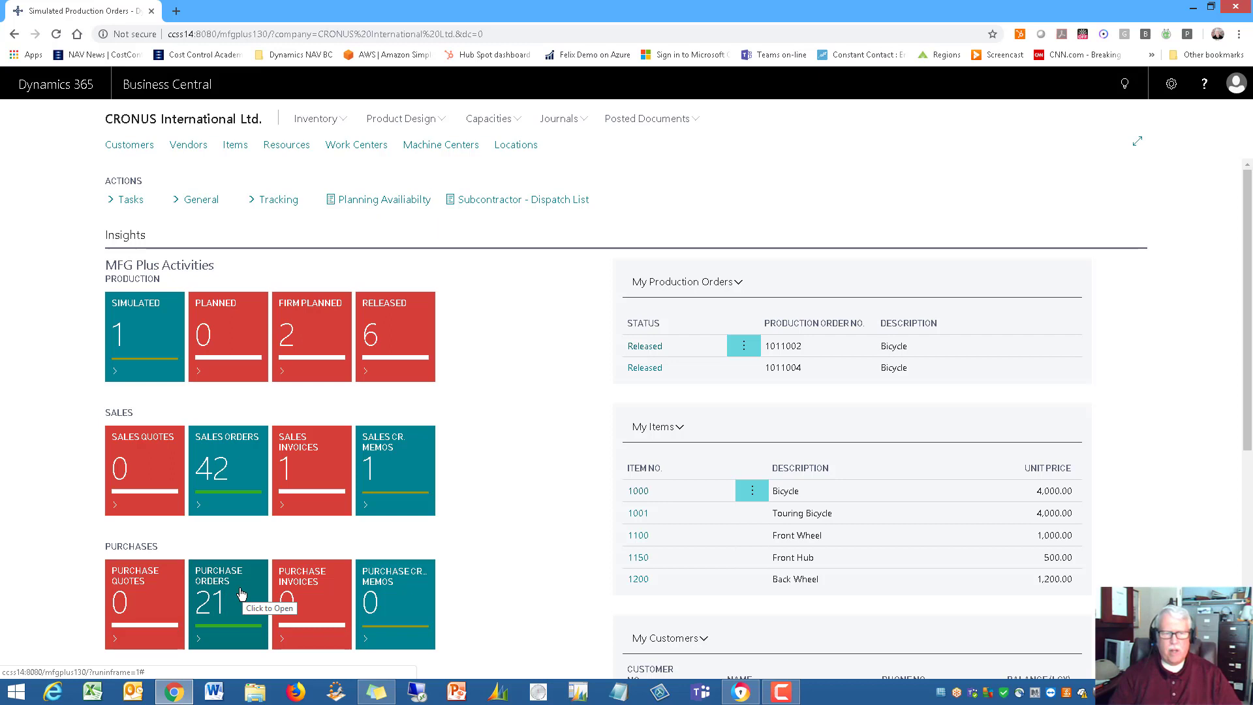
Step: View Sales Orders, then Released production orders, returning to the home page after each
click(237, 465)
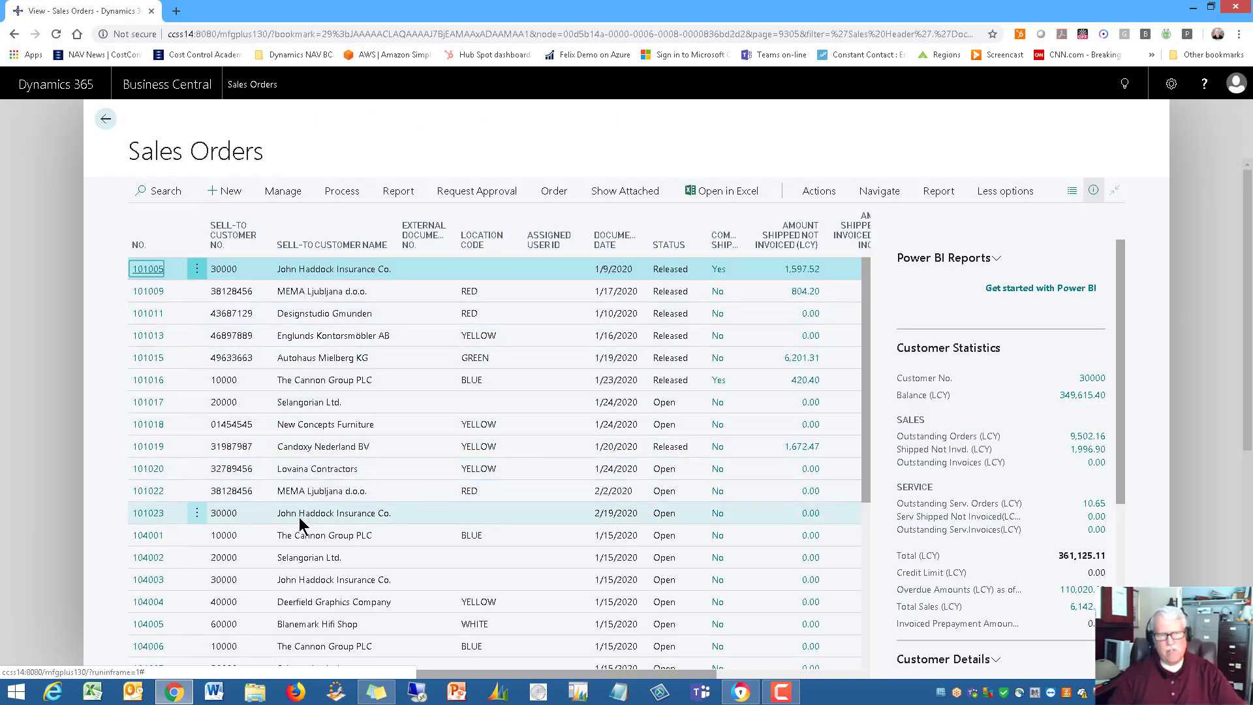
click(106, 118)
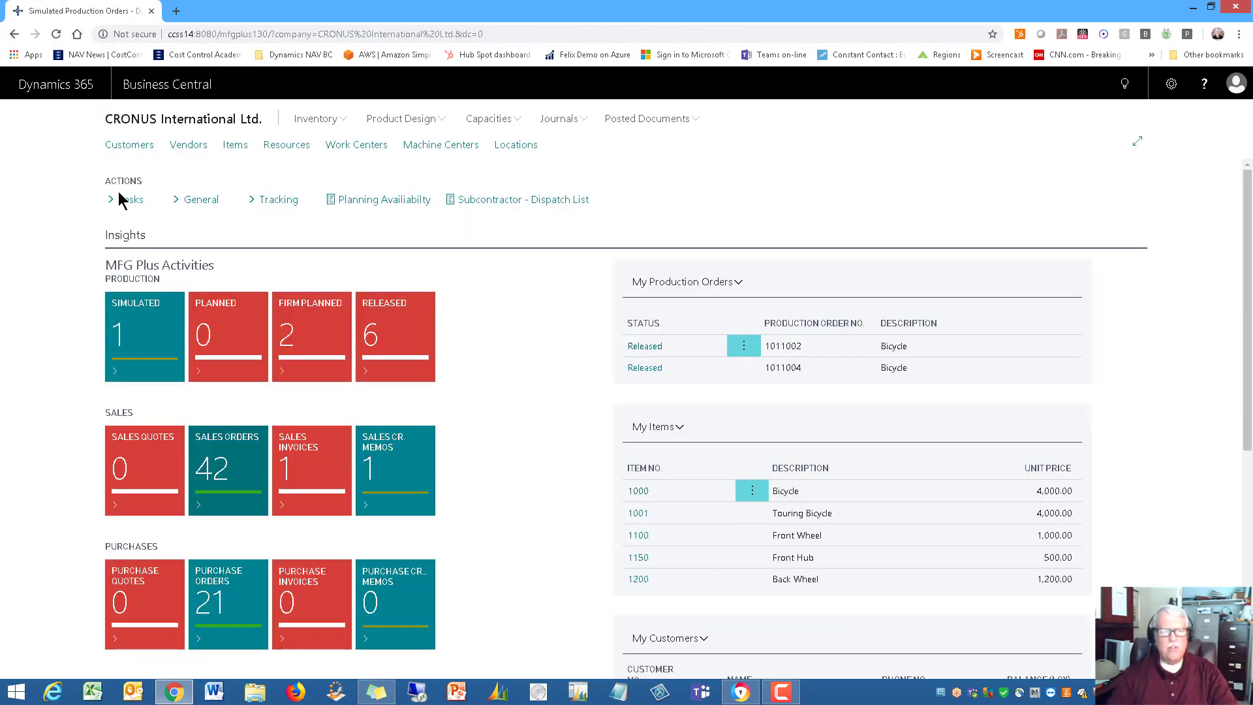
click(405, 332)
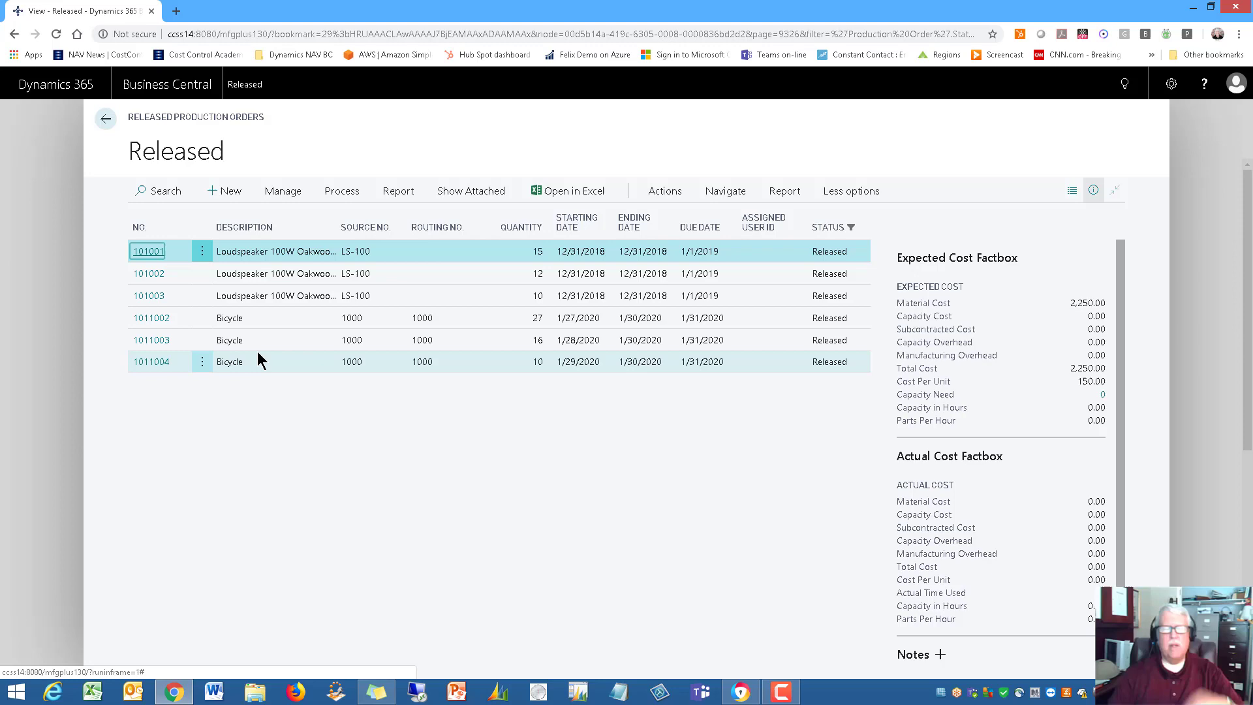
click(106, 123)
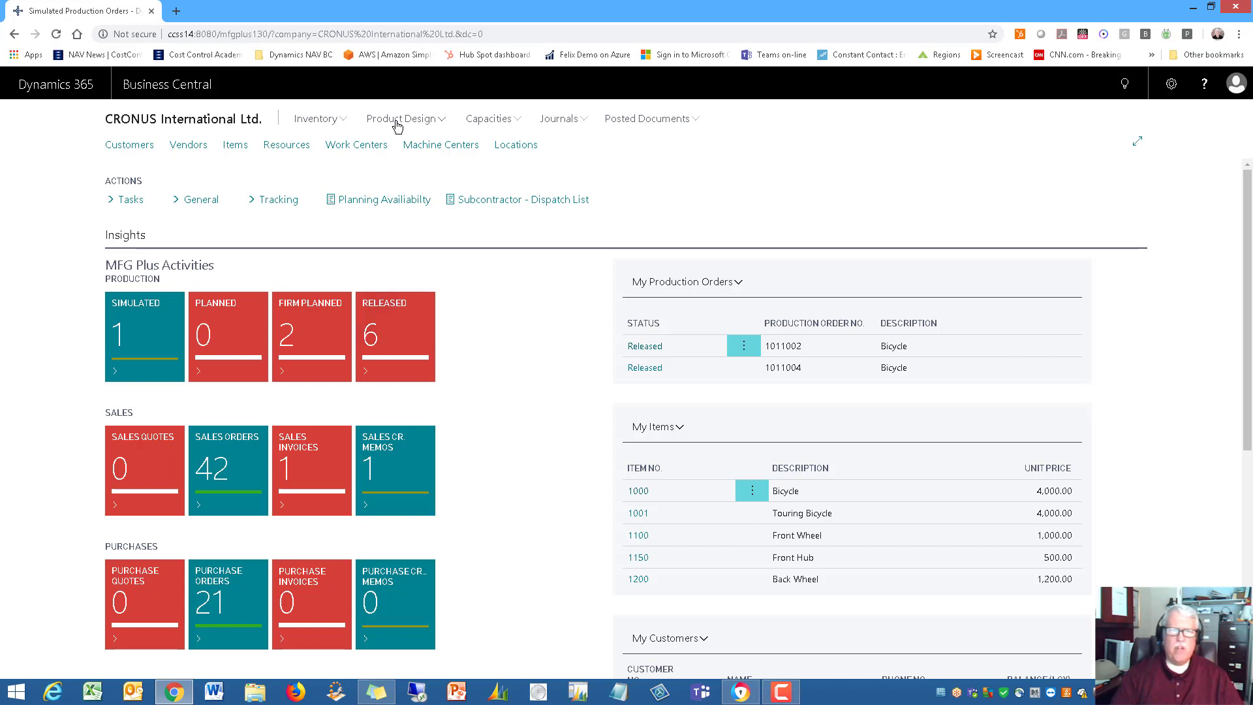
Step: Open the Items list from the Product Design navigation links
click(397, 123)
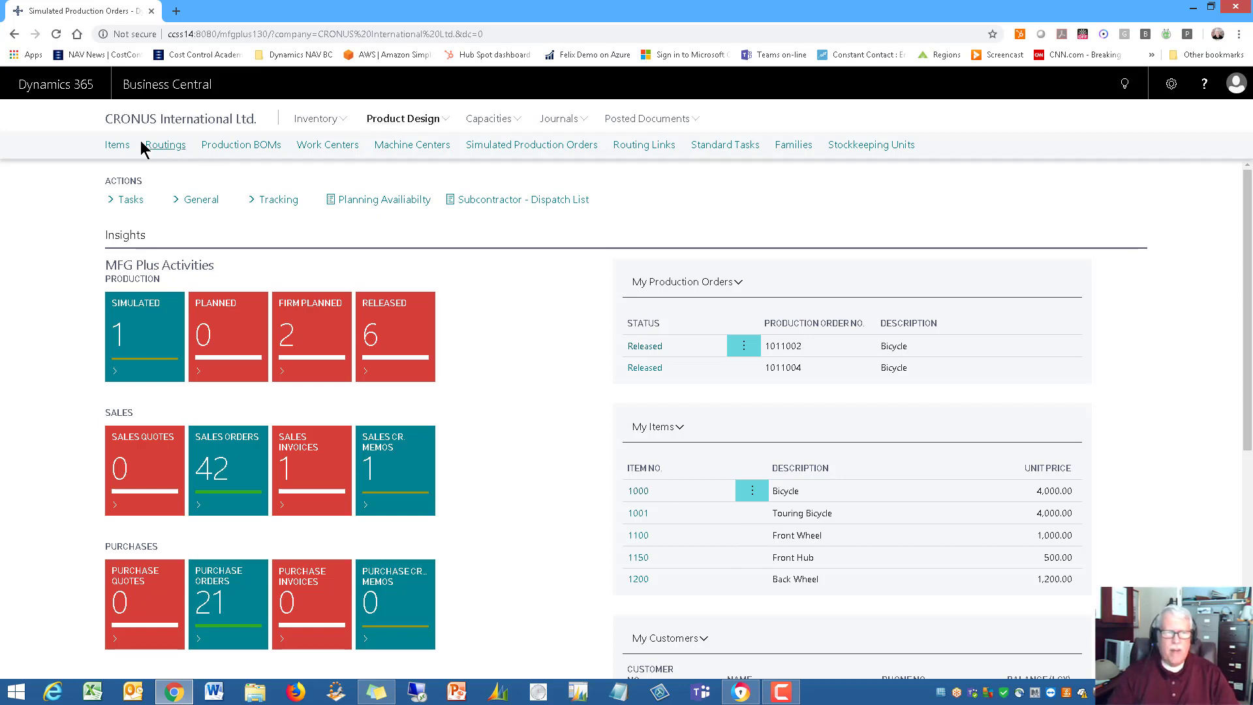
click(115, 145)
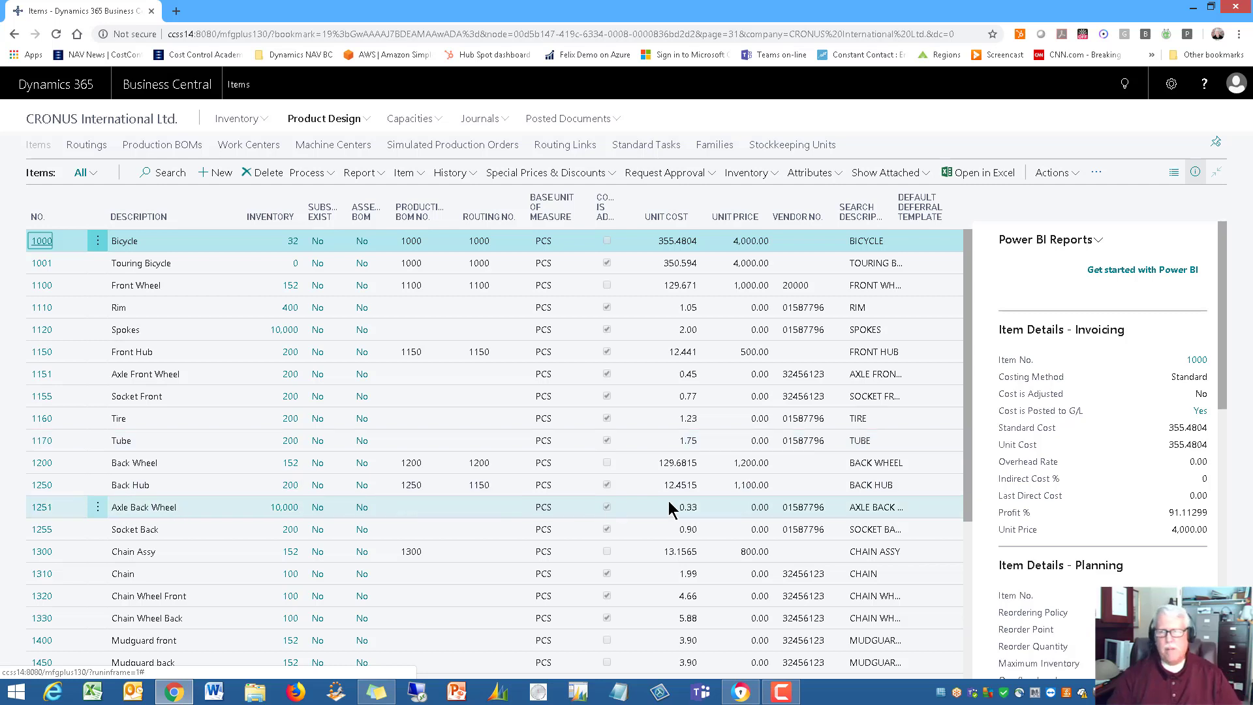
Step: Create new item 70061 from the Item MANUFACT template
mouse_move(1226, 329)
mouse_down()
mouse_move(1222, 370)
mouse_move(1222, 337)
mouse_up()
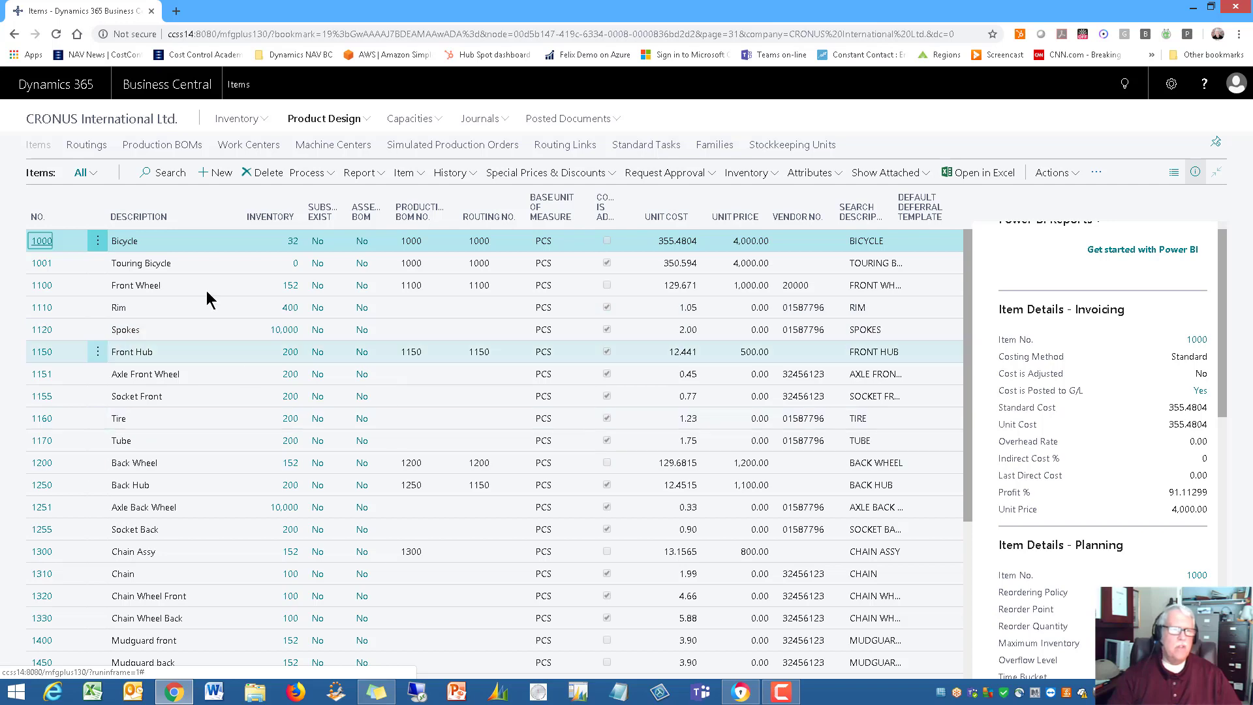
click(222, 173)
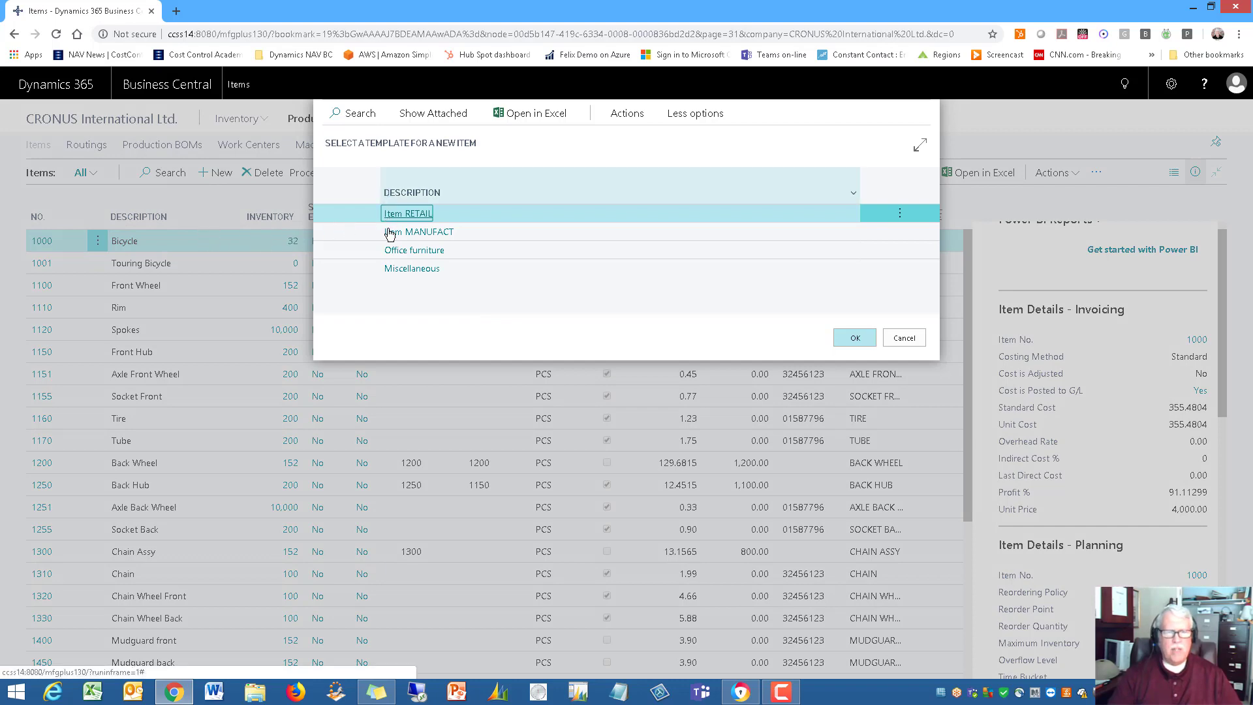
double_click(436, 243)
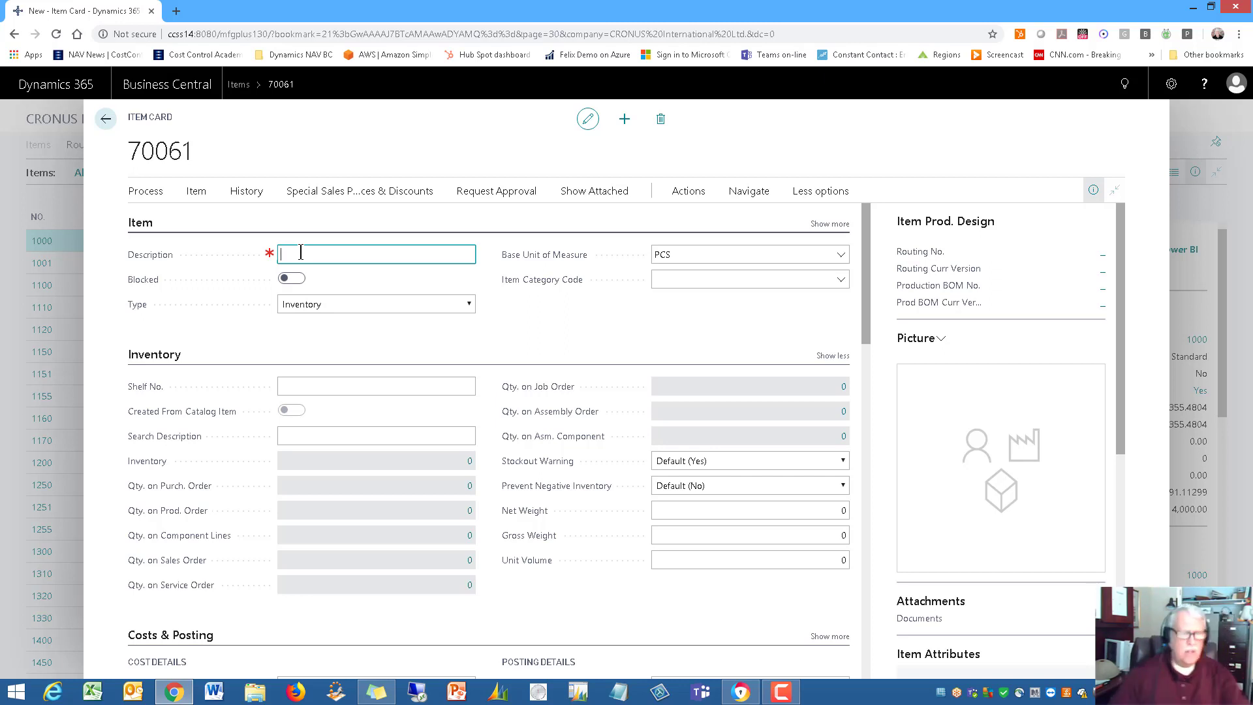
Step: Enter FG #101 as the description of item 70061
text(F)
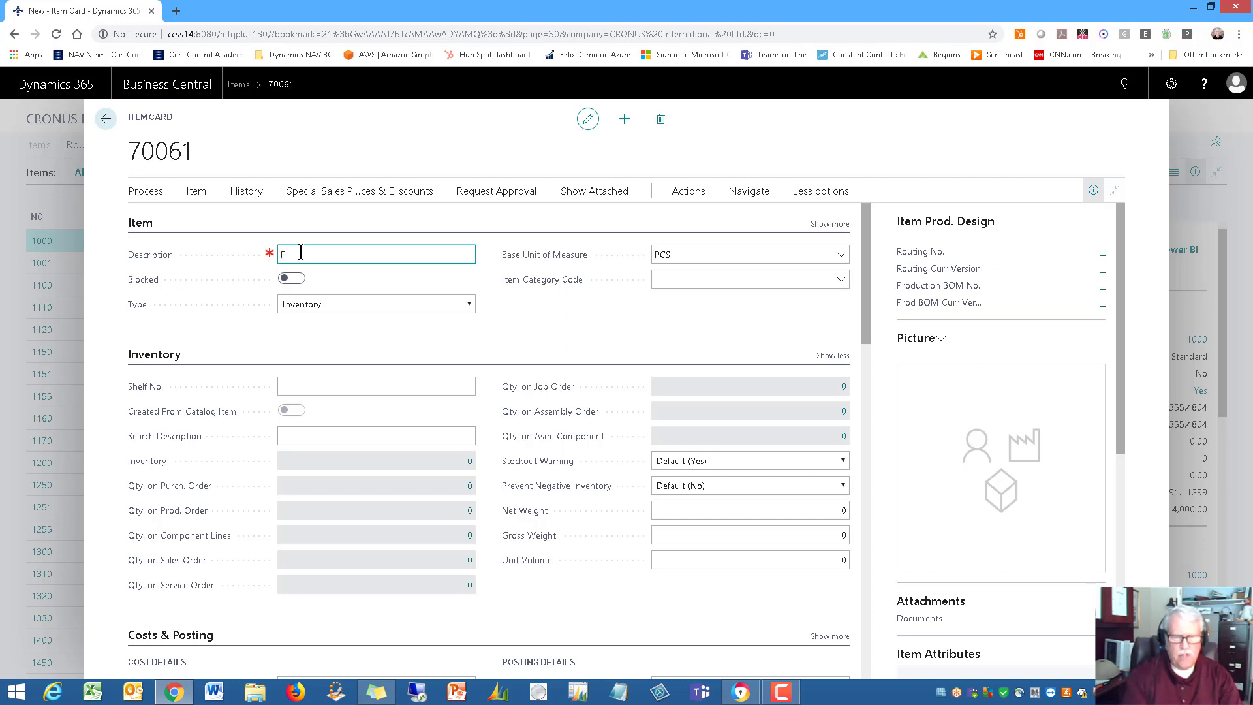
text(G #101)
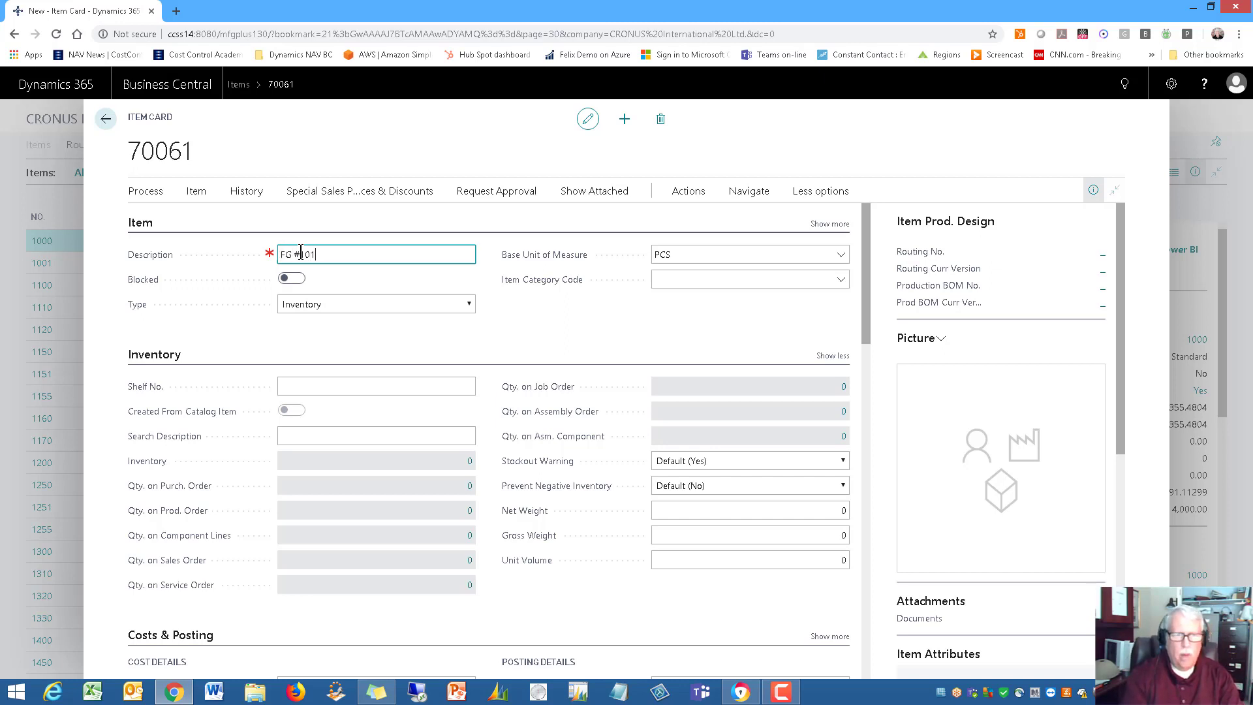
key(Tab)
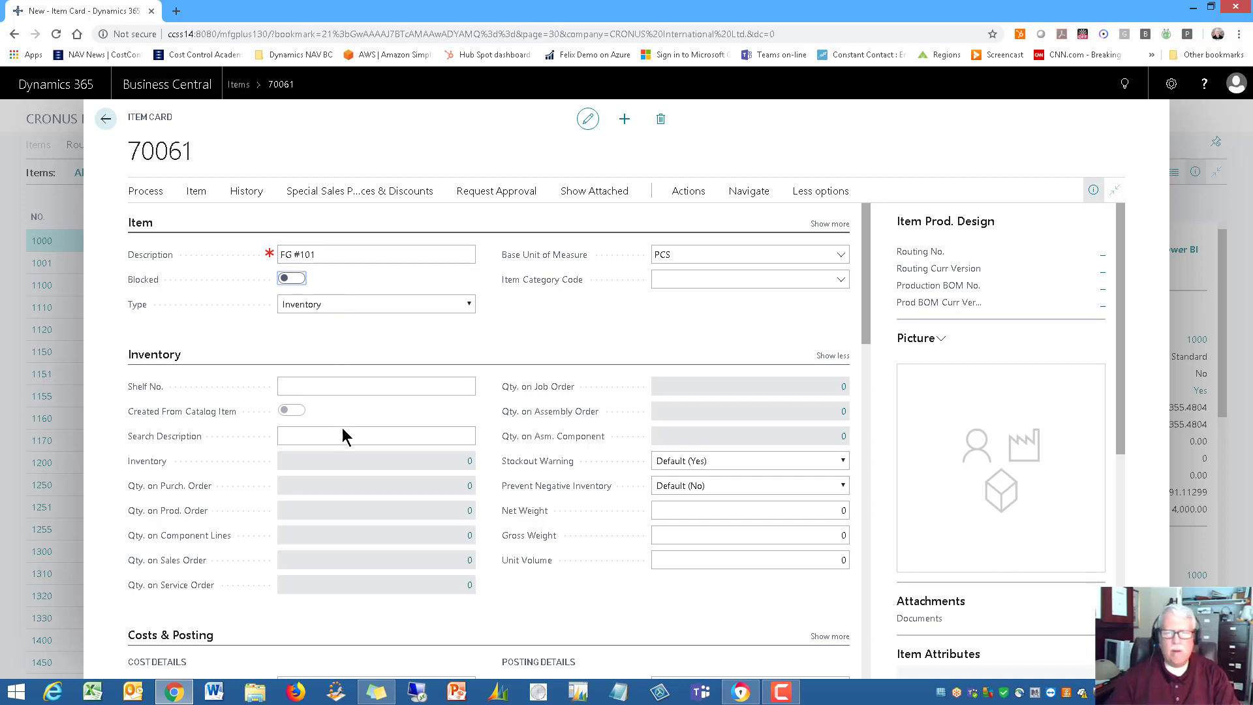
click(368, 438)
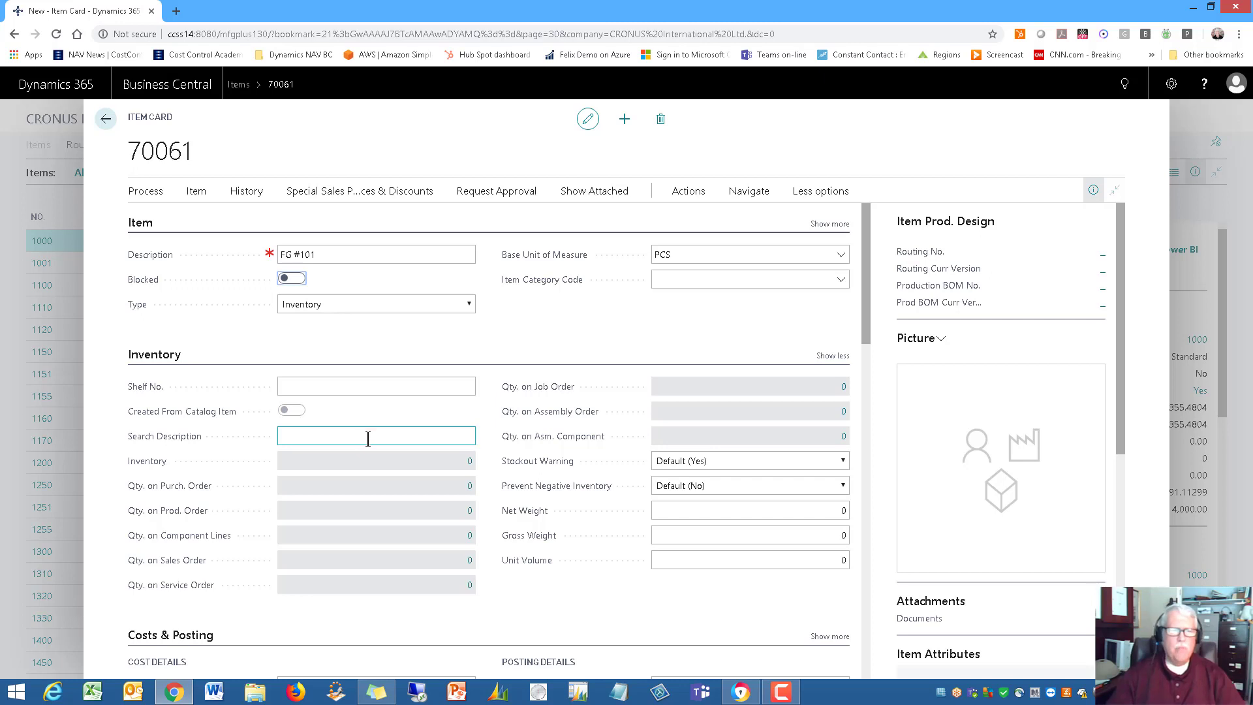
click(359, 392)
key(shift+Tab)
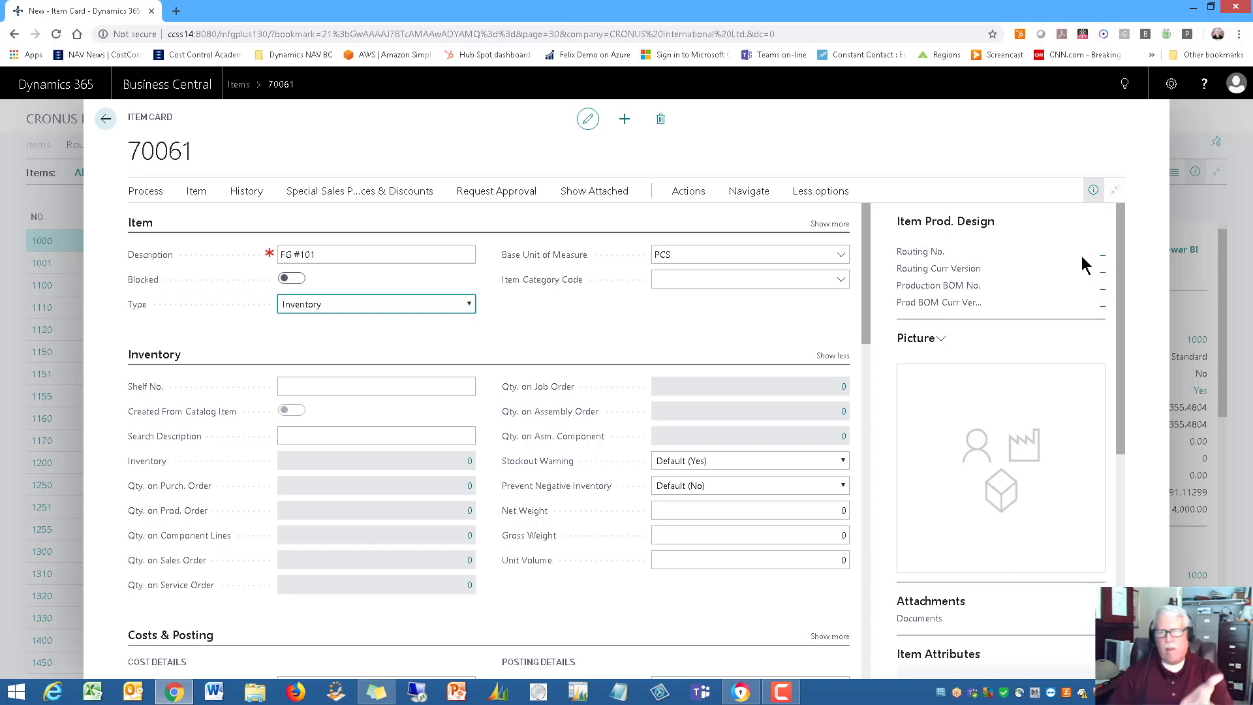
Step: Create routing 70061 from the item's Routing No. field, retrying after the item-not-found error
click(1103, 261)
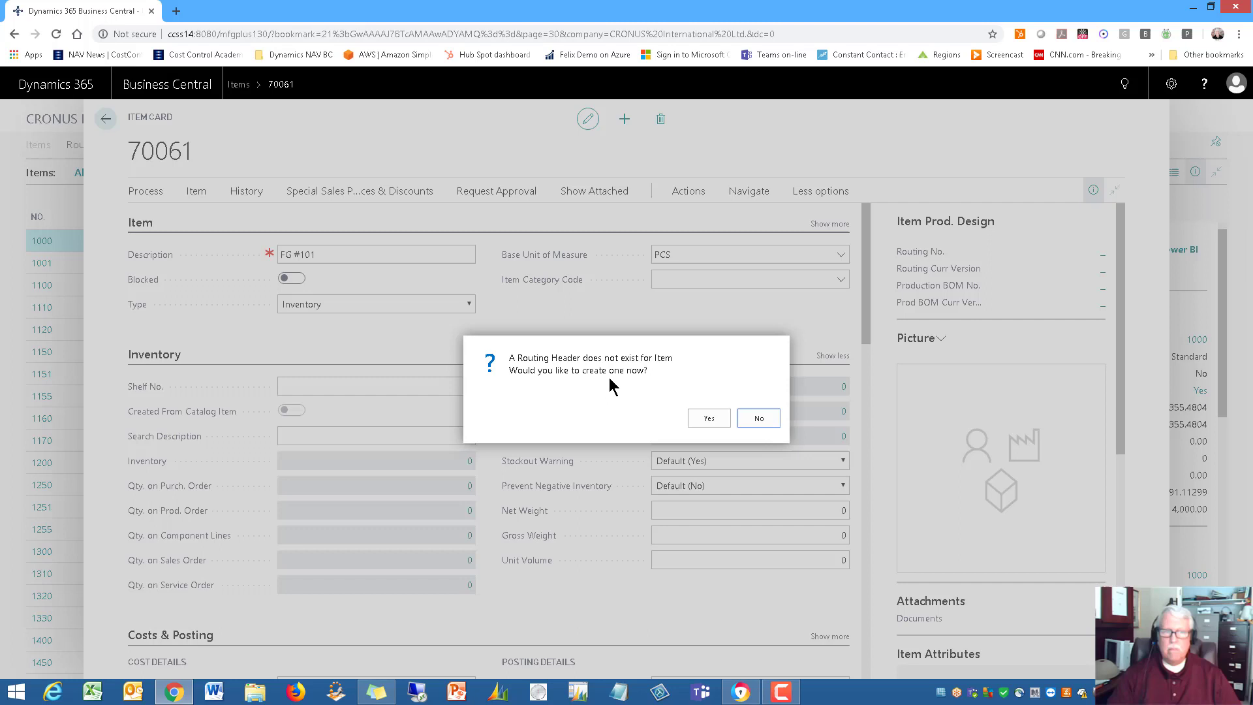
click(709, 418)
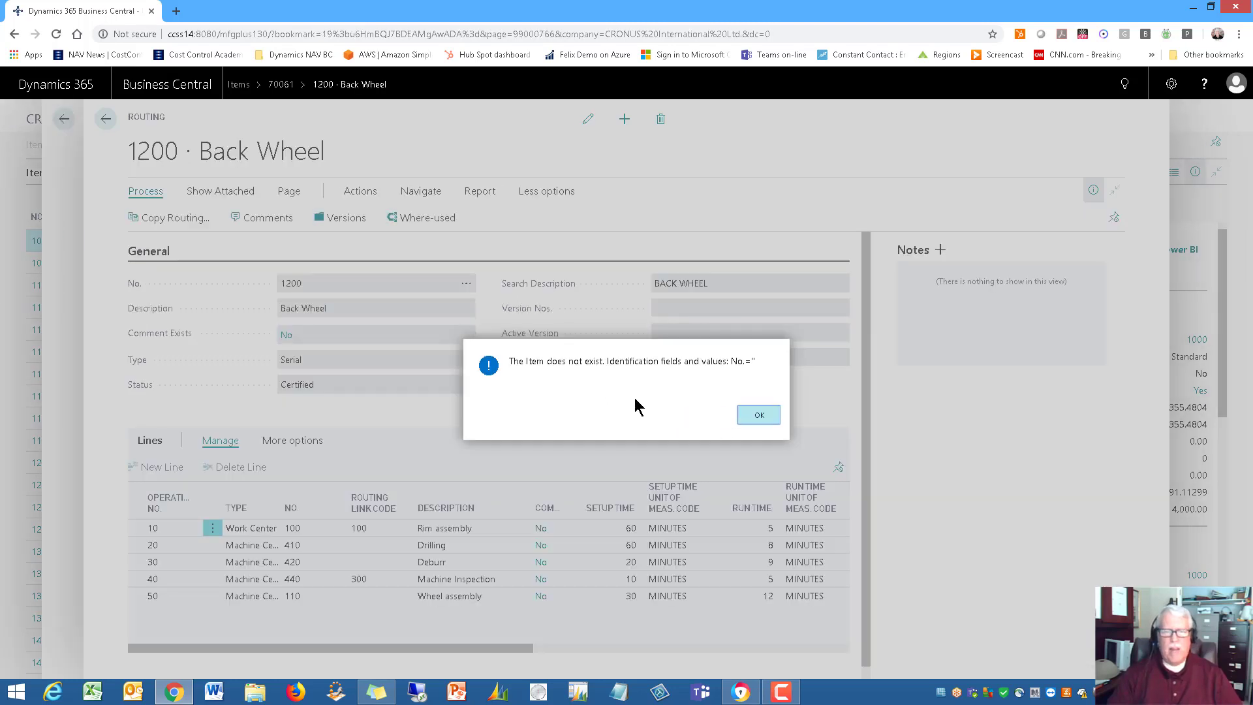
click(756, 416)
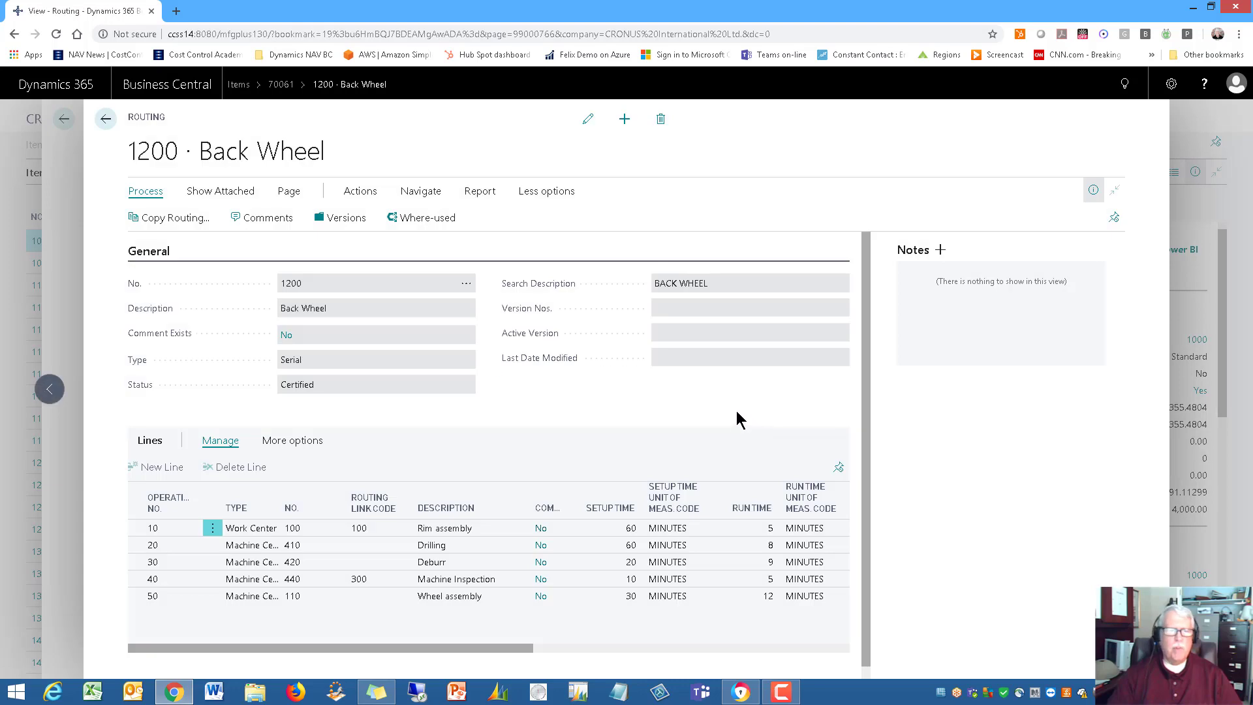
click(106, 120)
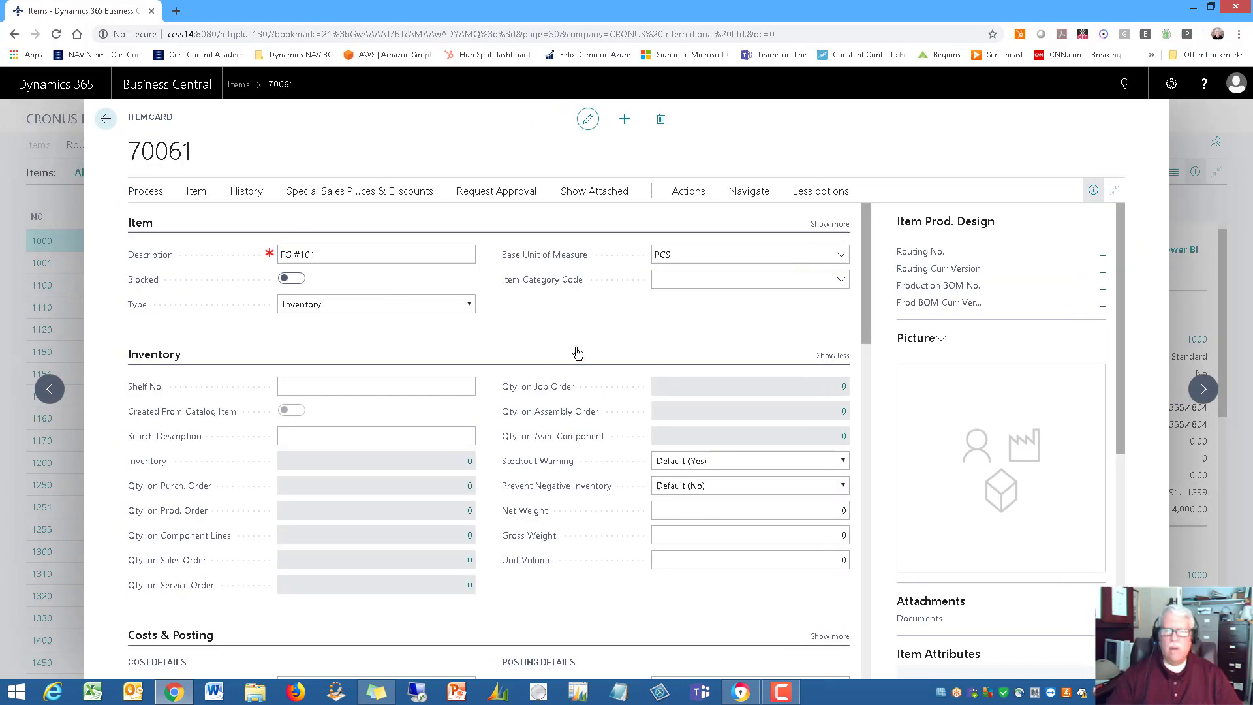
click(1103, 255)
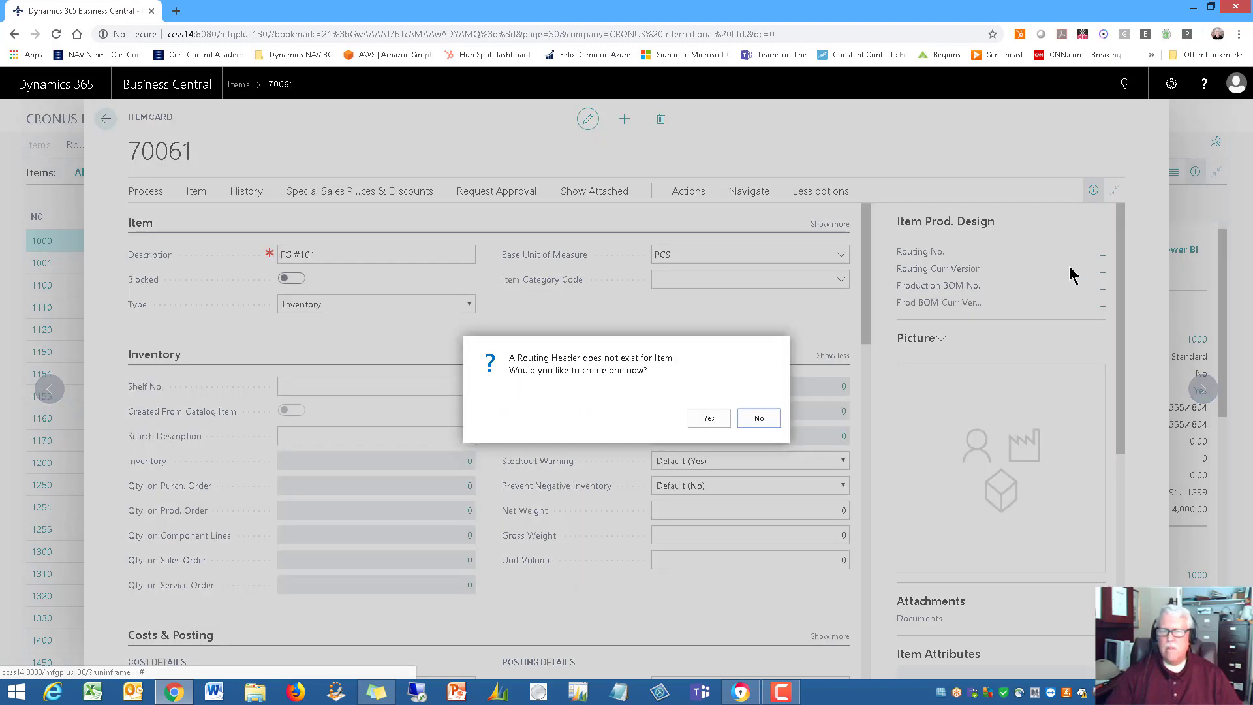
click(707, 419)
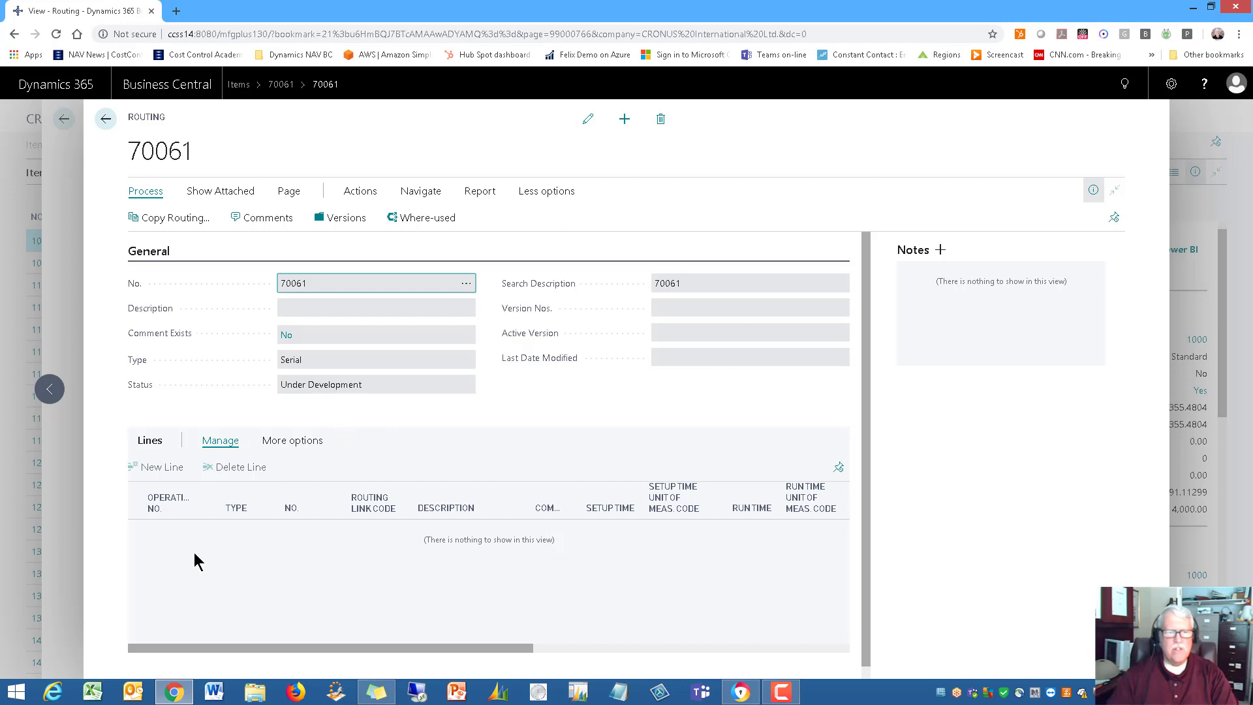
Step: Add routing lines with operation numbers 10, 20, 30 and 40
click(153, 537)
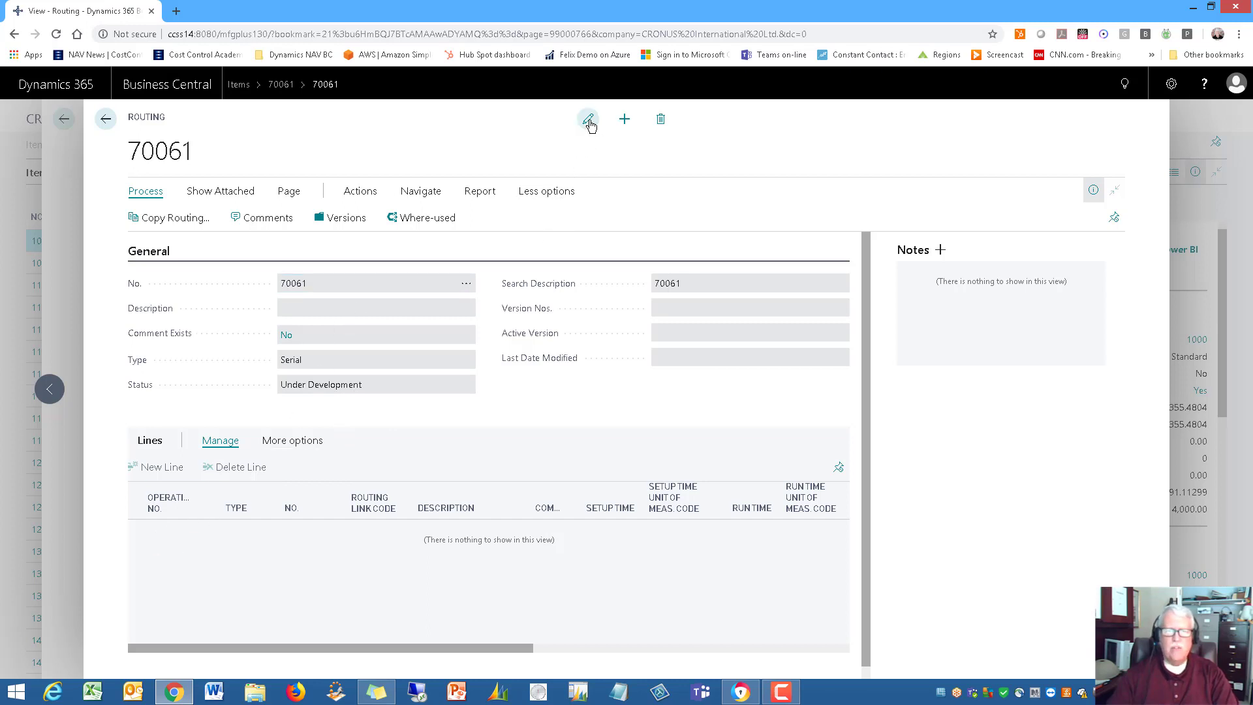
click(590, 124)
click(180, 528)
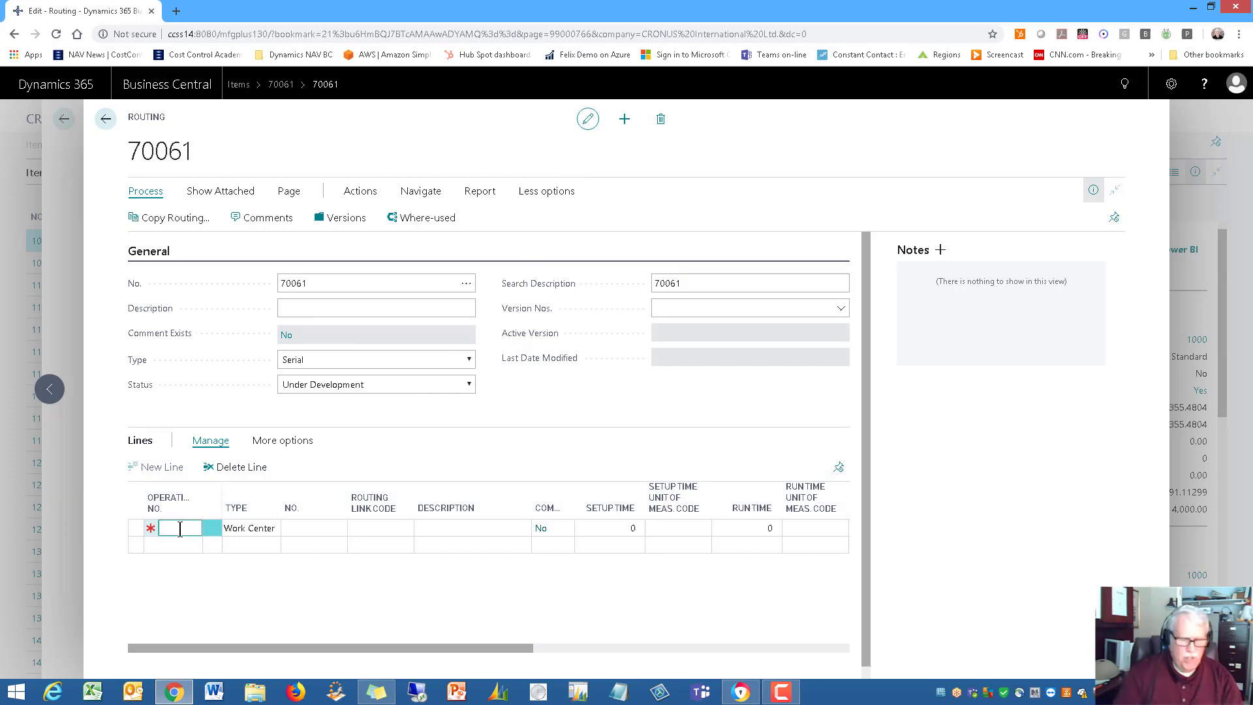
text(10)
key(Down)
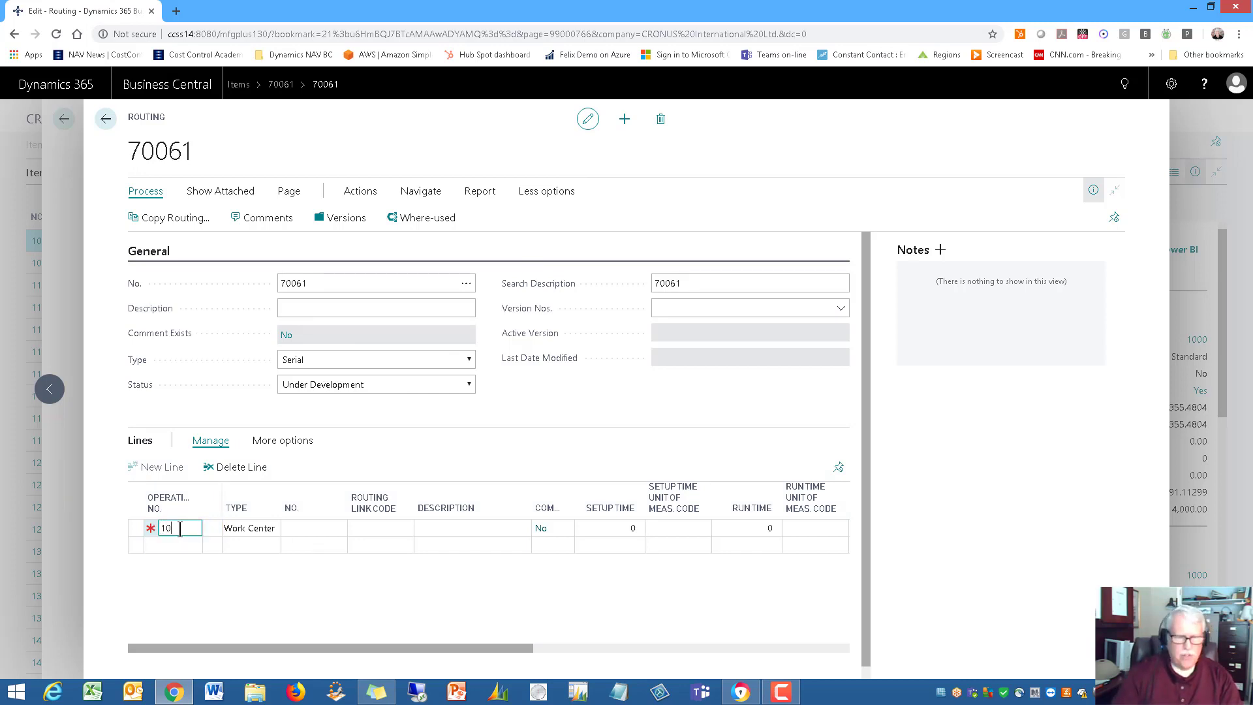
text(2)
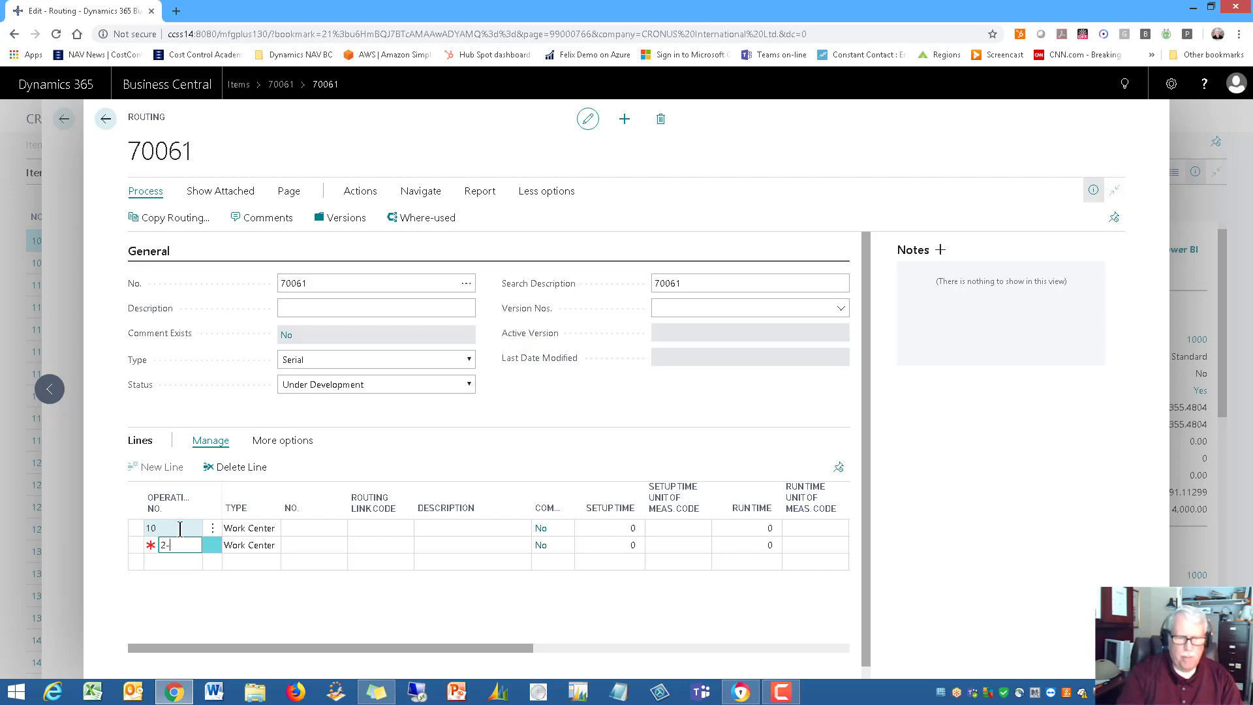
text(0)
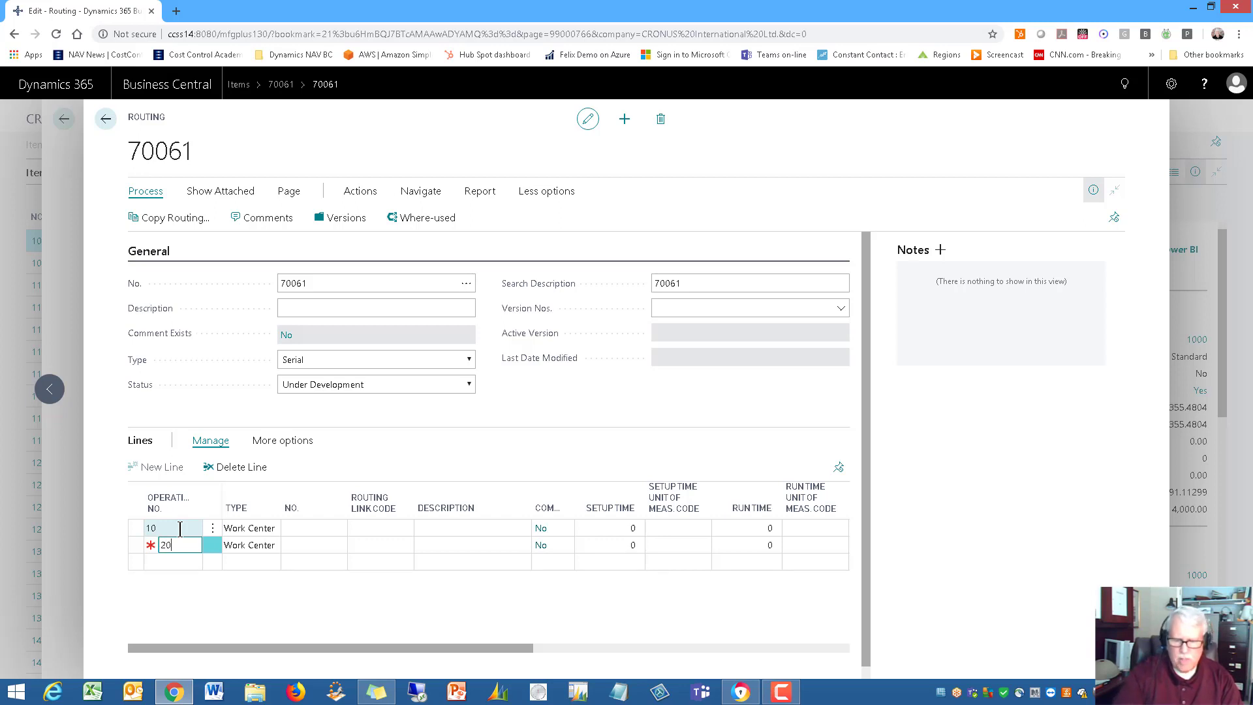
key(Down)
text(30)
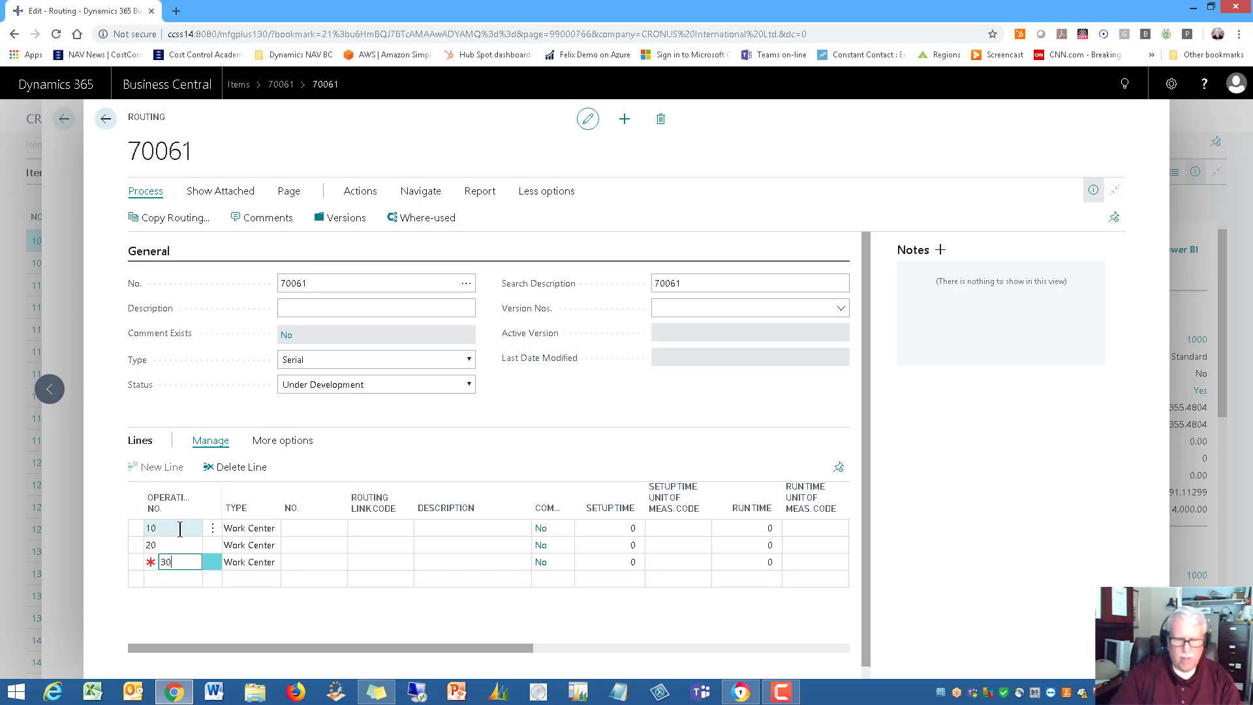
key(Down)
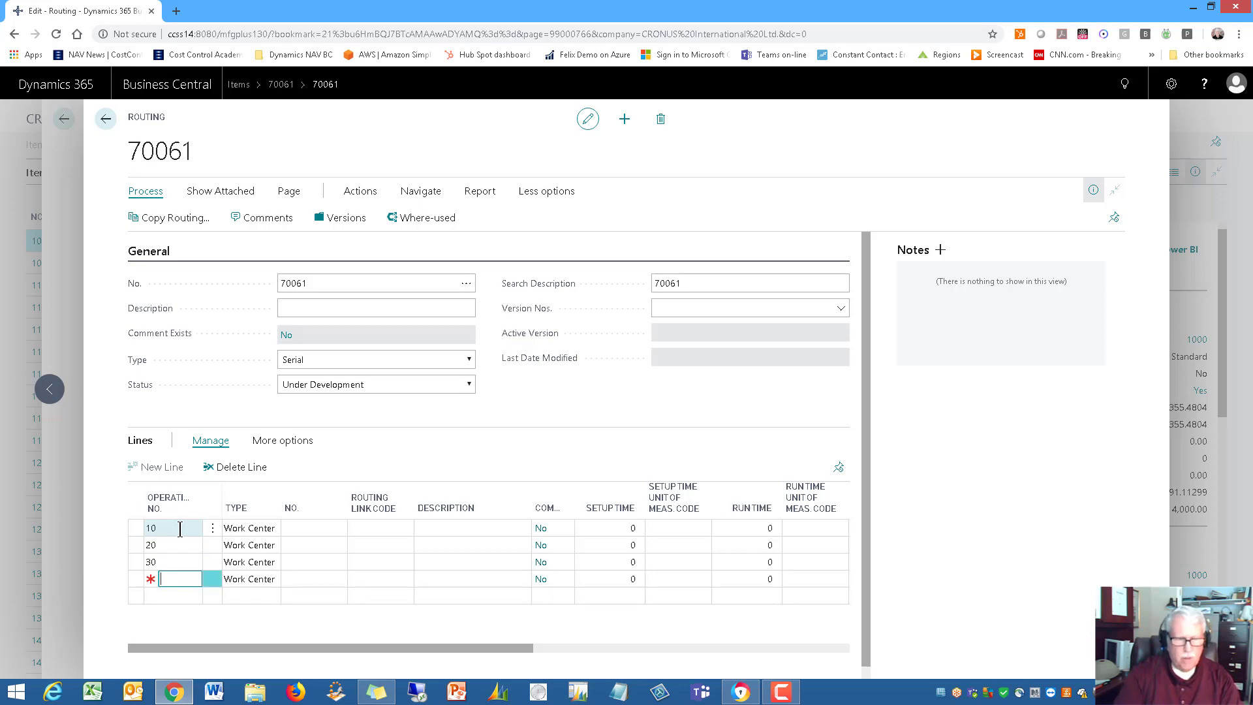
text(40)
key(Up)
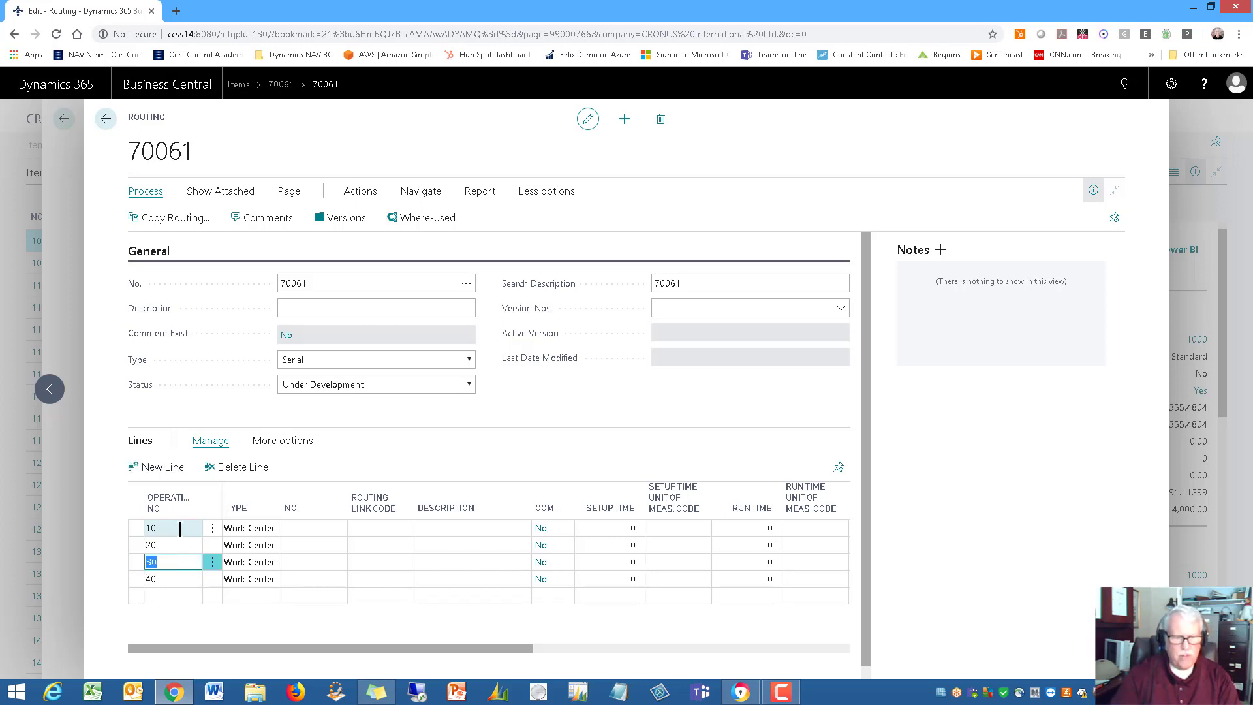
Step: Assign work centers 400, 300, 100 and 200 to operations 10 through 40
click(304, 533)
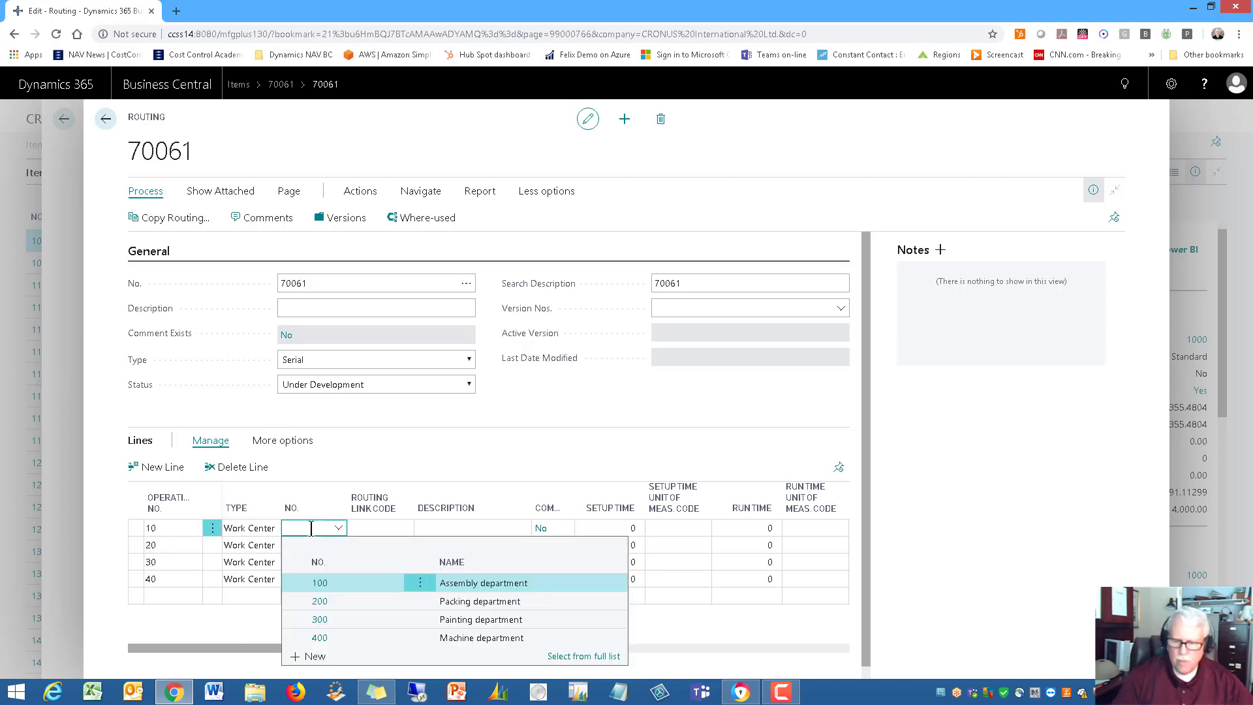
text(400)
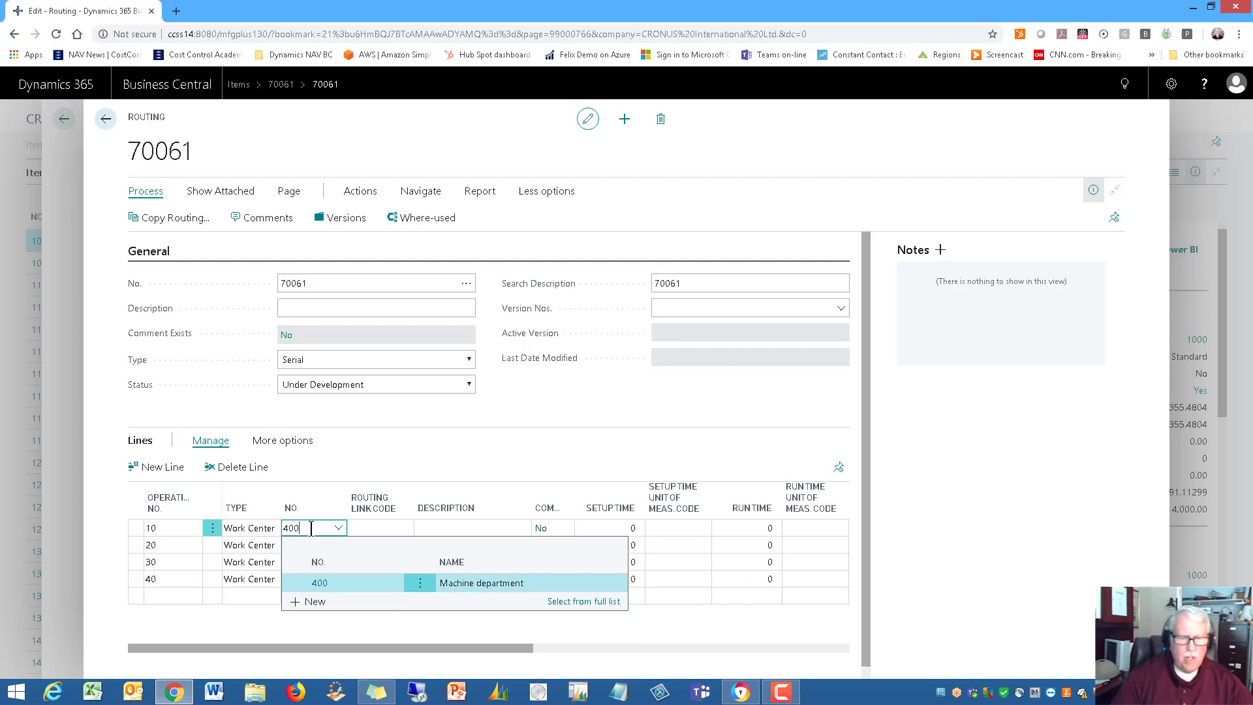
key(Return)
click(303, 547)
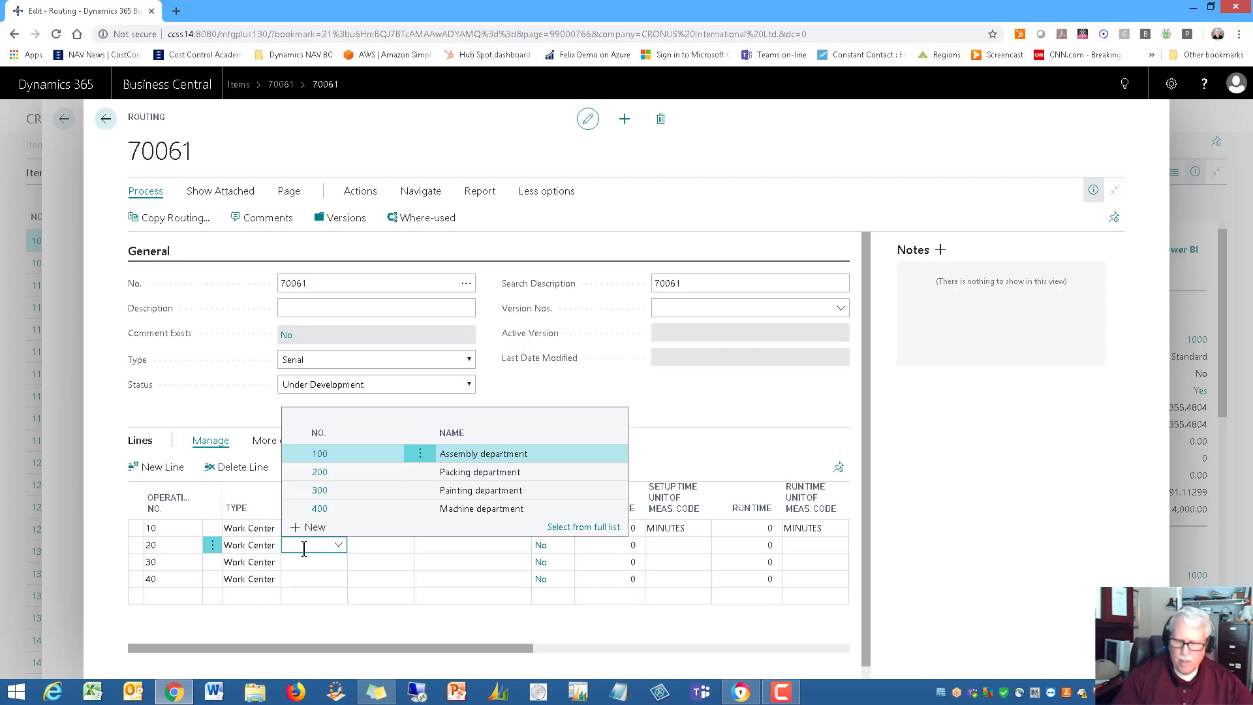
text(300)
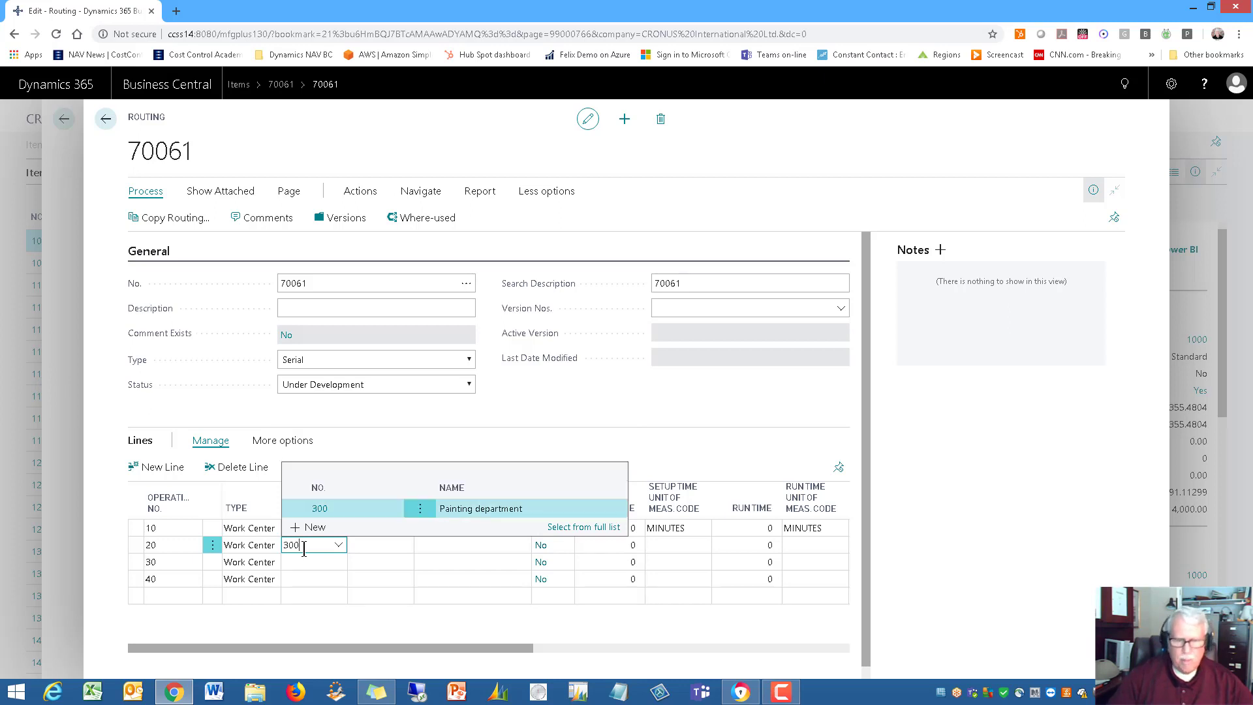
key(Return)
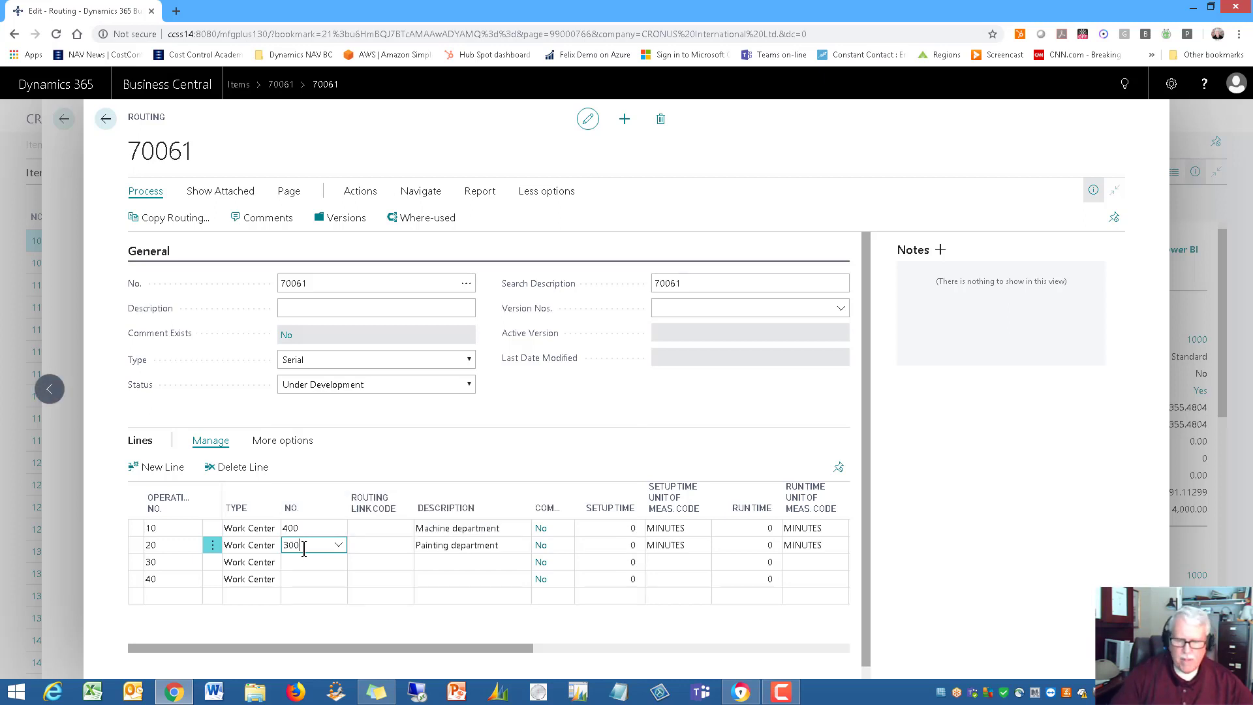
click(313, 560)
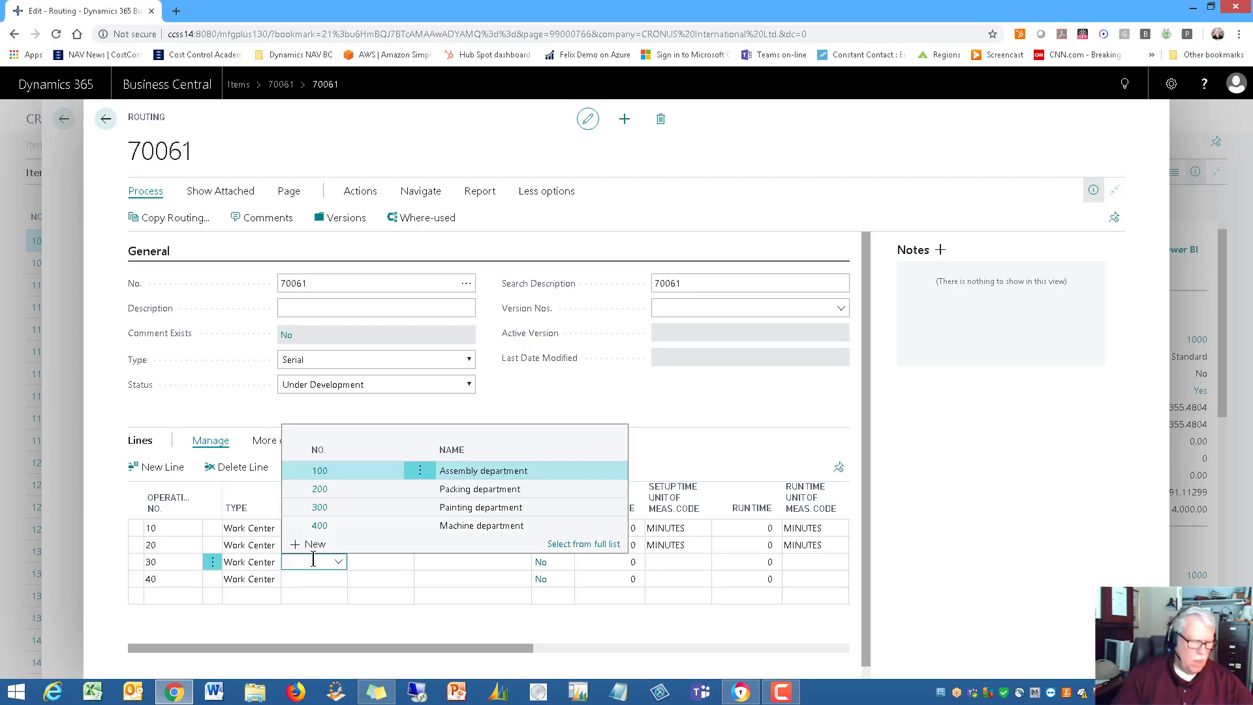
text(100)
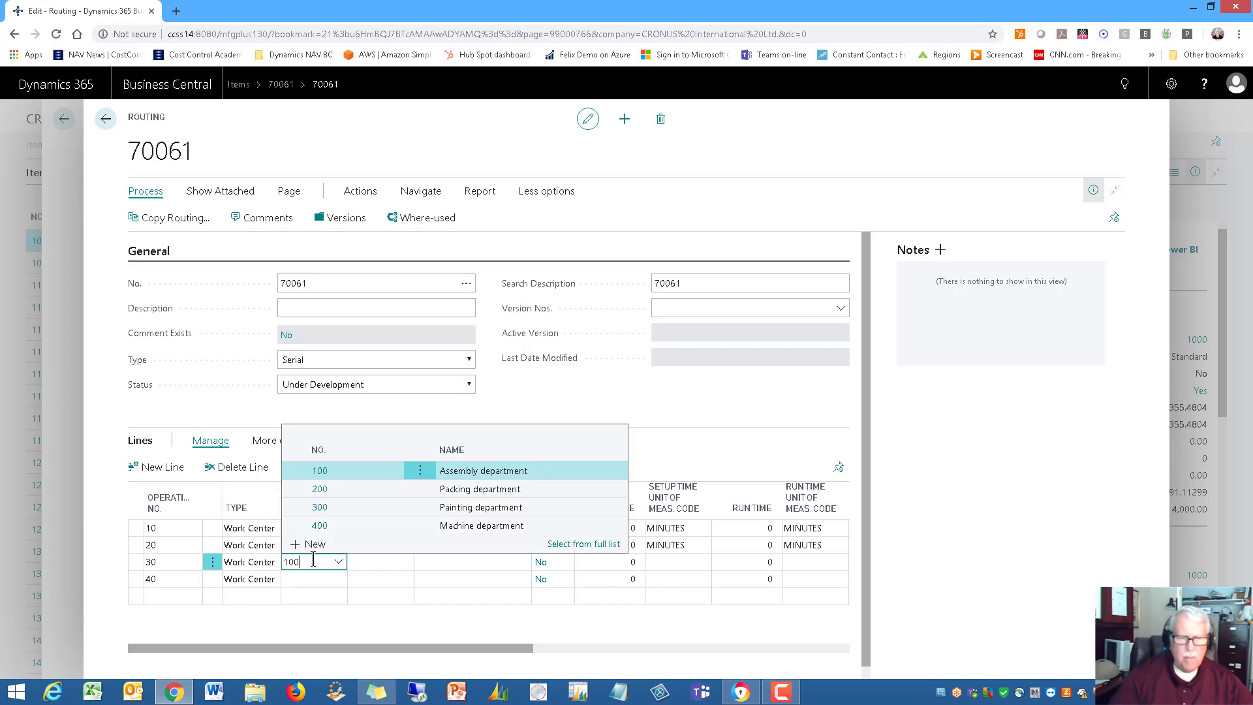
key(Return)
click(313, 579)
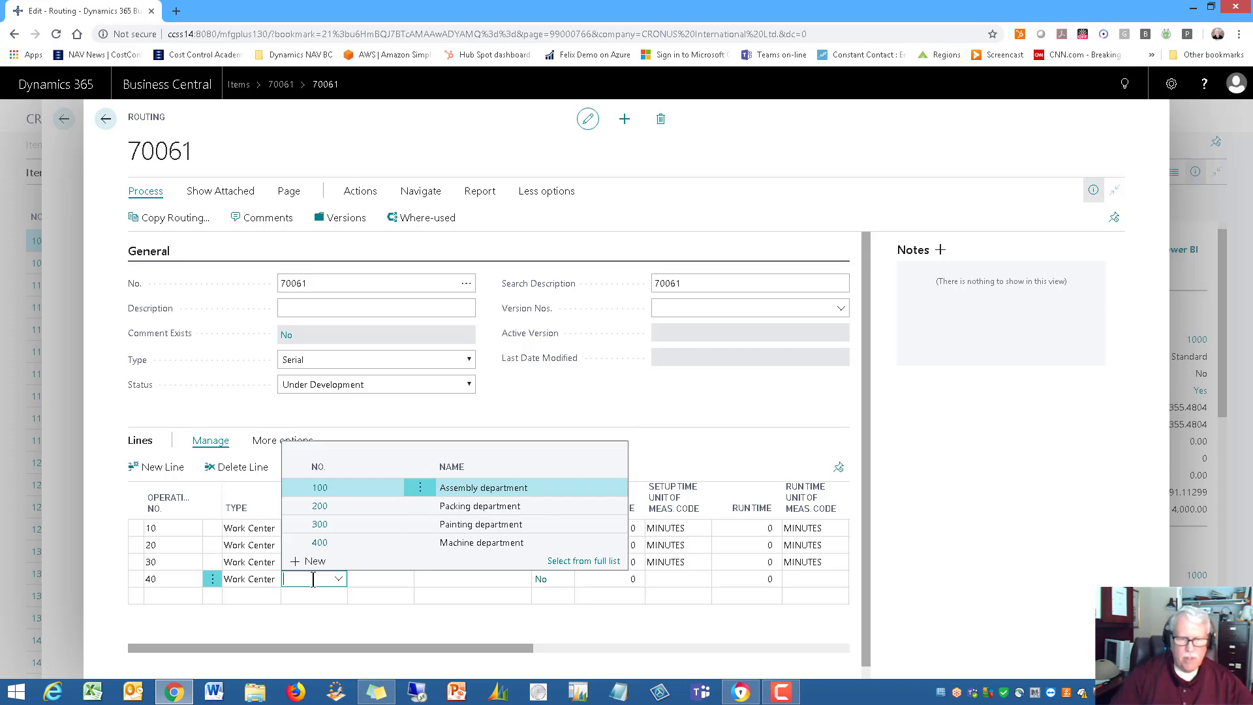
key(Down)
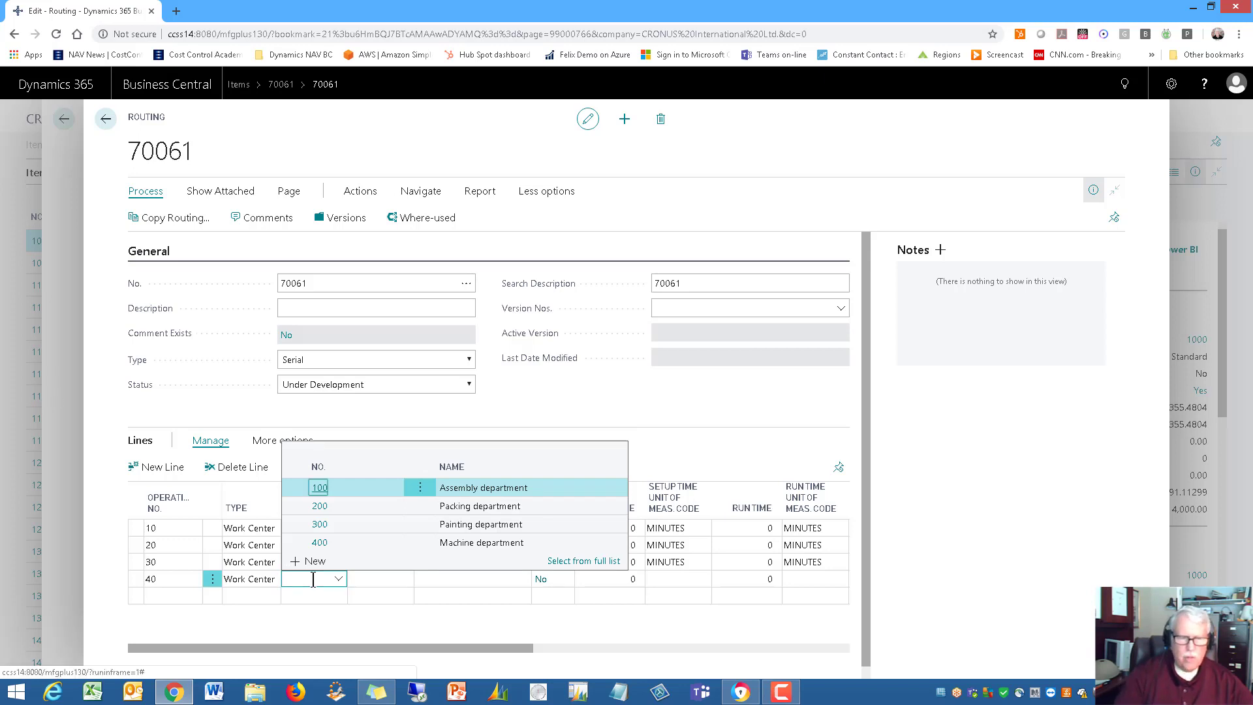
click(320, 506)
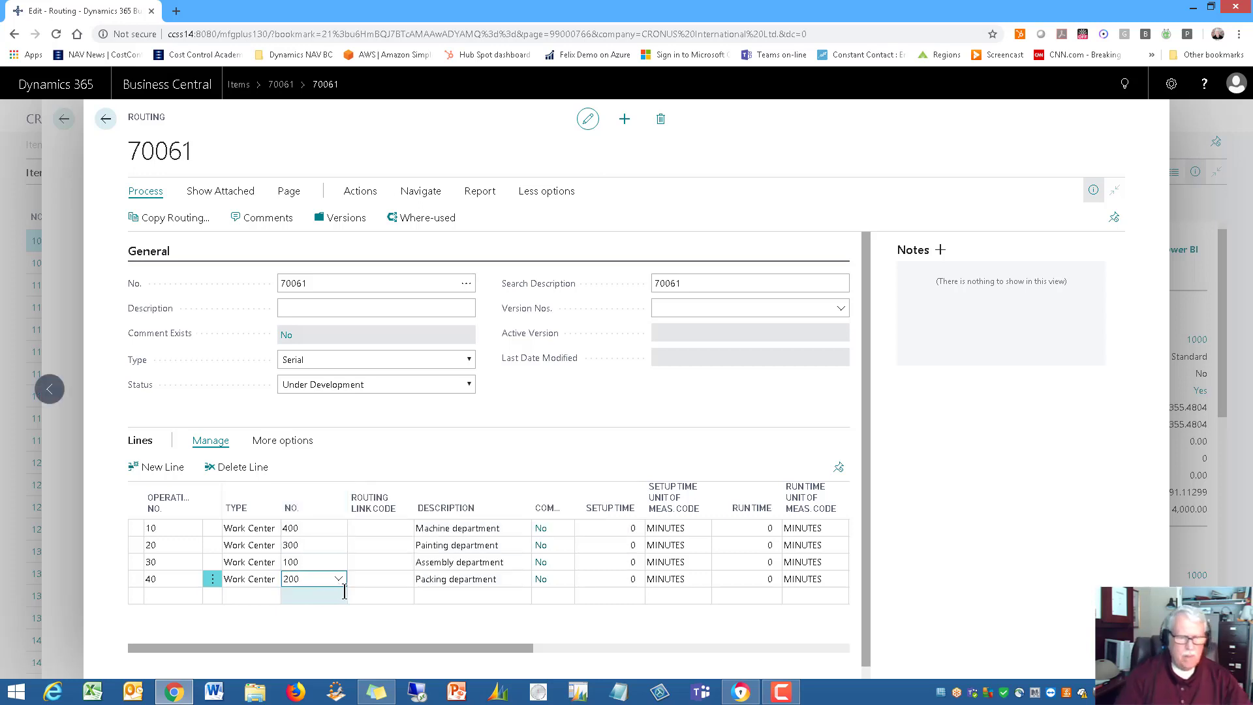
key(Tab)
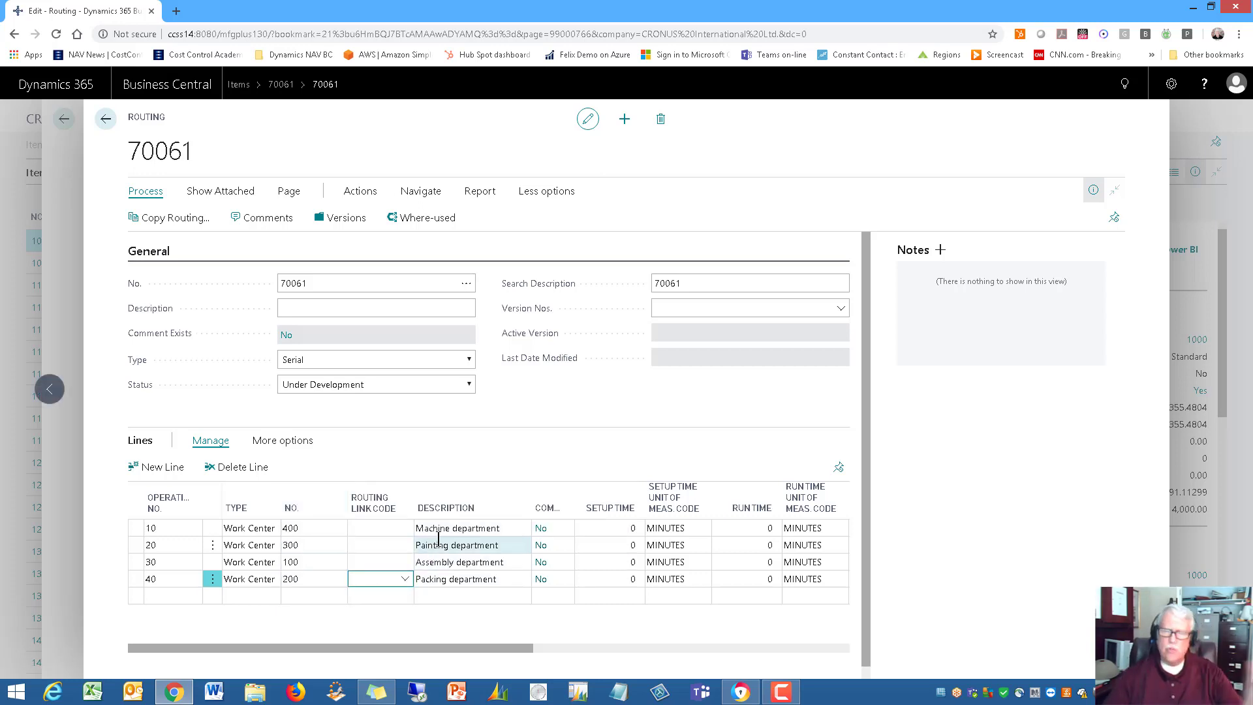
Step: Enter setup times 30, 20, 60 and 10 for operations 10 through 40
click(600, 529)
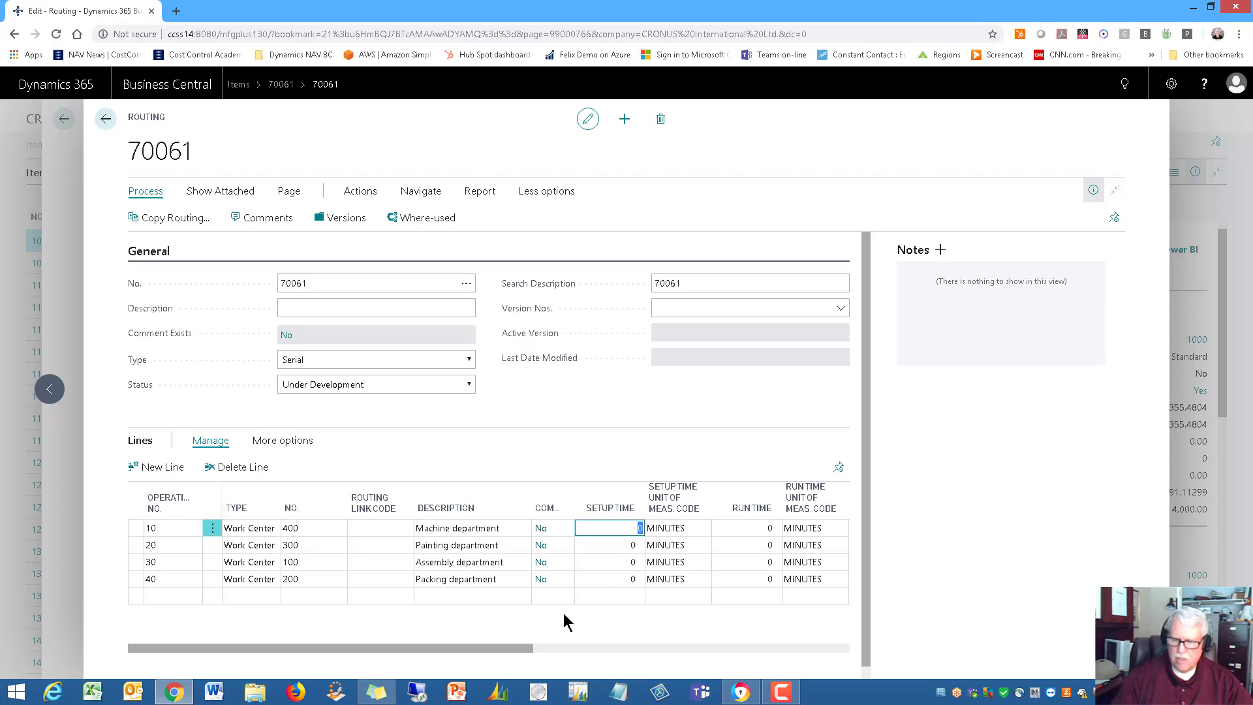
text(30)
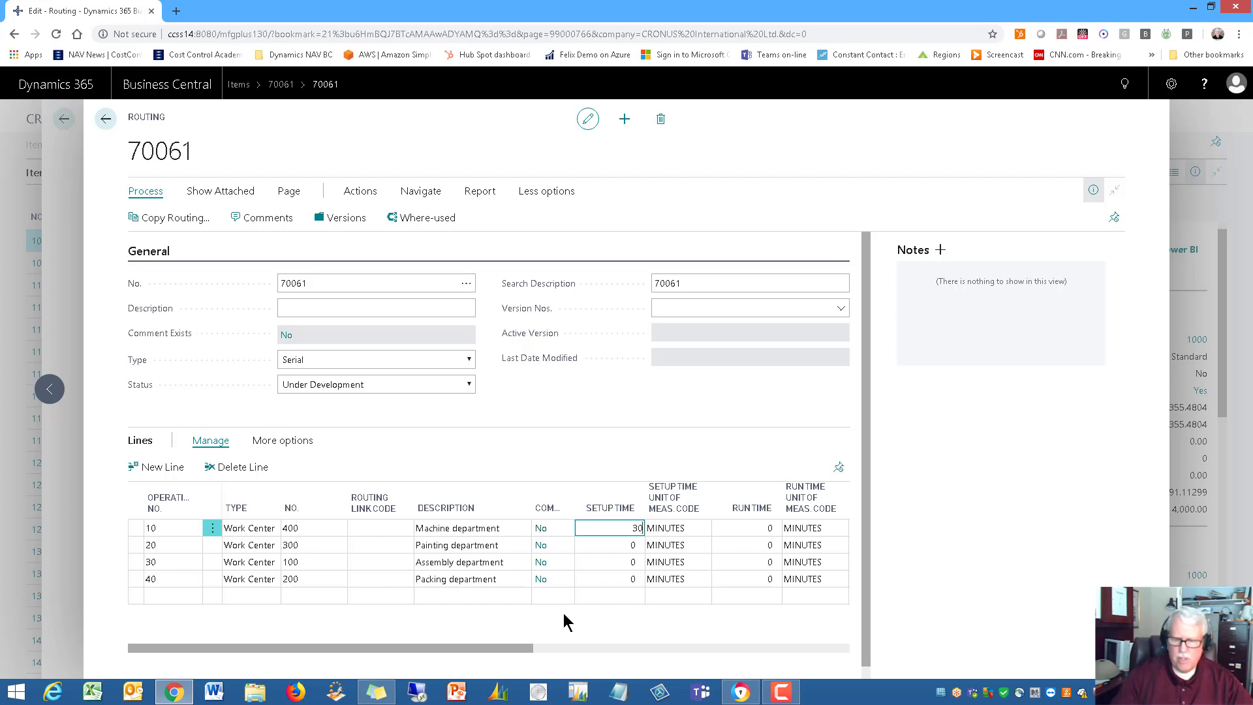
key(Down)
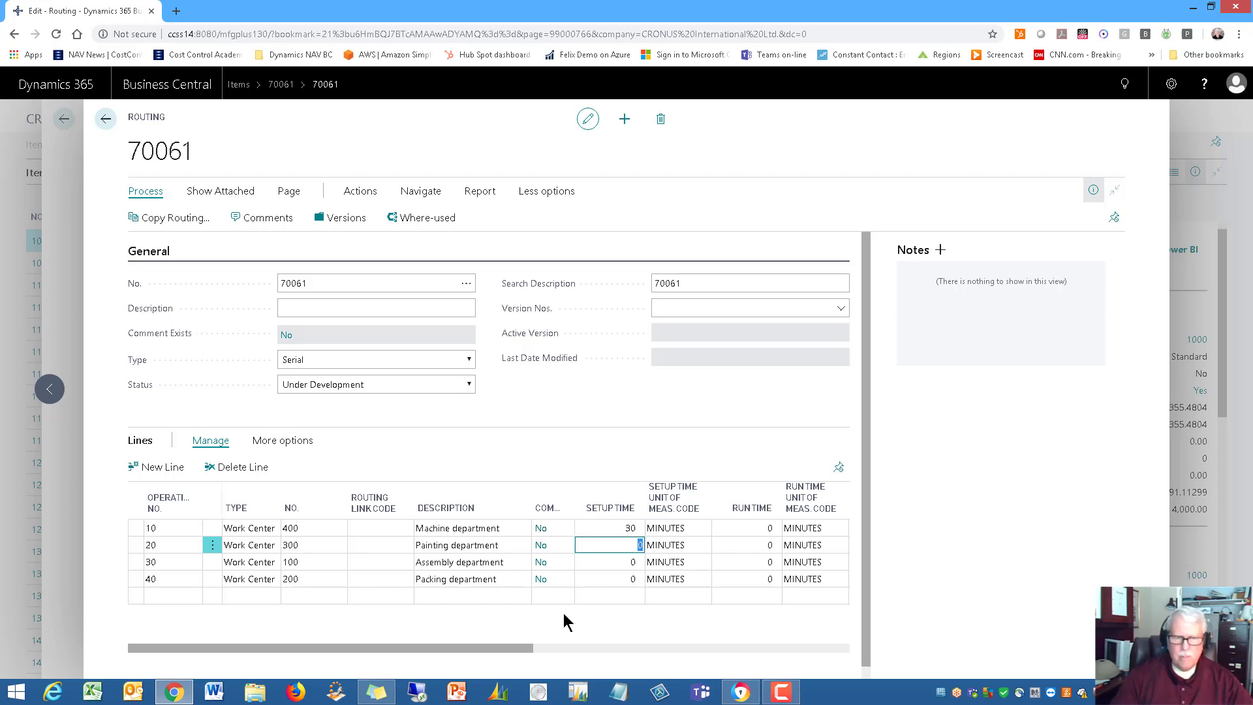
text(20)
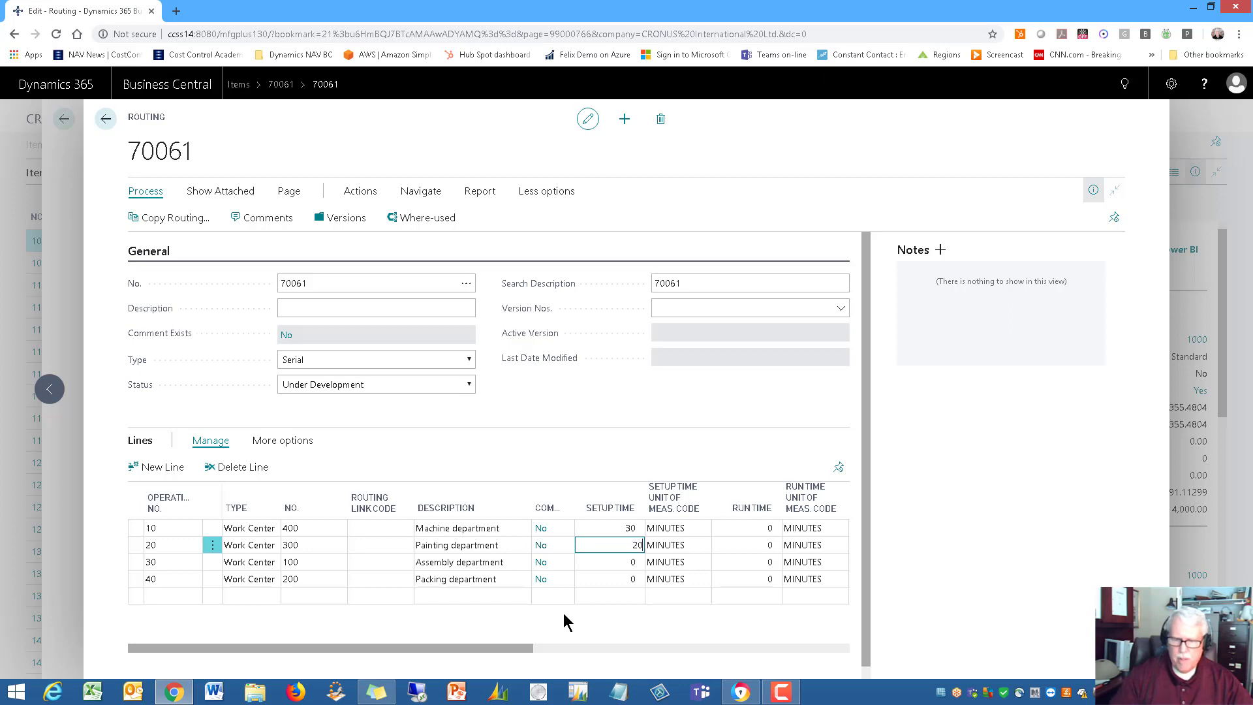
key(Down)
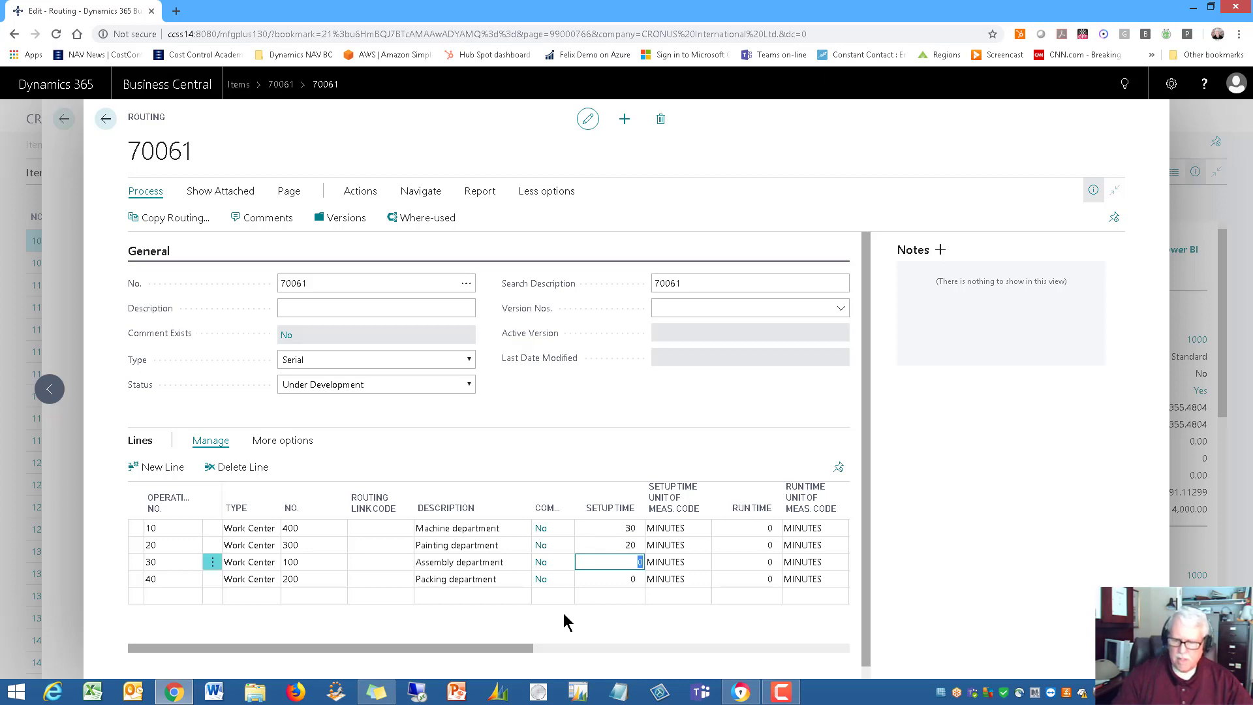
text(60)
key(Down)
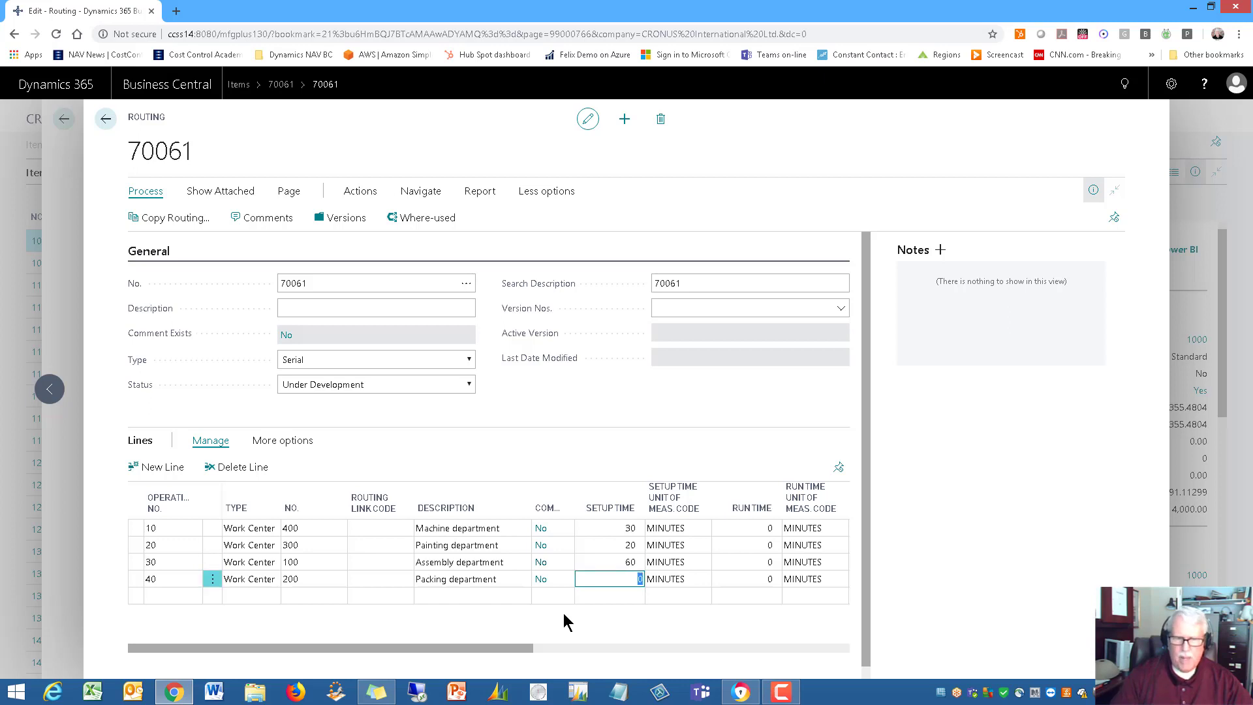
text(10)
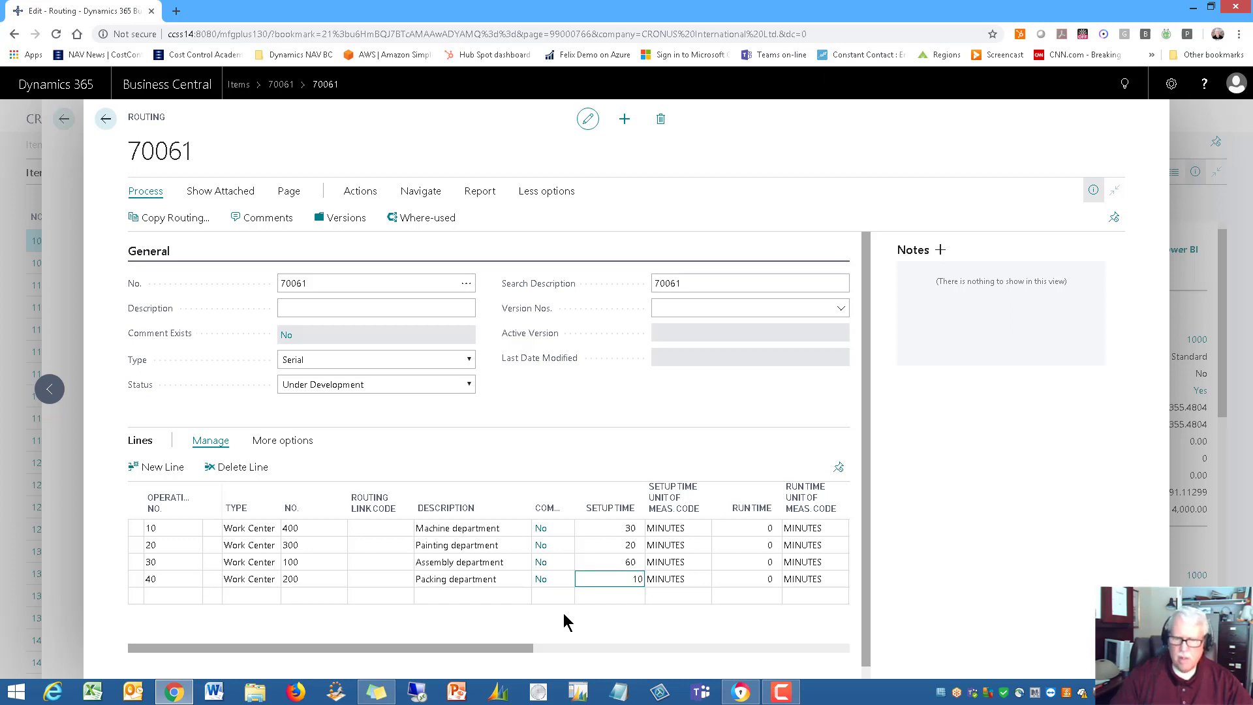
key(Up)
click(749, 527)
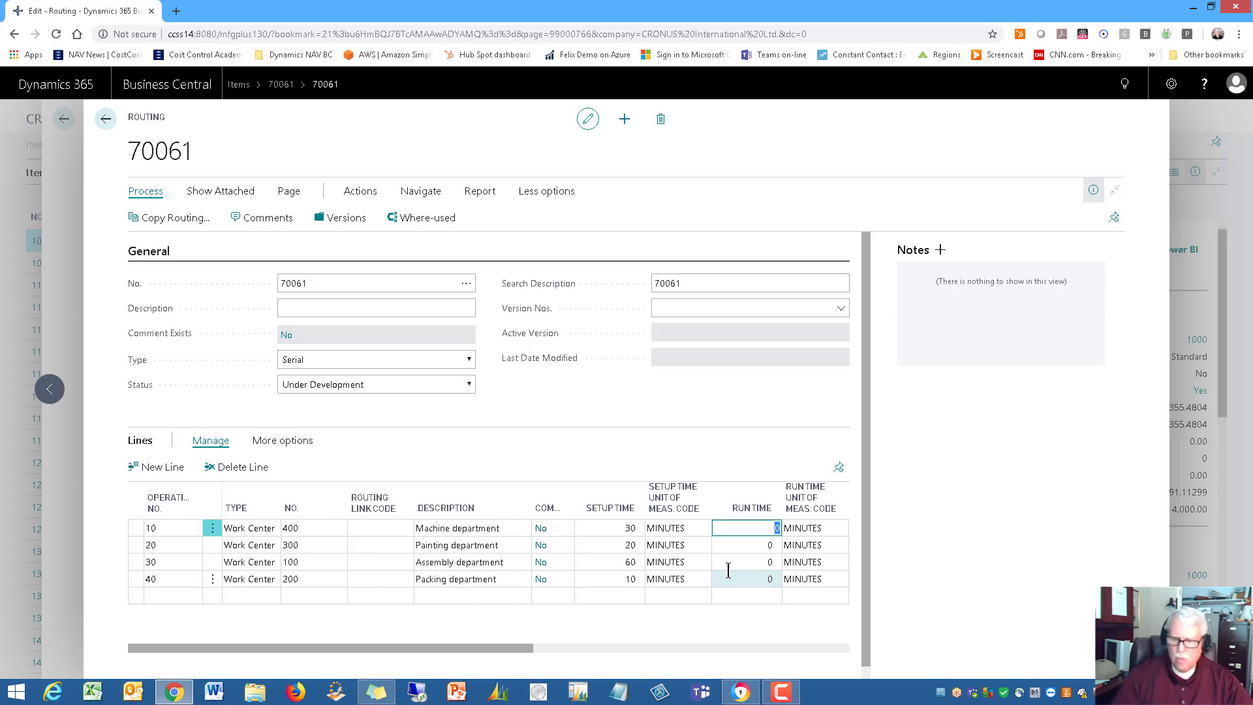
Step: Enter run times 2, 3, 1 and 8 for operations 10 through 40
text(2)
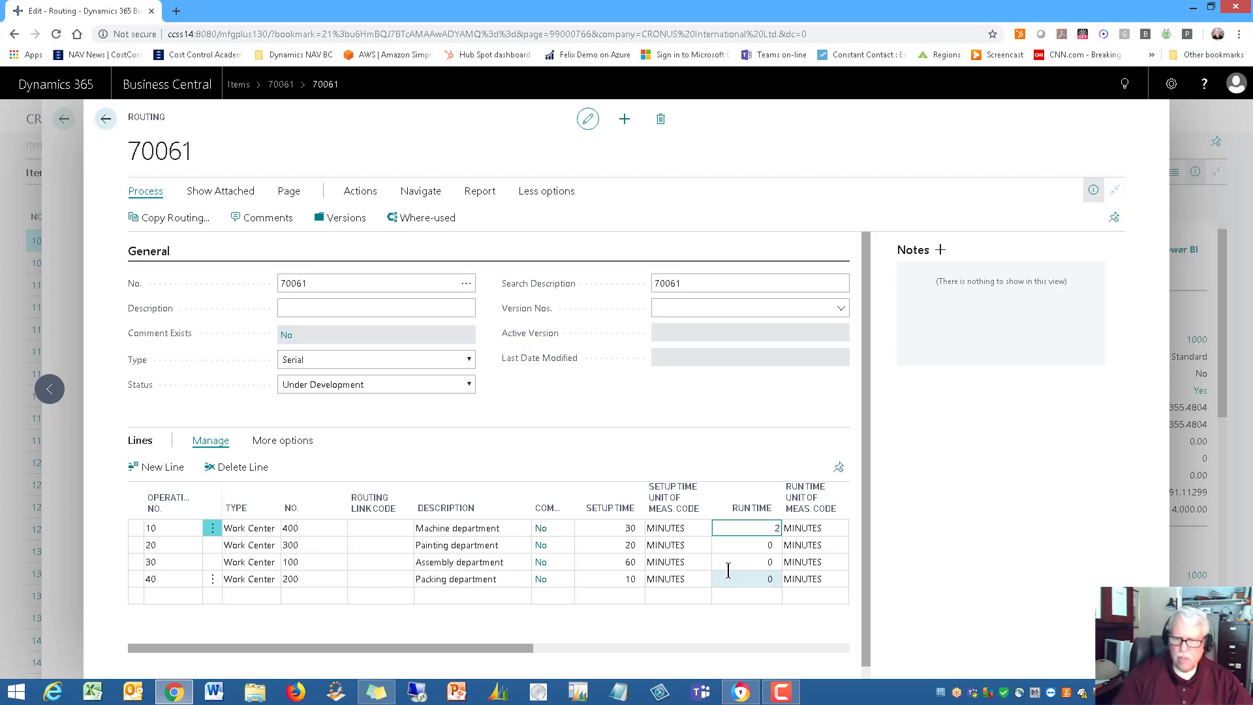
key(Down)
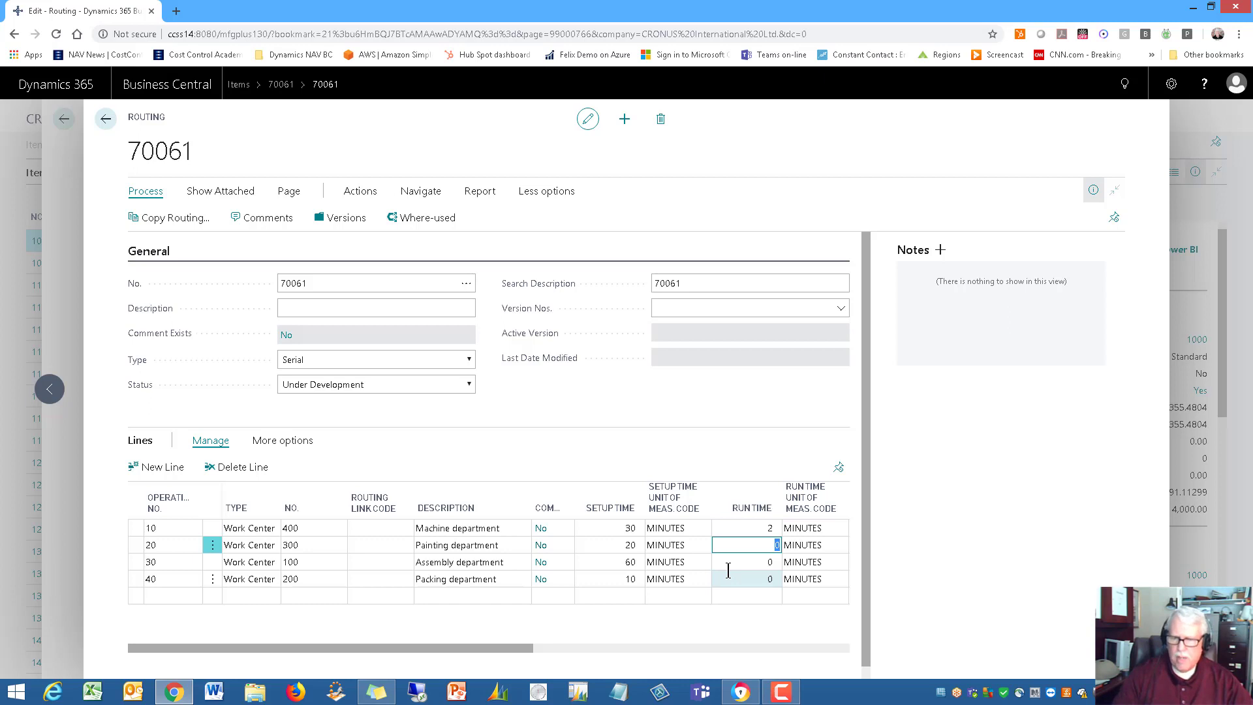
text(3)
key(Down)
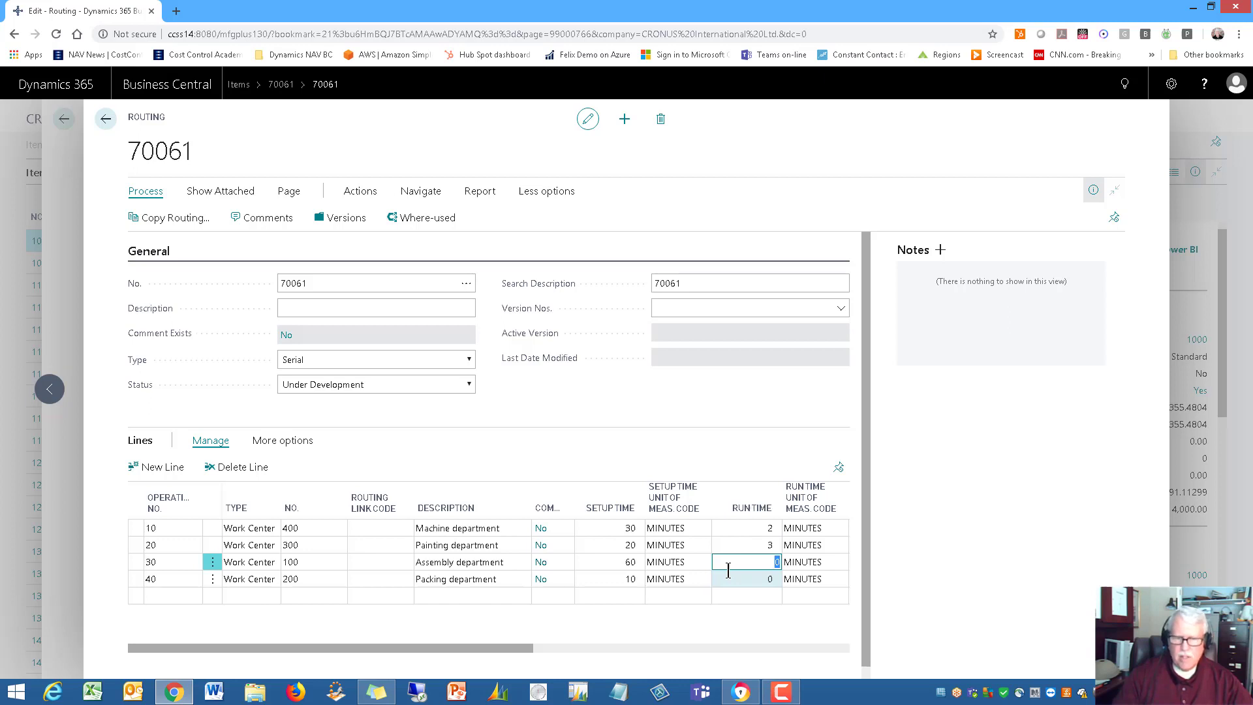
text(1)
key(Down)
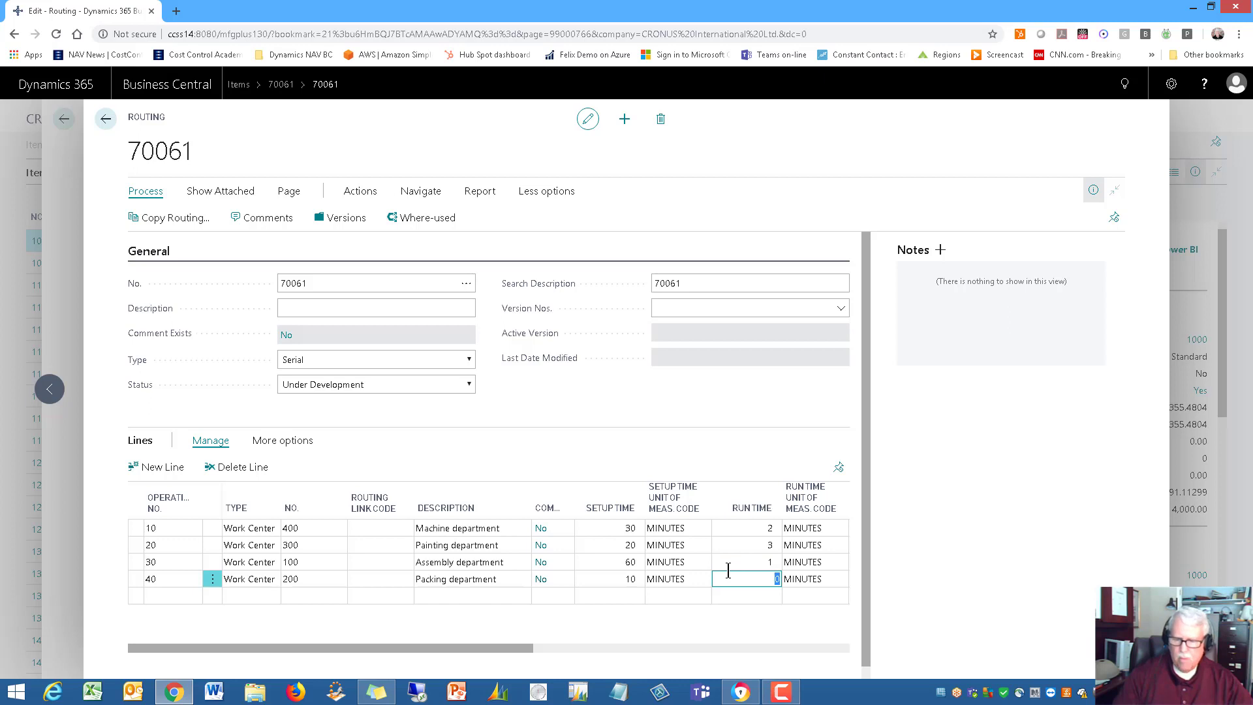
text(1)
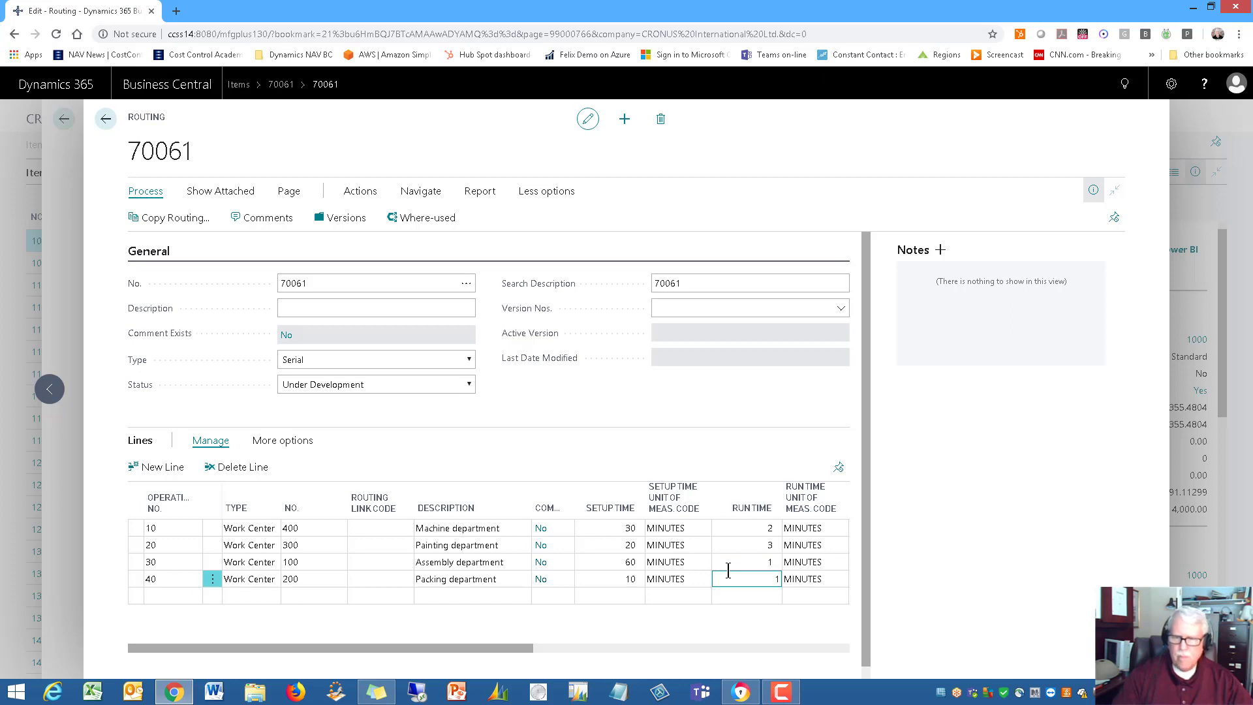
key(Up)
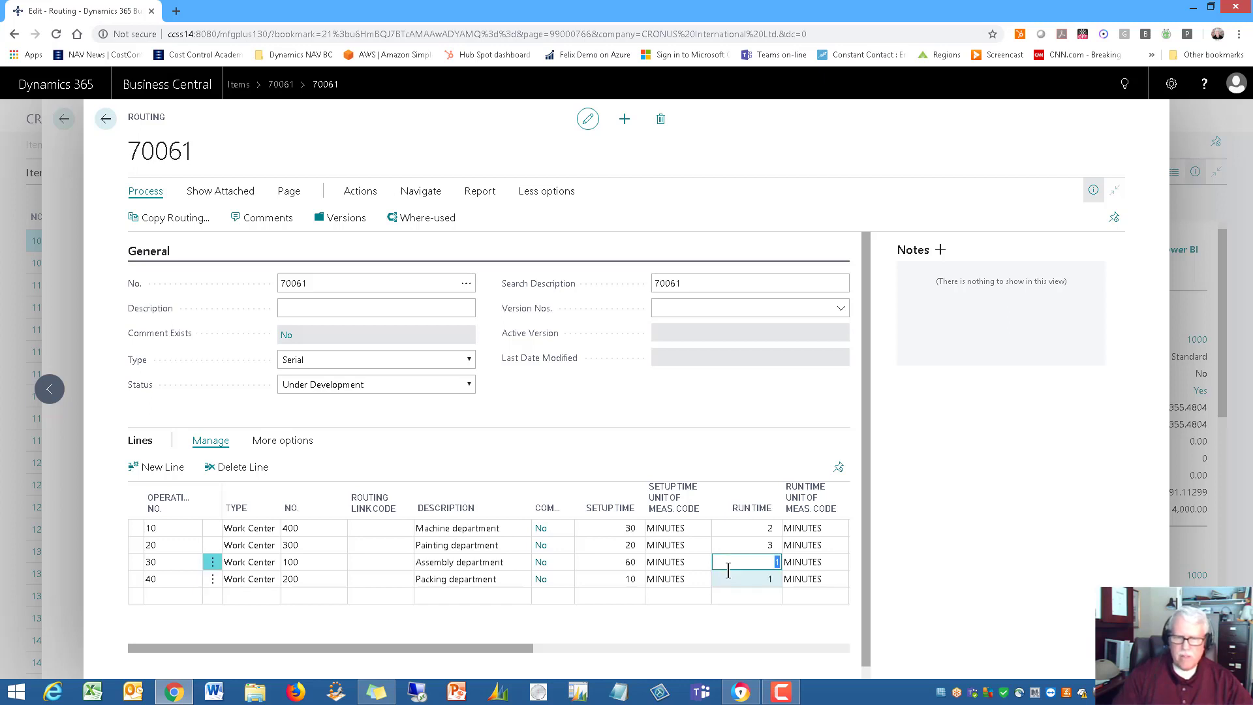
key(Down)
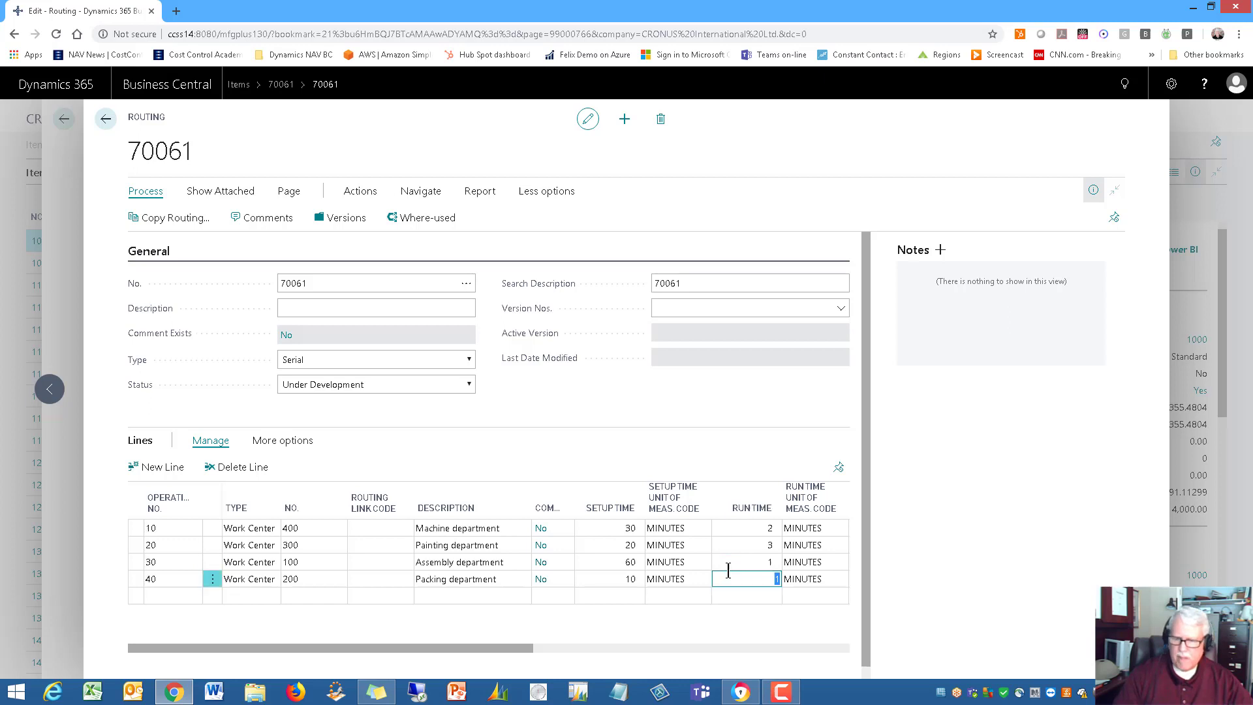
text(8)
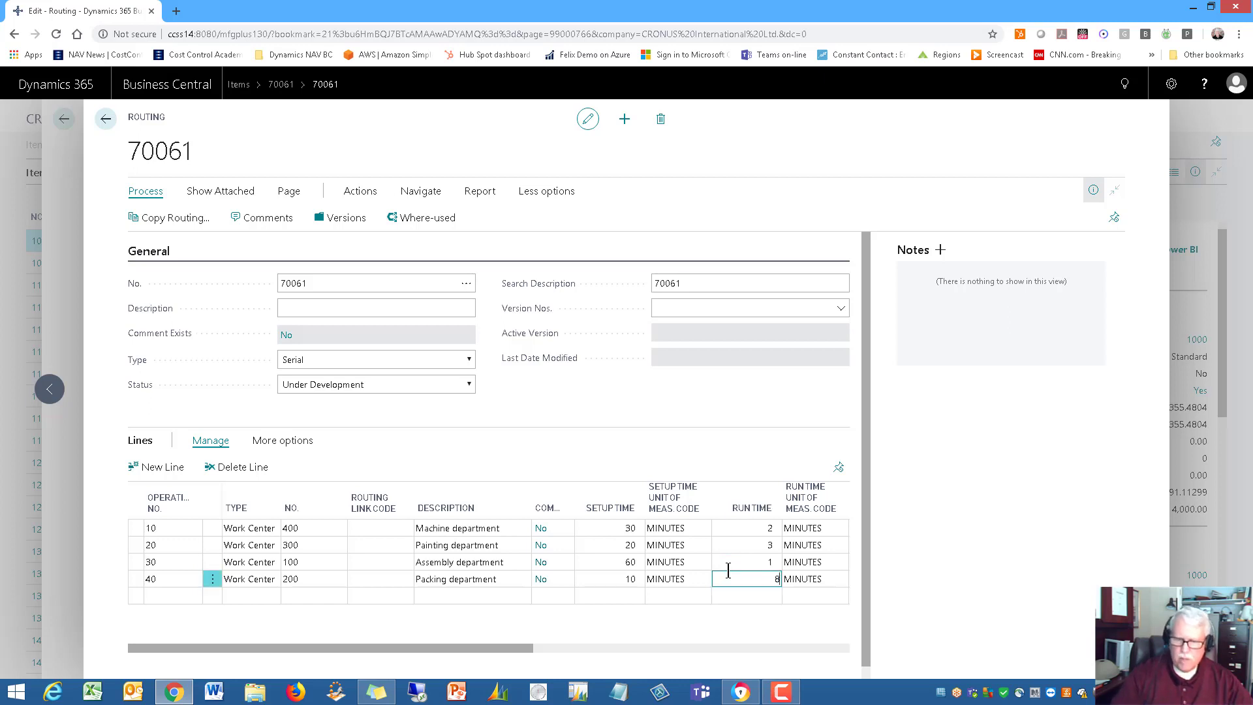
key(Up)
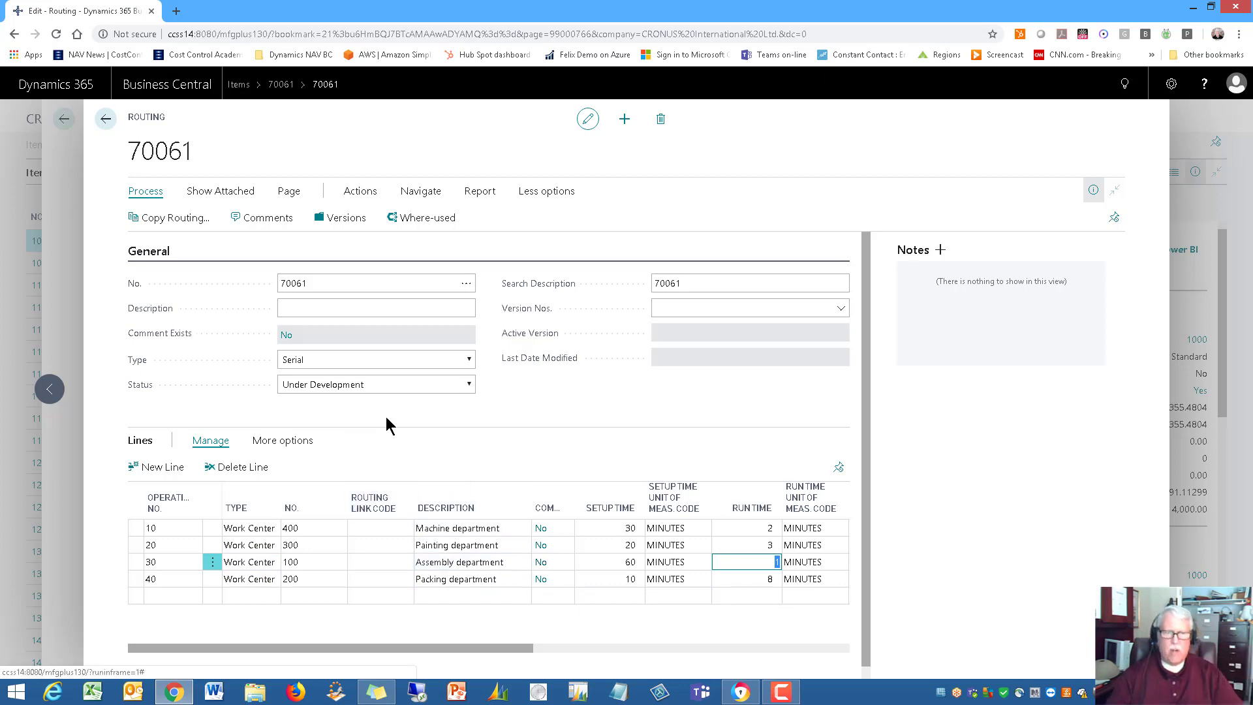
Step: Certify routing 70061 and return to the FG #101 item card
click(394, 384)
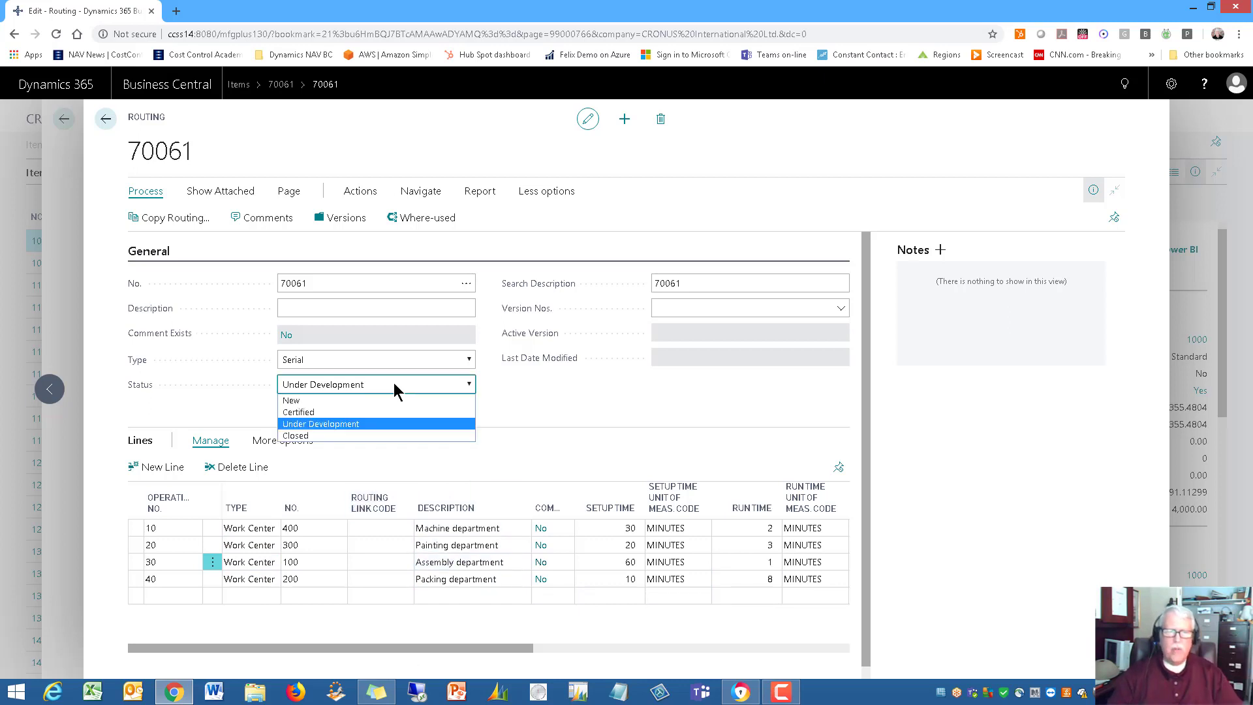
click(302, 413)
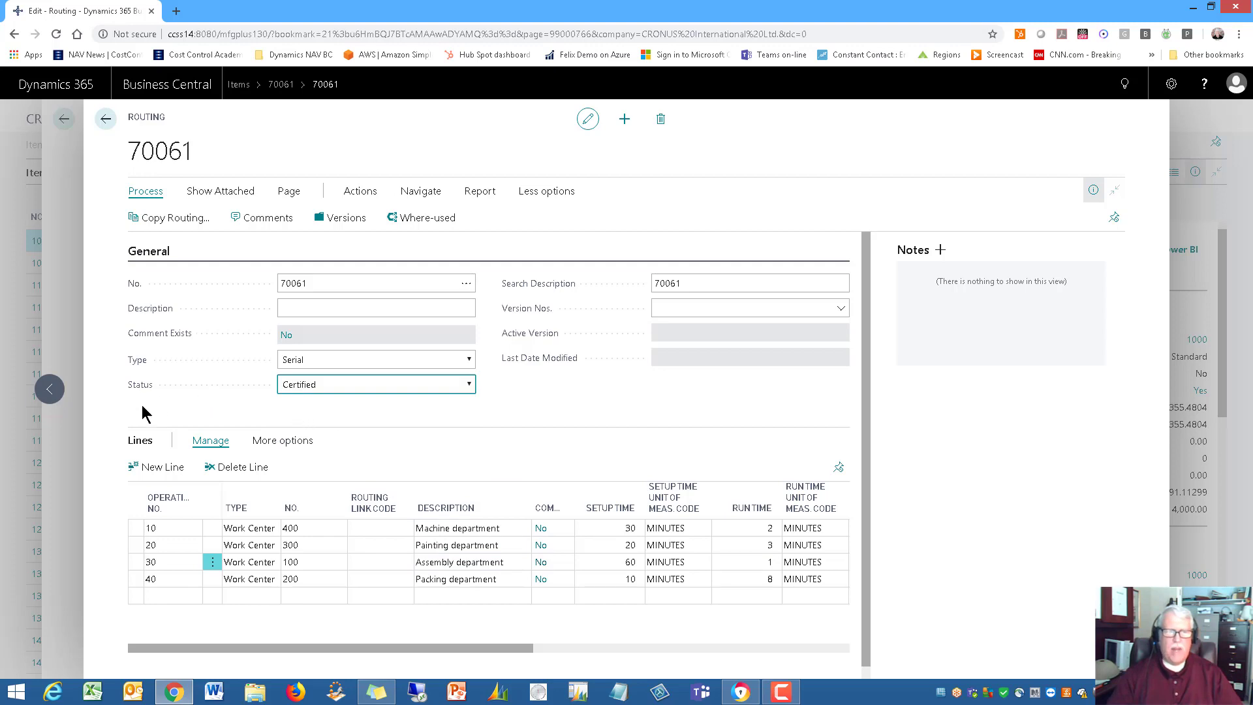
click(104, 119)
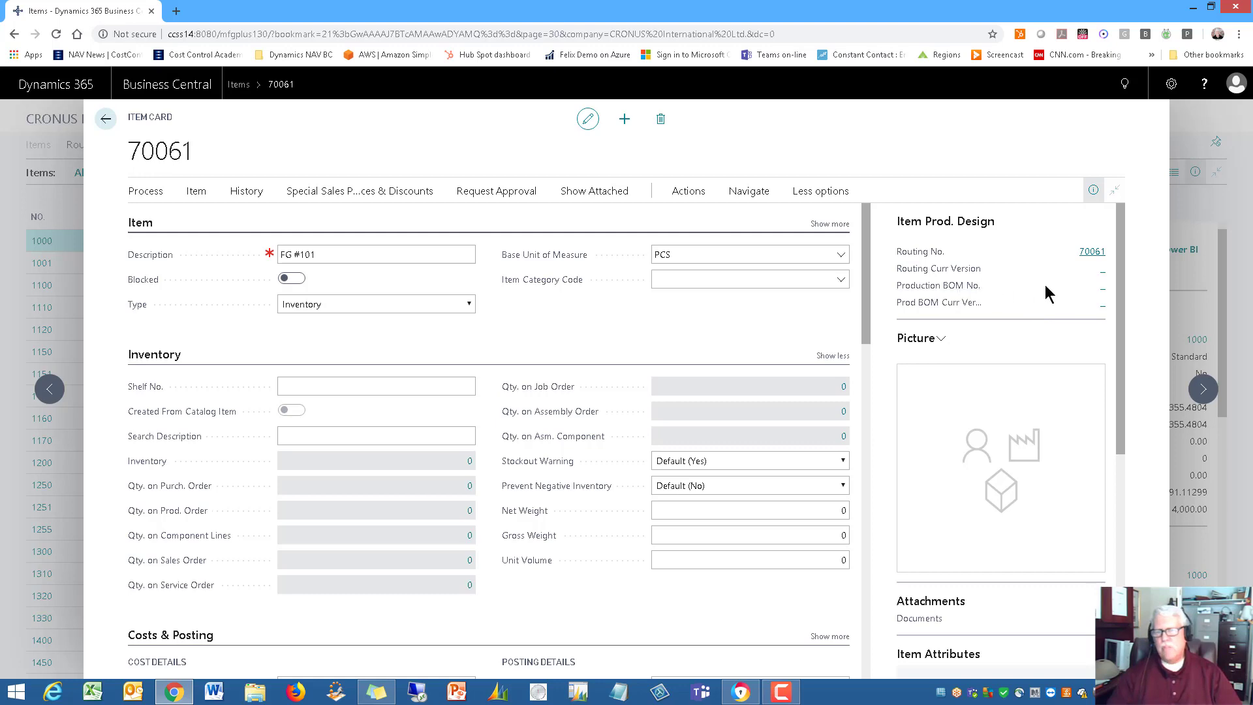
Step: Create a new production BOM for item 70061 and make it editable
click(1102, 290)
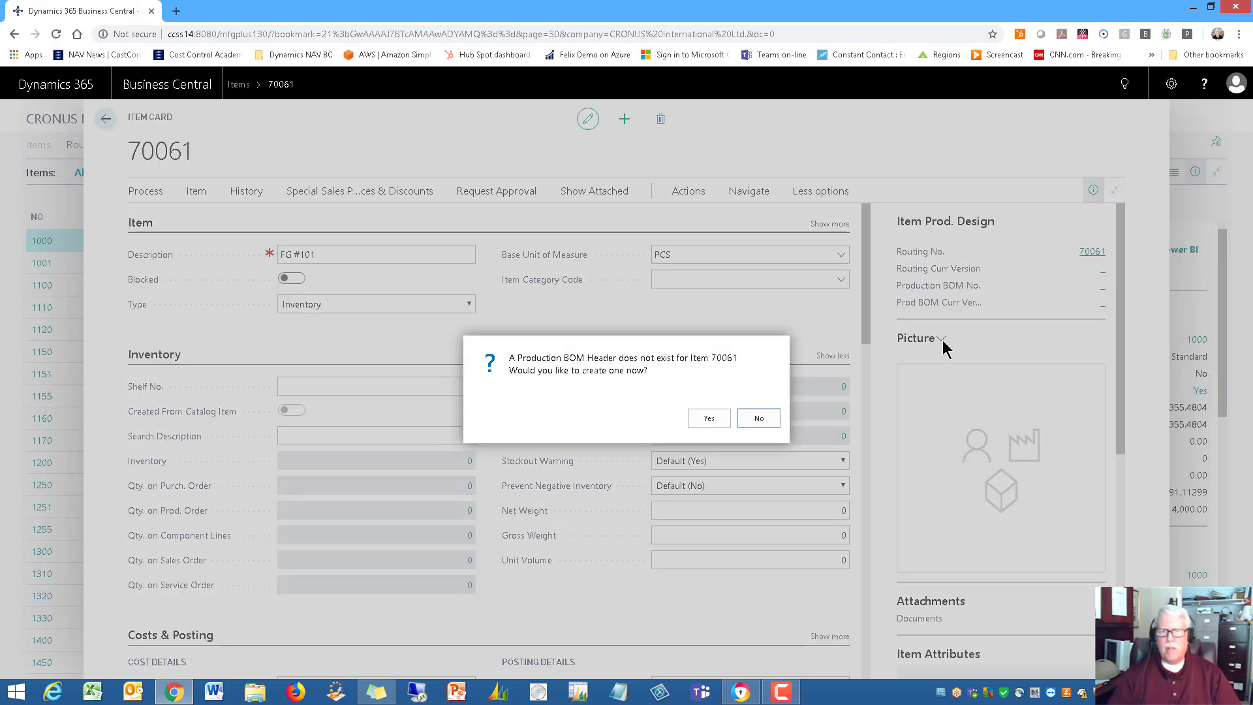
click(705, 425)
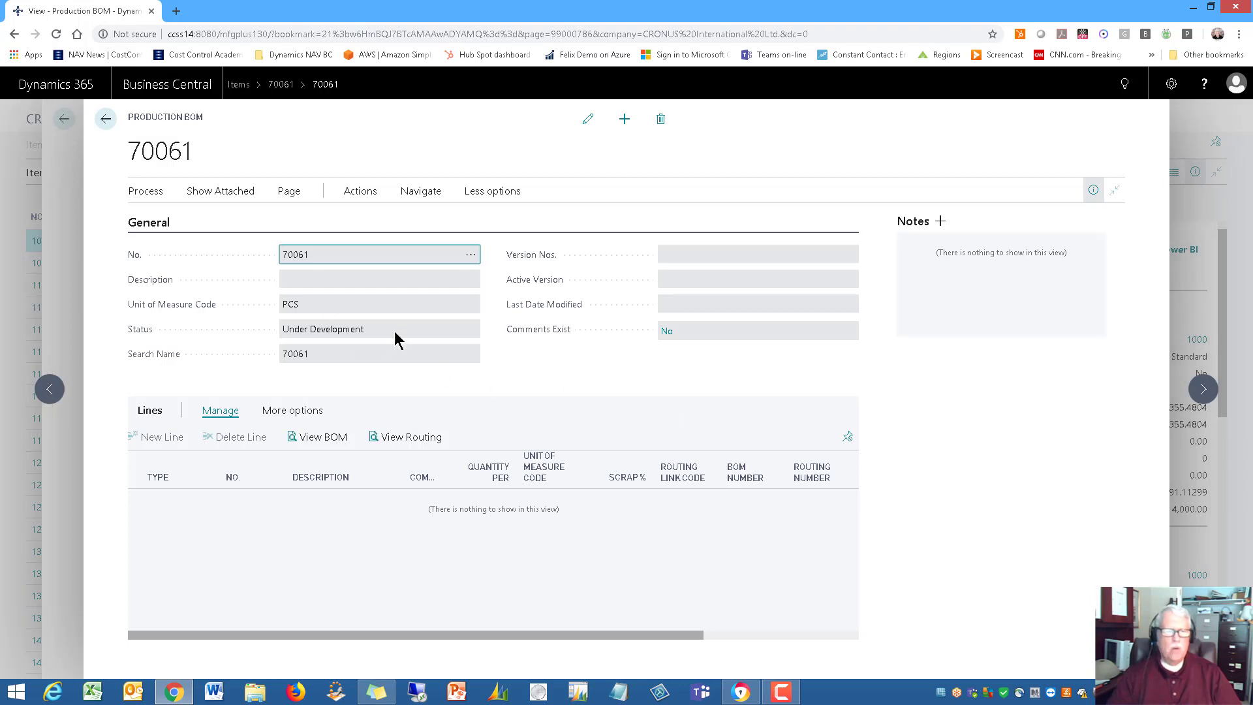
click(166, 499)
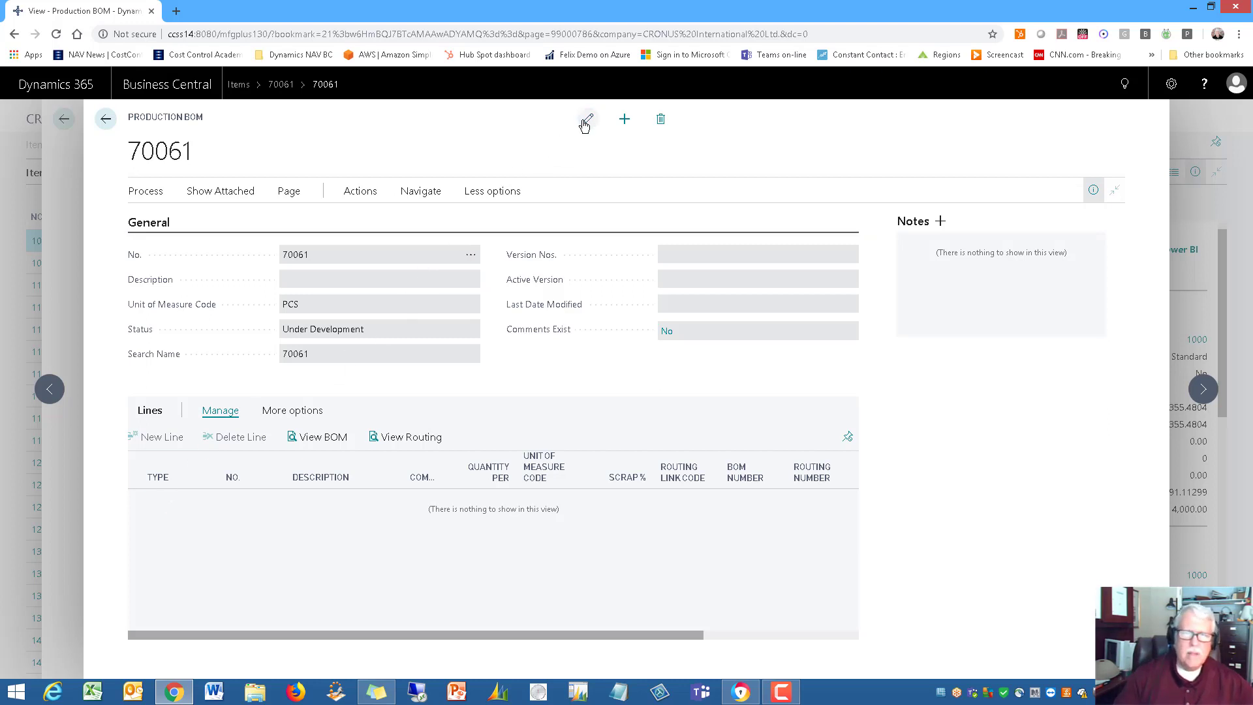
click(587, 119)
Step: Add item 1100 Front Wheel as the first component with quantity per 1
click(186, 499)
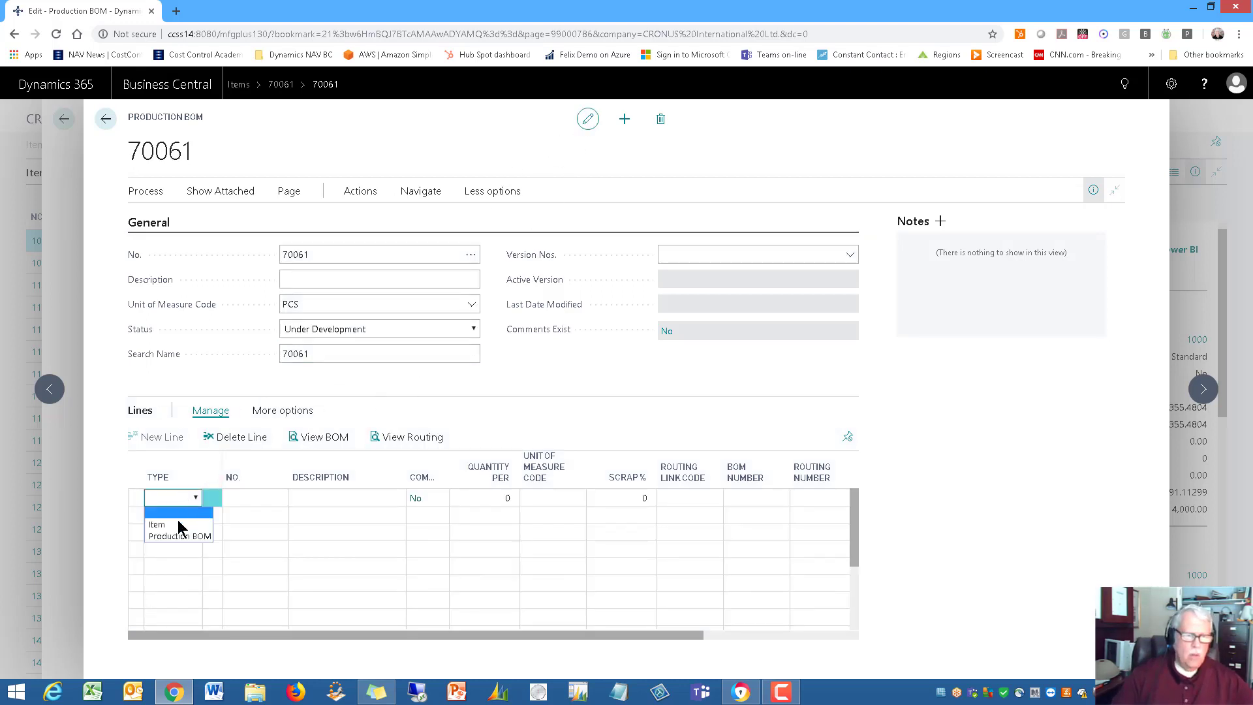
click(158, 526)
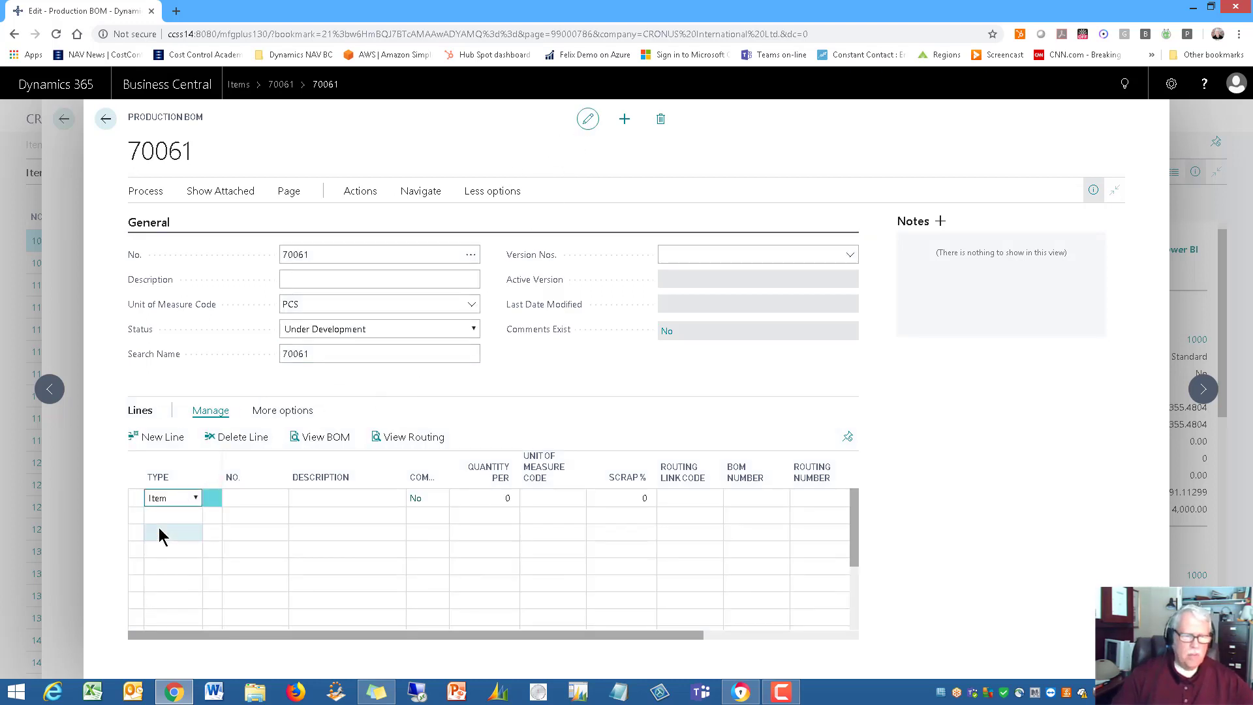
click(239, 500)
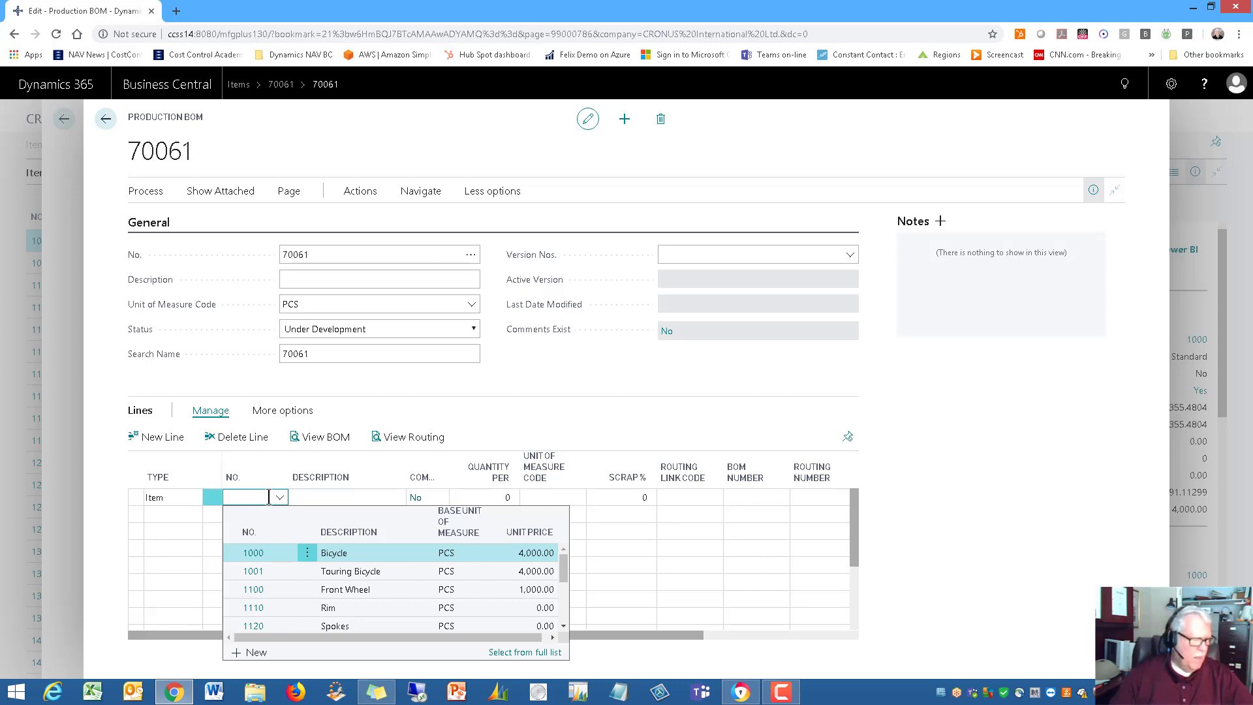
text(1100)
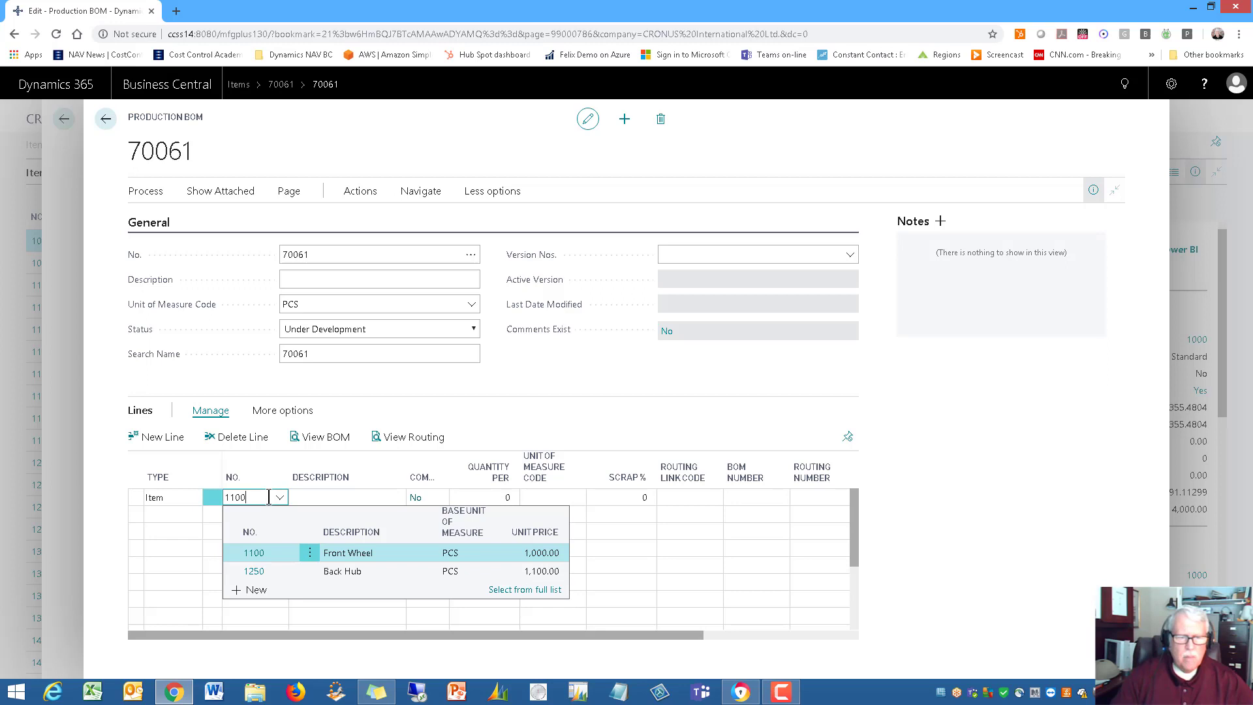
key(Return)
key(Tab)
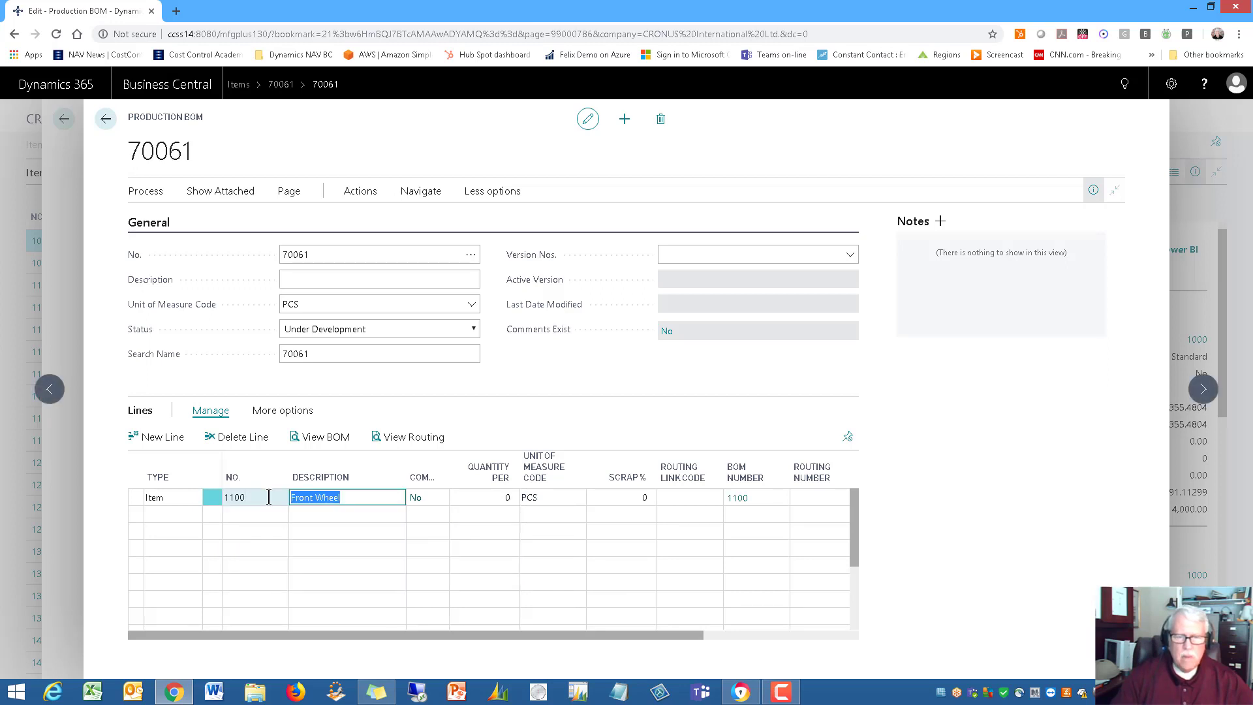
key(Tab)
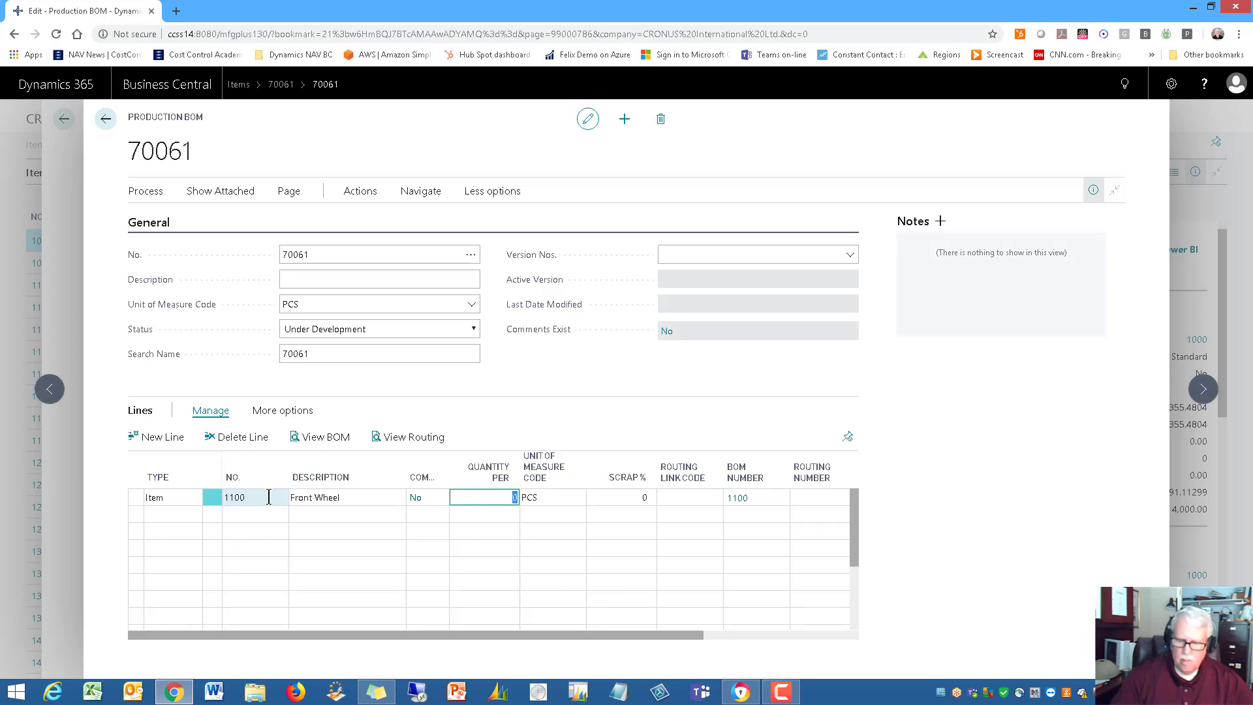
text(1)
key(Down)
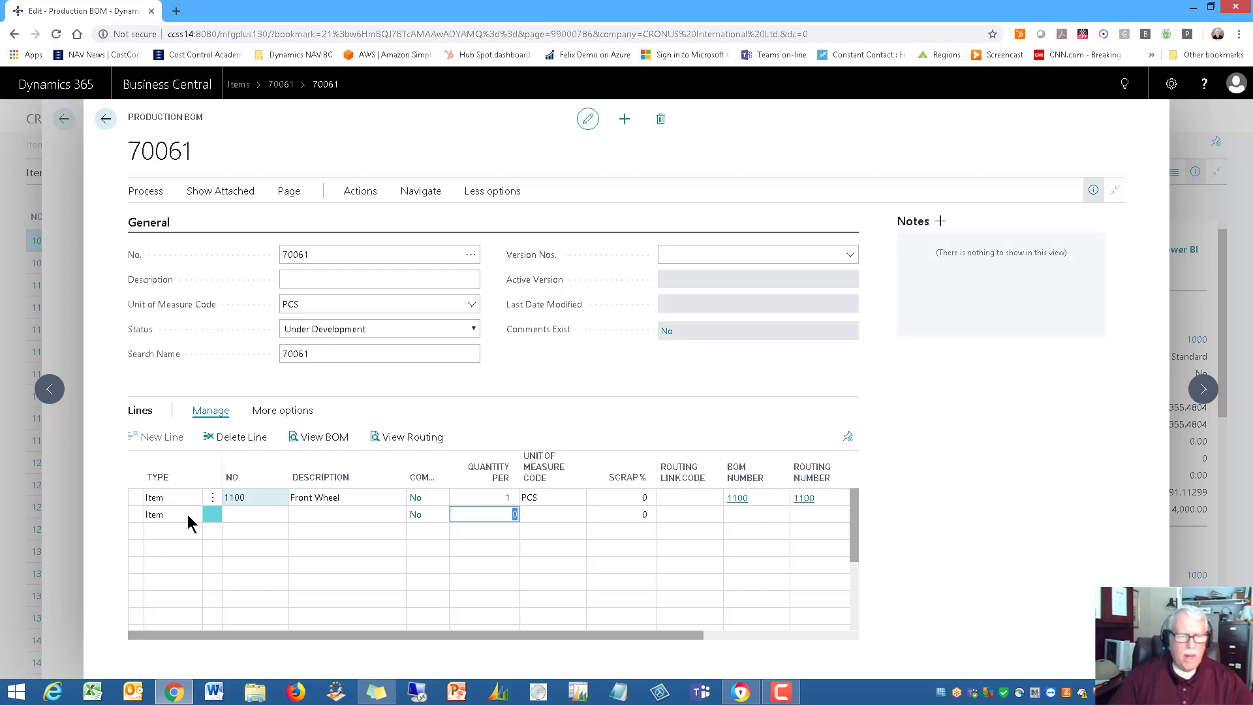
Step: Add item 1200 Back Wheel at quantity 1 and item 1500 Lamp
click(235, 515)
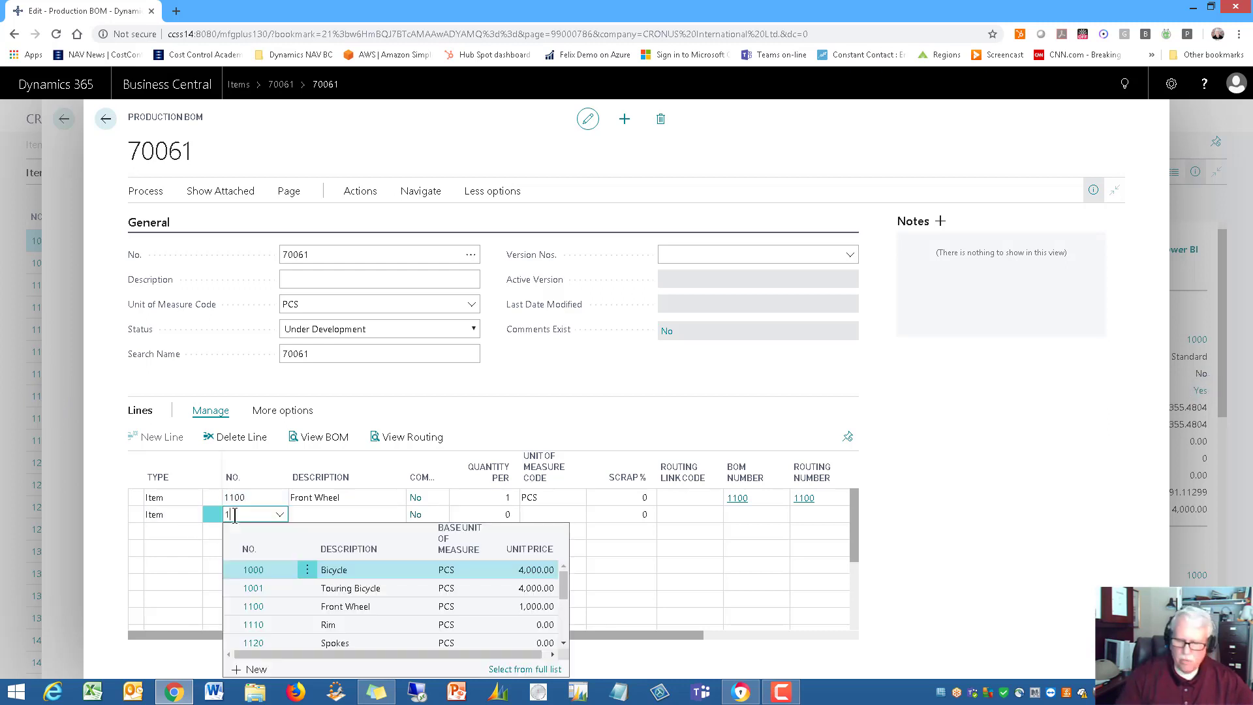
text(1200)
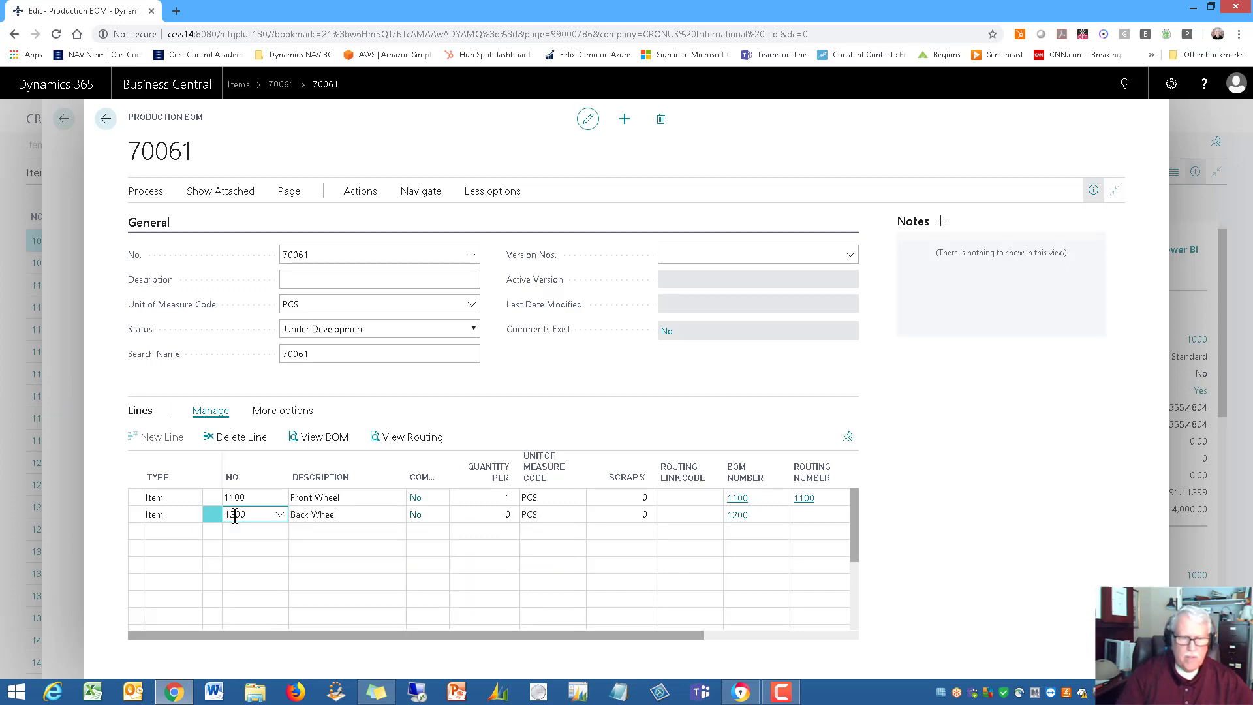
key(Tab)
key(Tab)
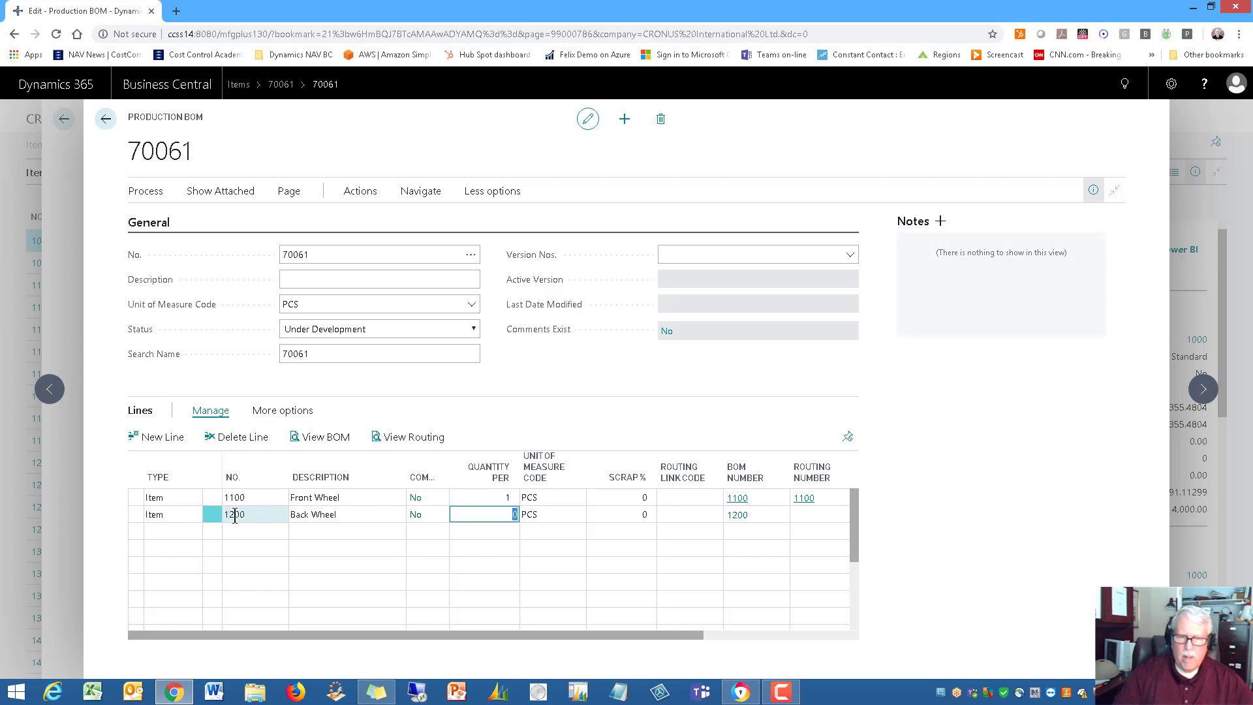
text(1)
key(Tab)
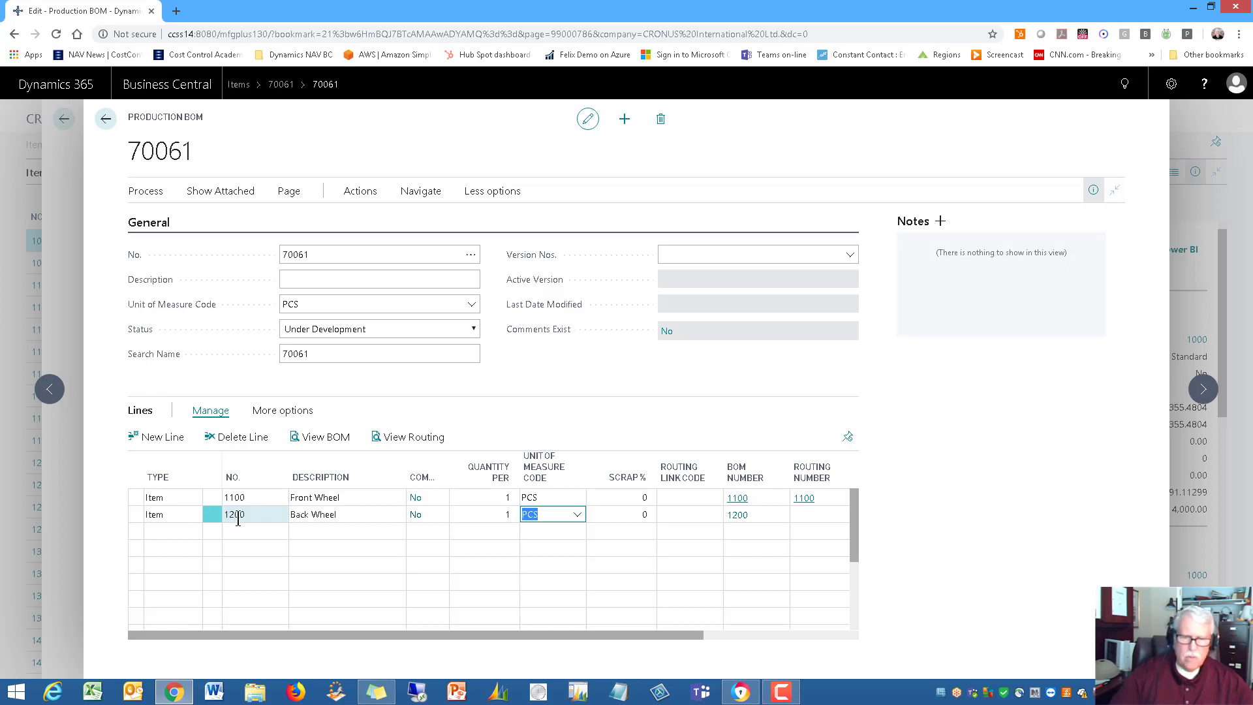
click(236, 535)
click(252, 535)
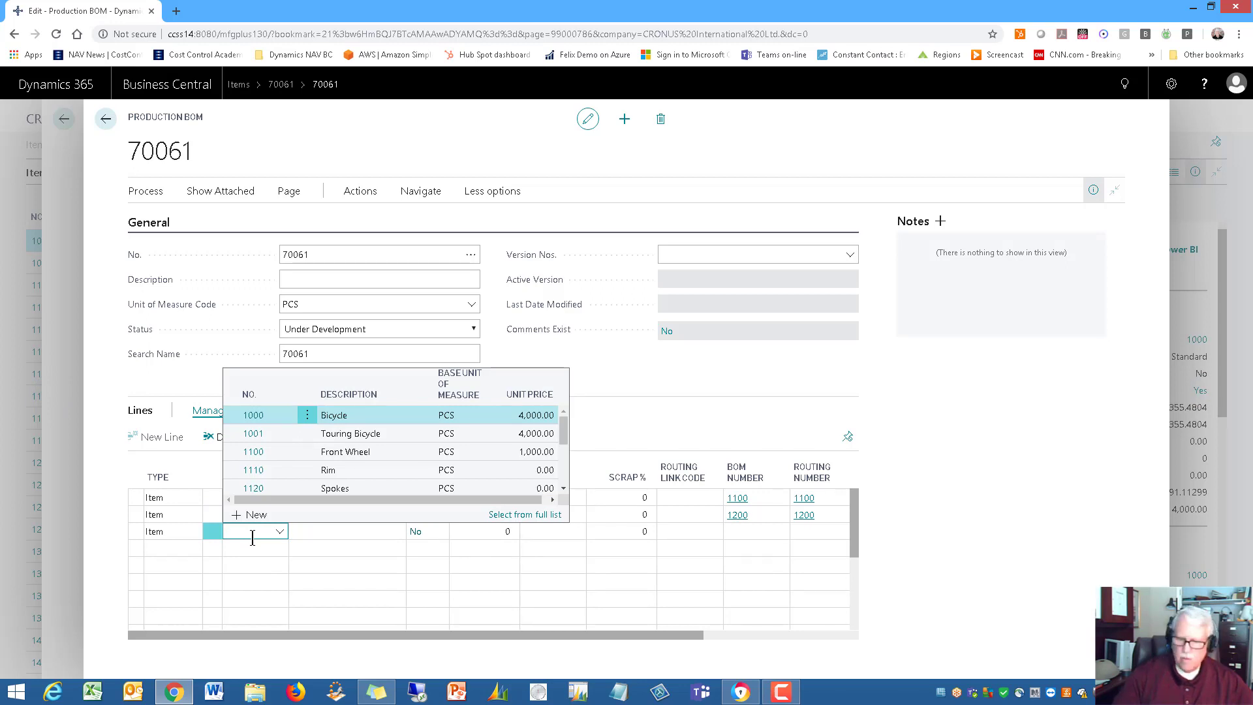
text(1500)
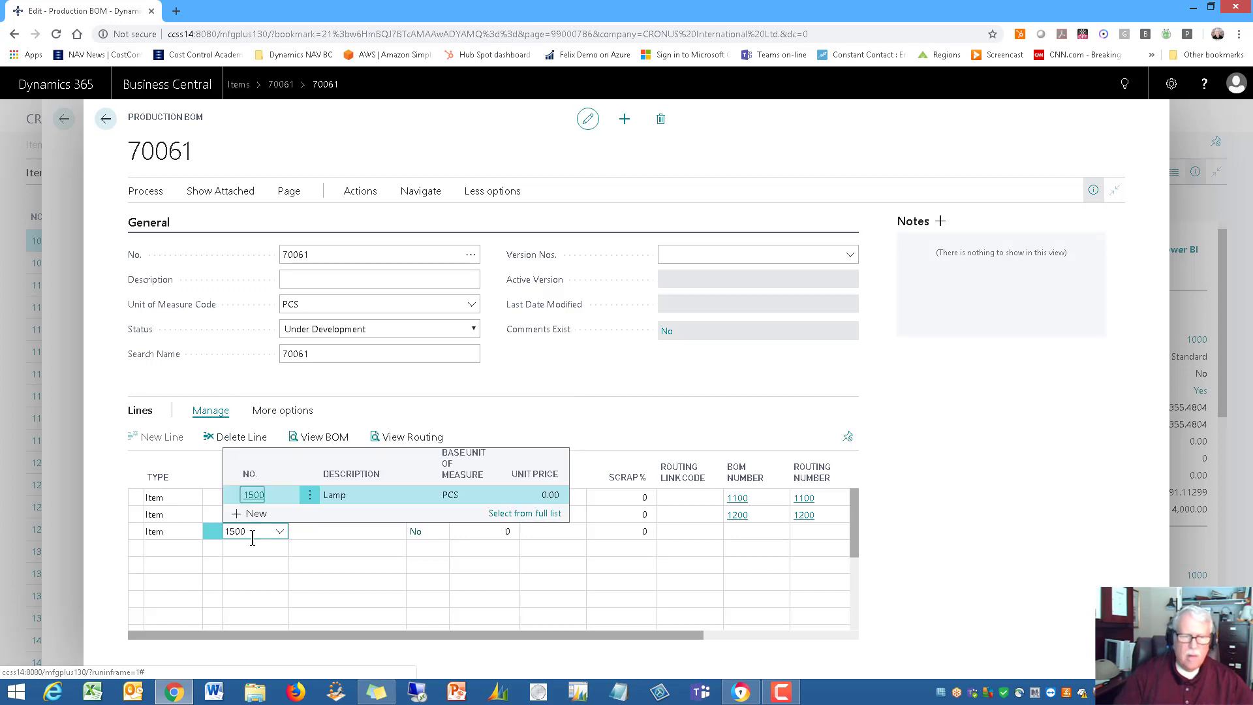
key(Return)
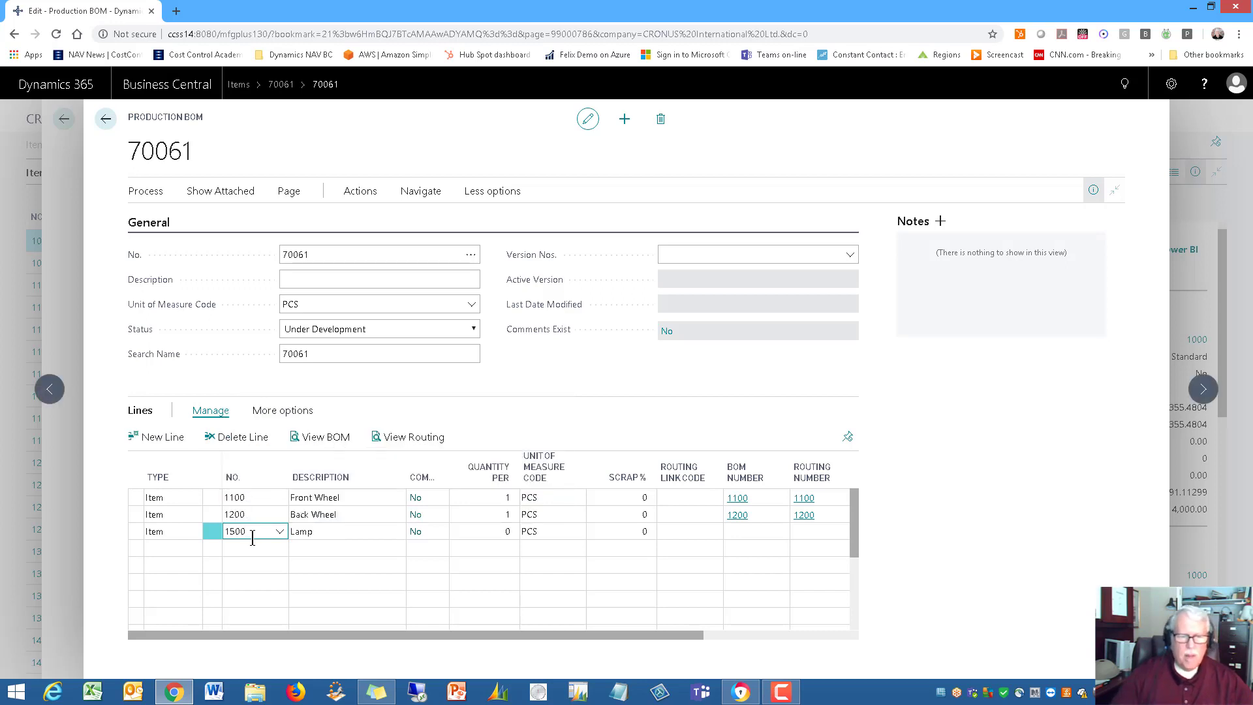
Step: Add item 1120 Spokes with quantity per 30, and give the Lamp quantity 1
click(246, 549)
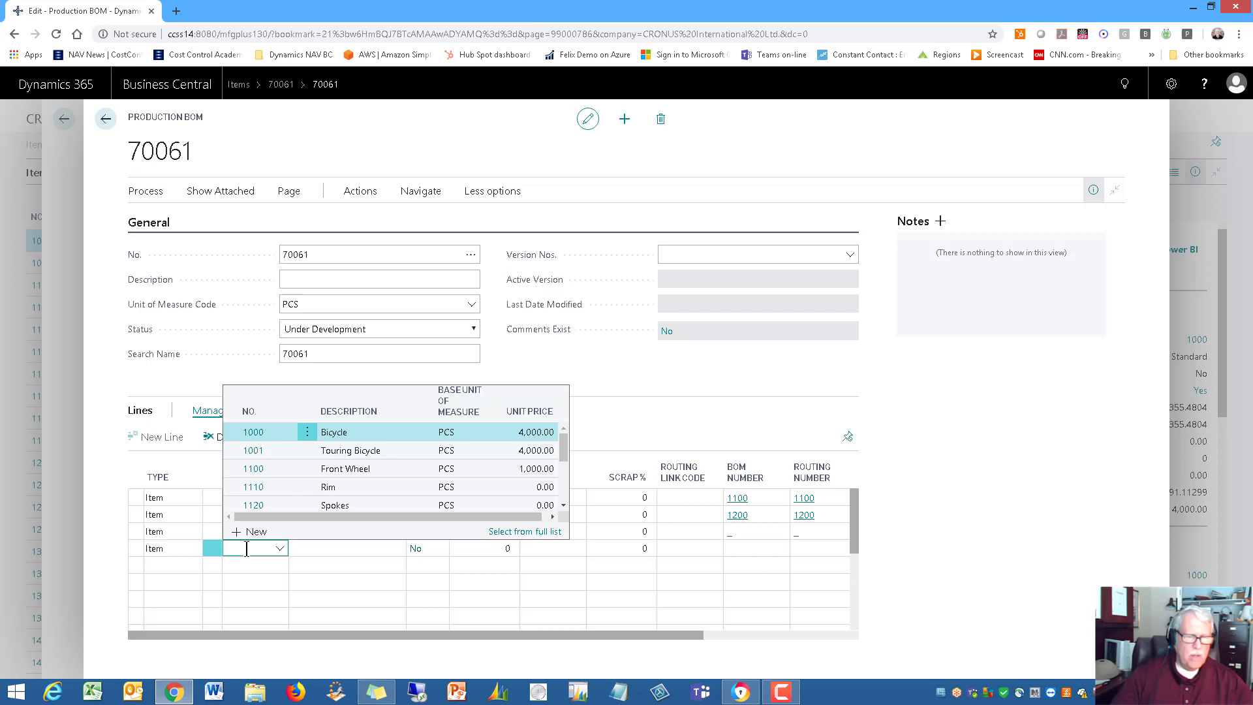
click(342, 503)
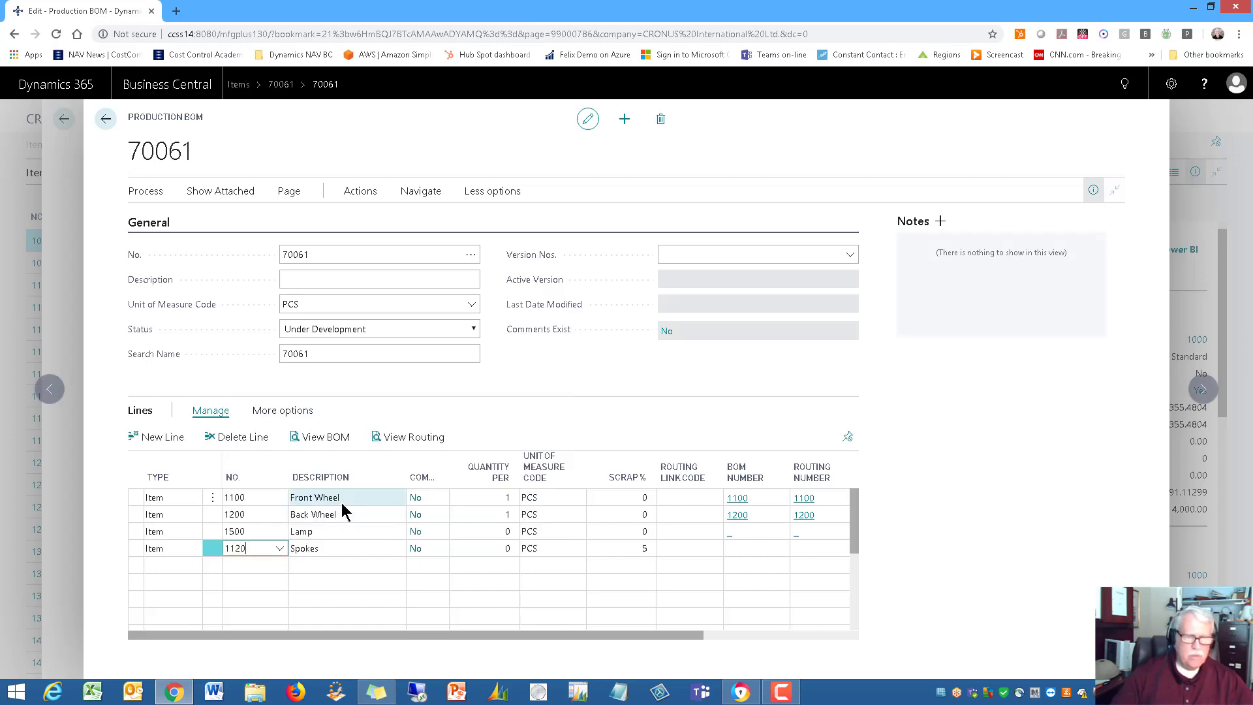
key(Tab)
key(Tab)
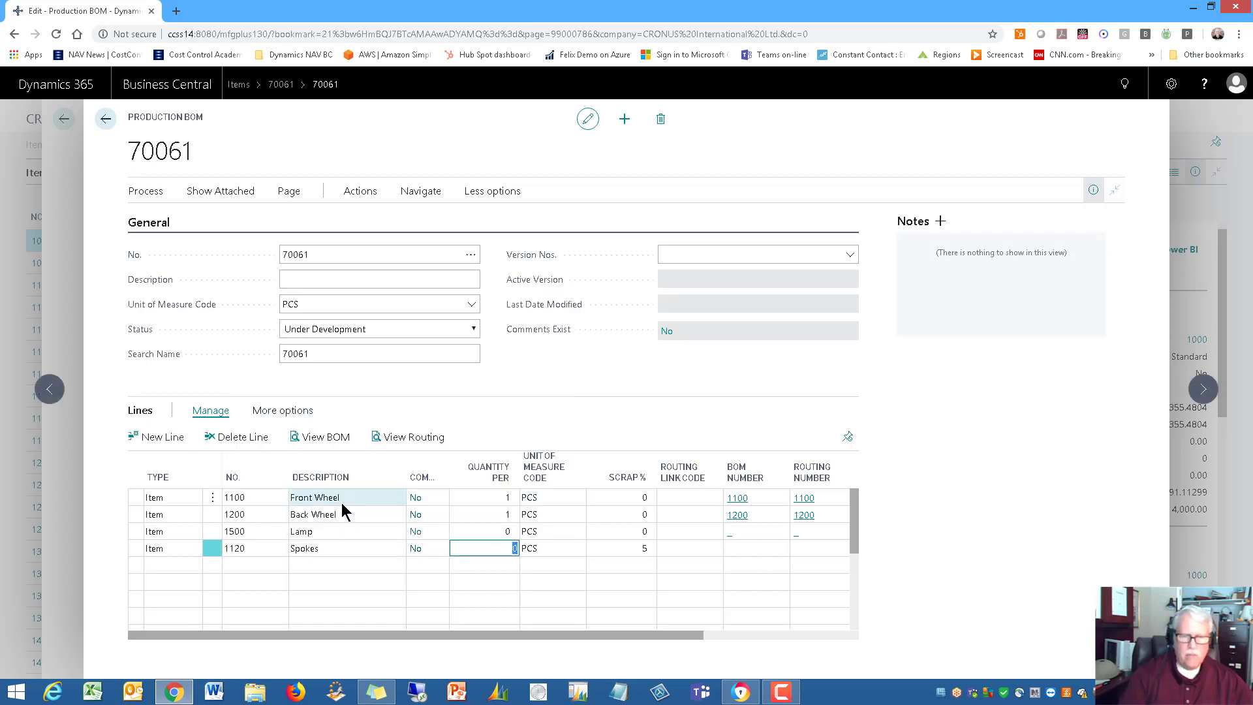
text(1)
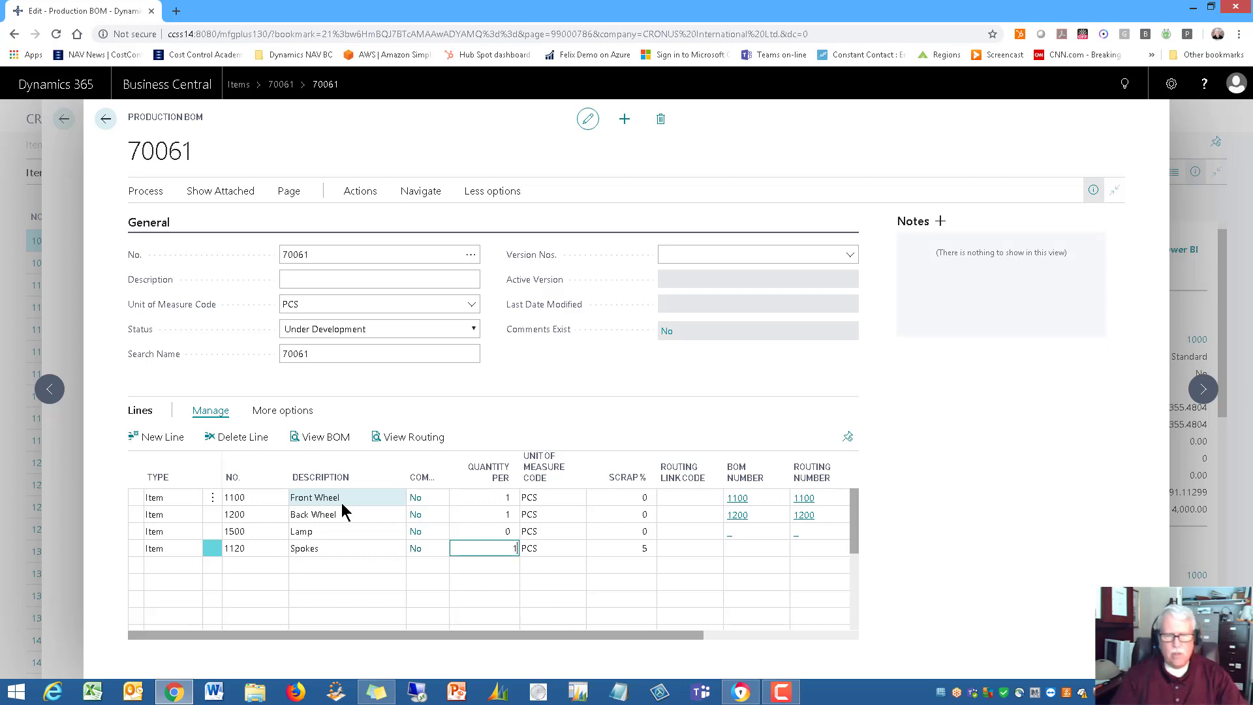
key(Up)
text(1)
key(Up)
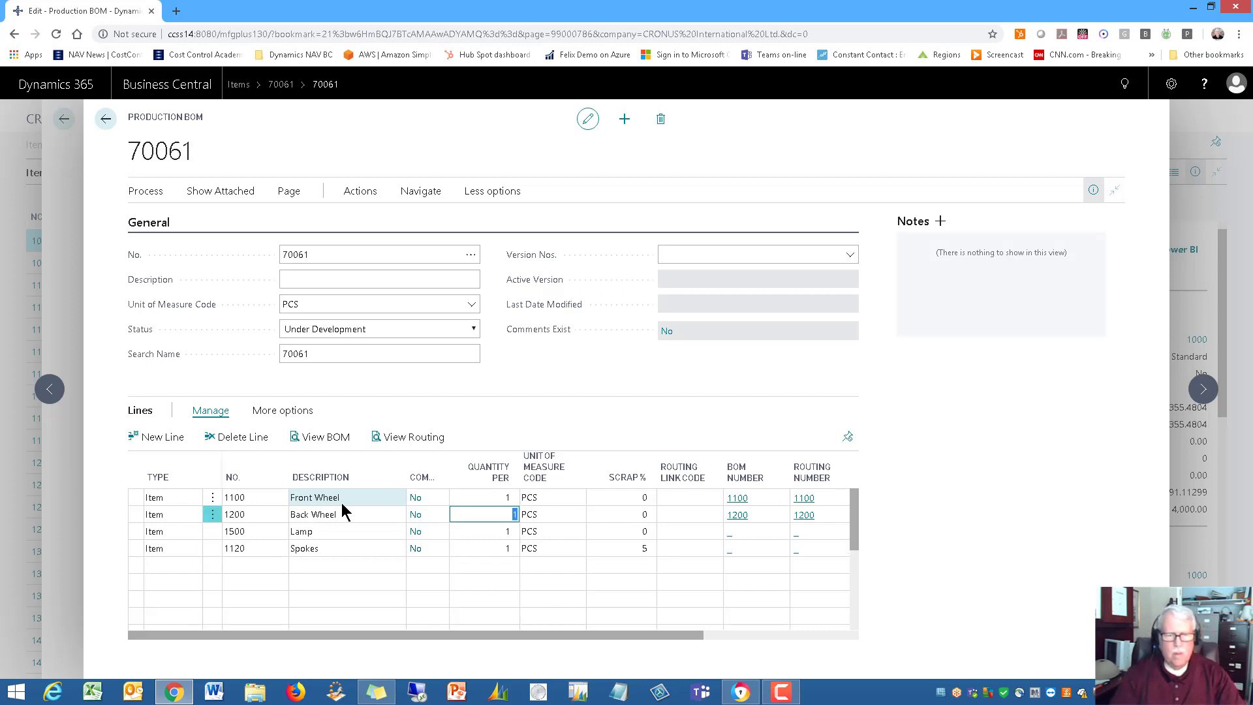
key(Down)
key(Down)
key(Down)
key(Up)
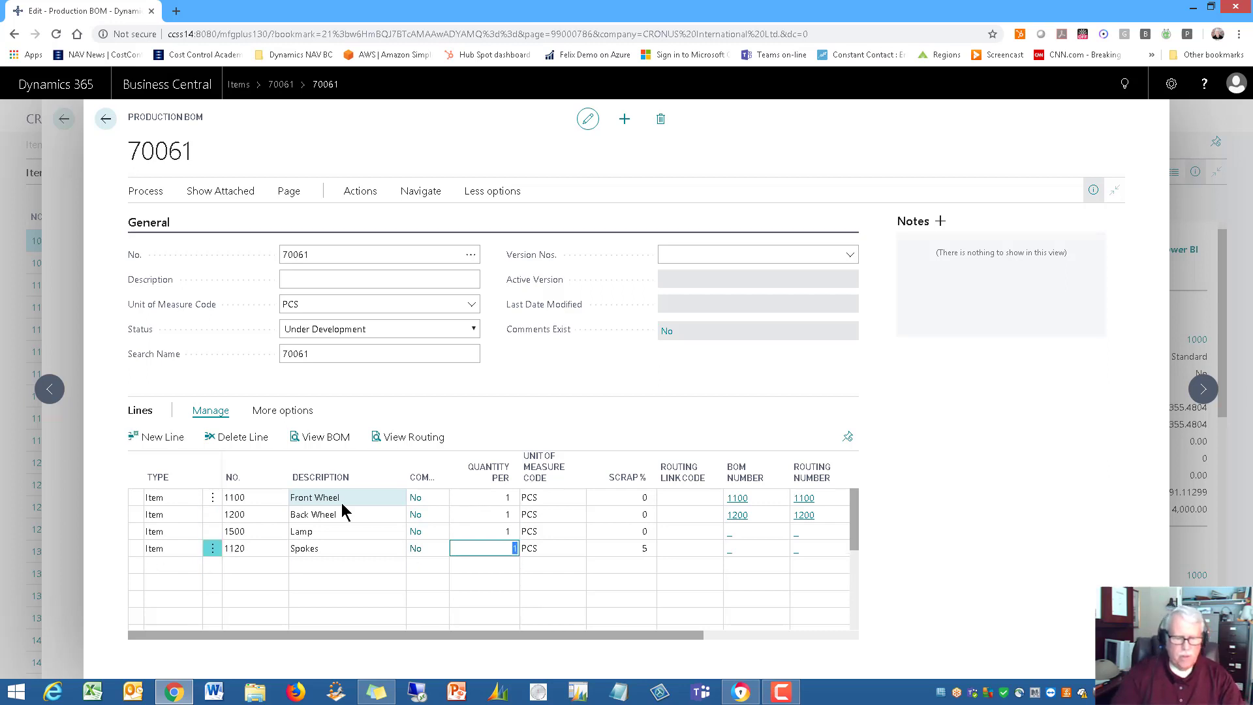
text(30)
key(Up)
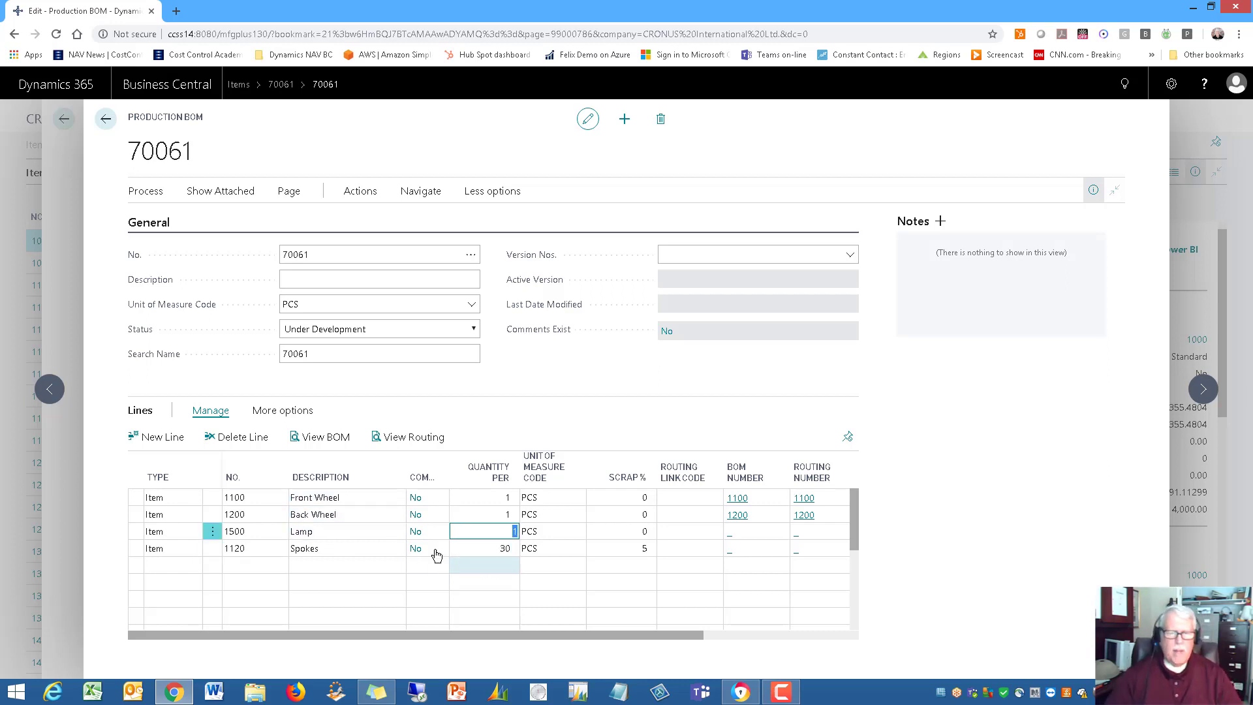
key(Up)
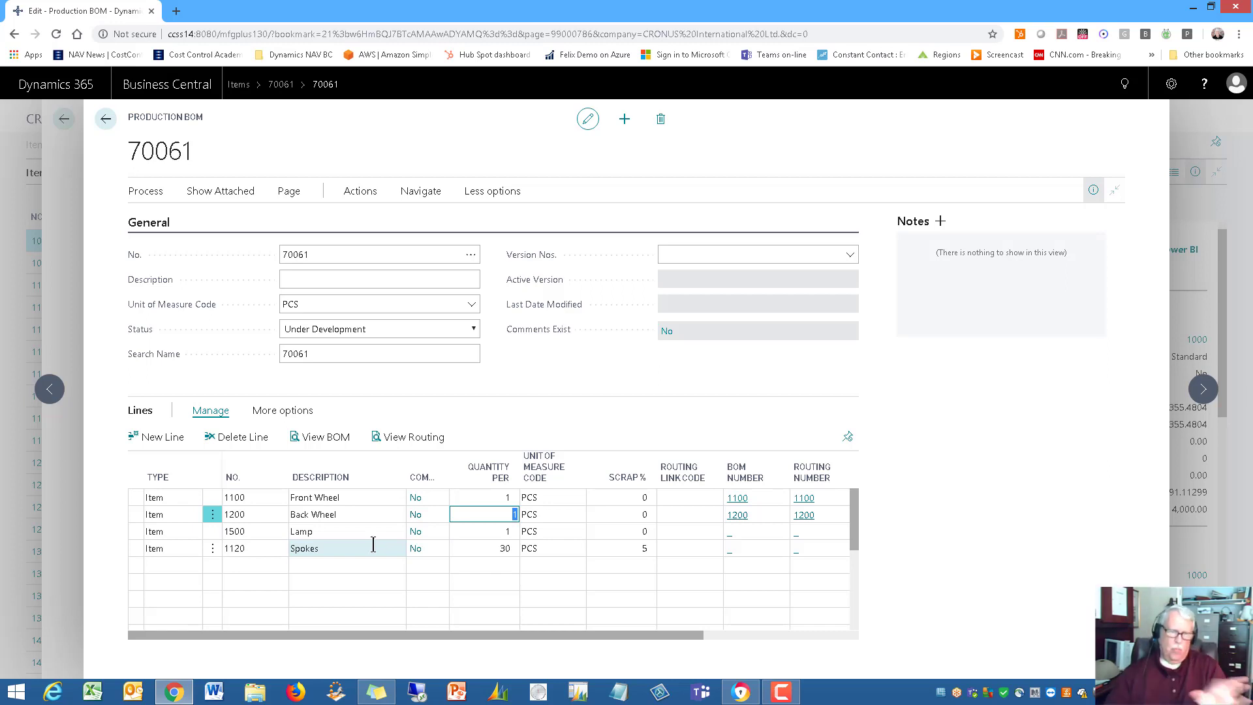
click(347, 514)
key(Up)
click(346, 514)
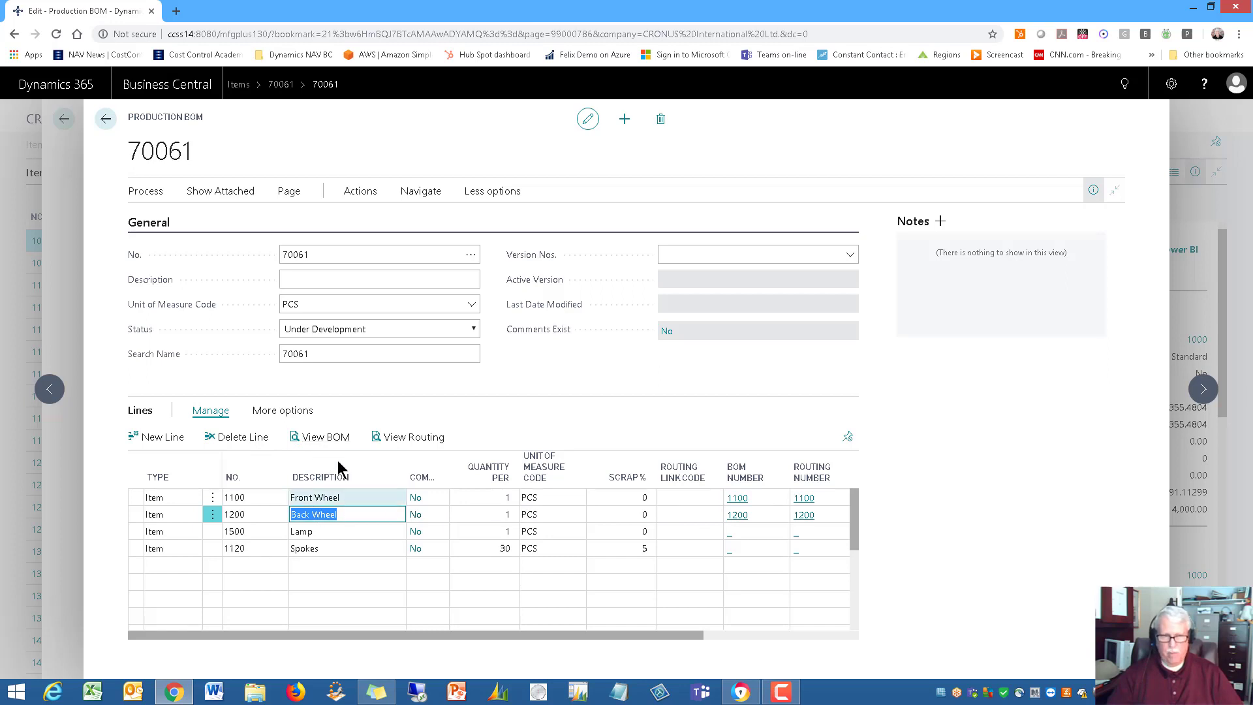
click(323, 439)
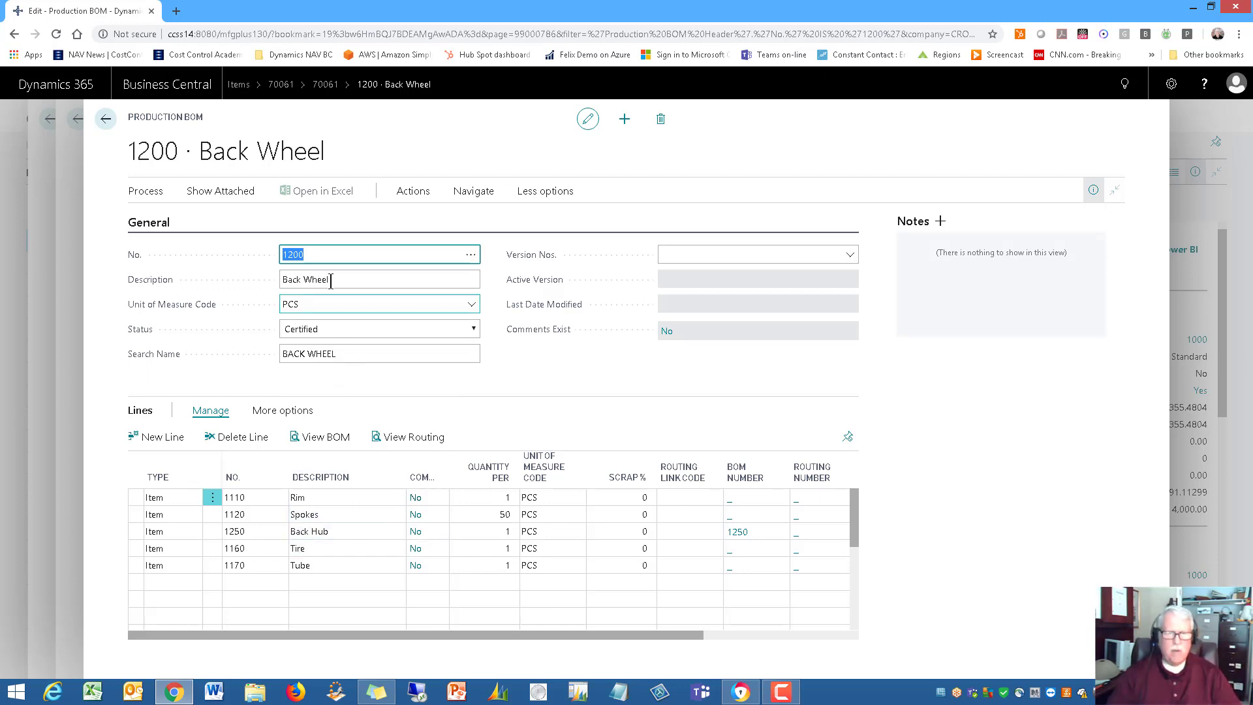
click(349, 532)
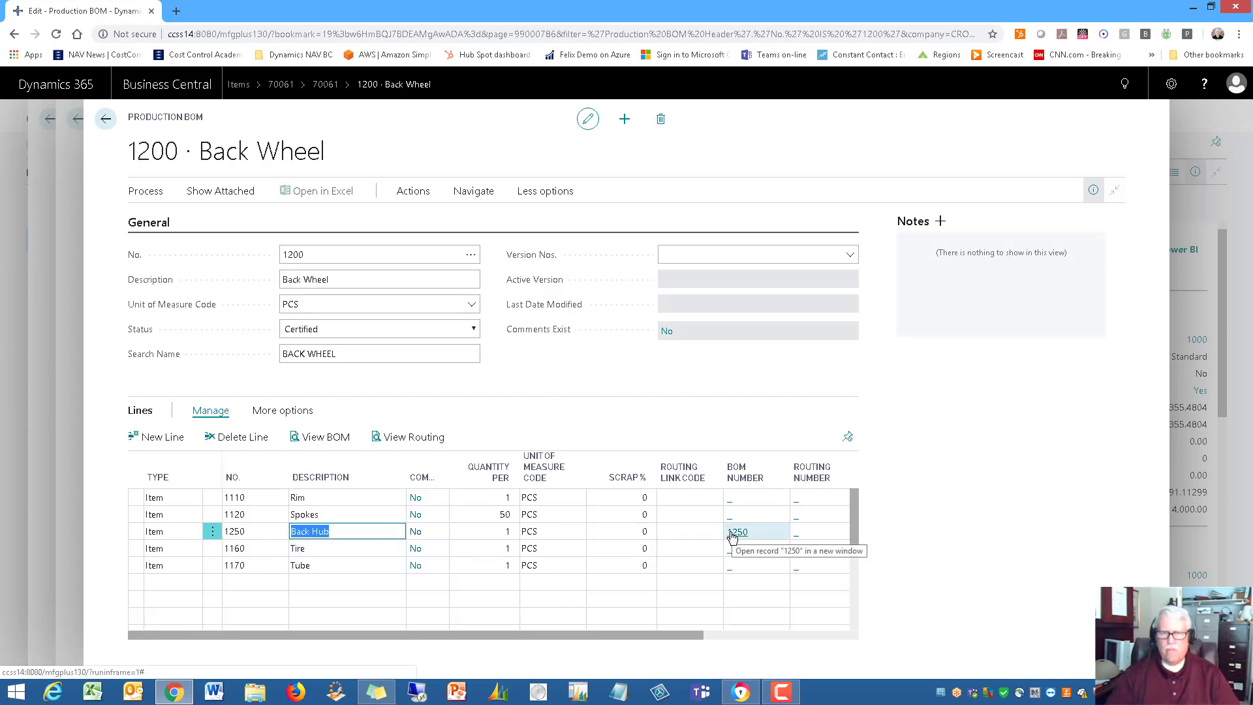
click(326, 438)
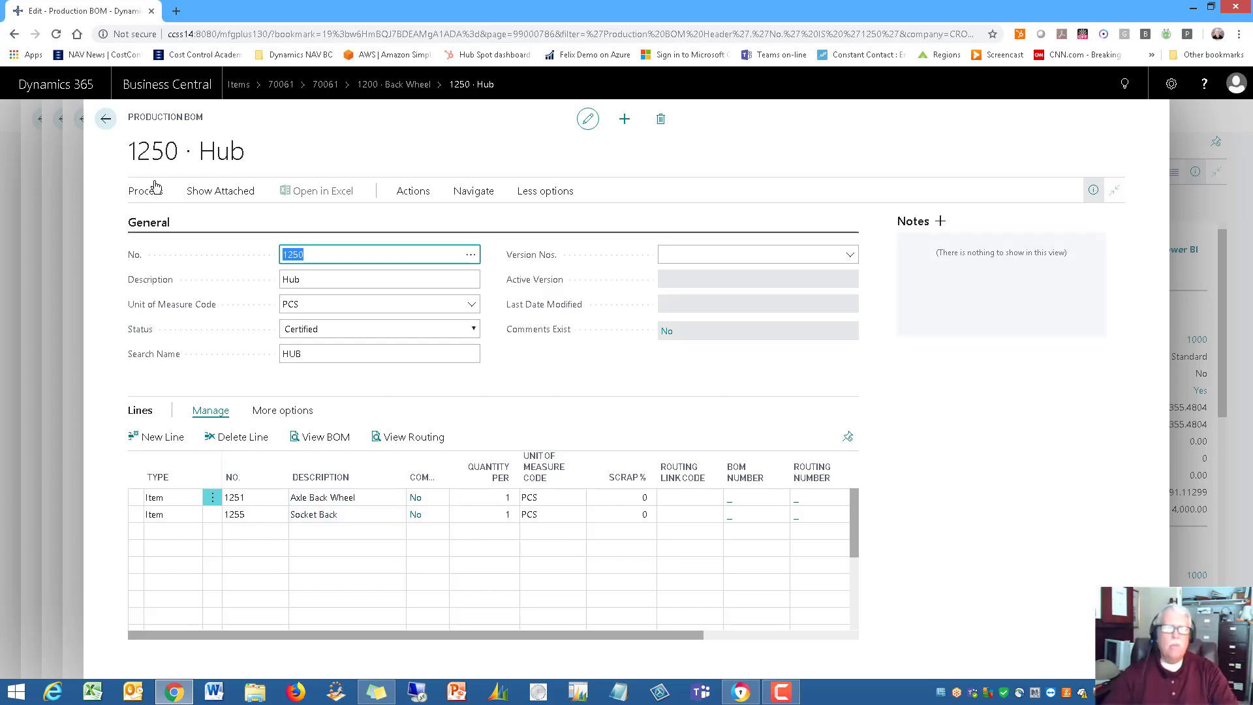
click(107, 121)
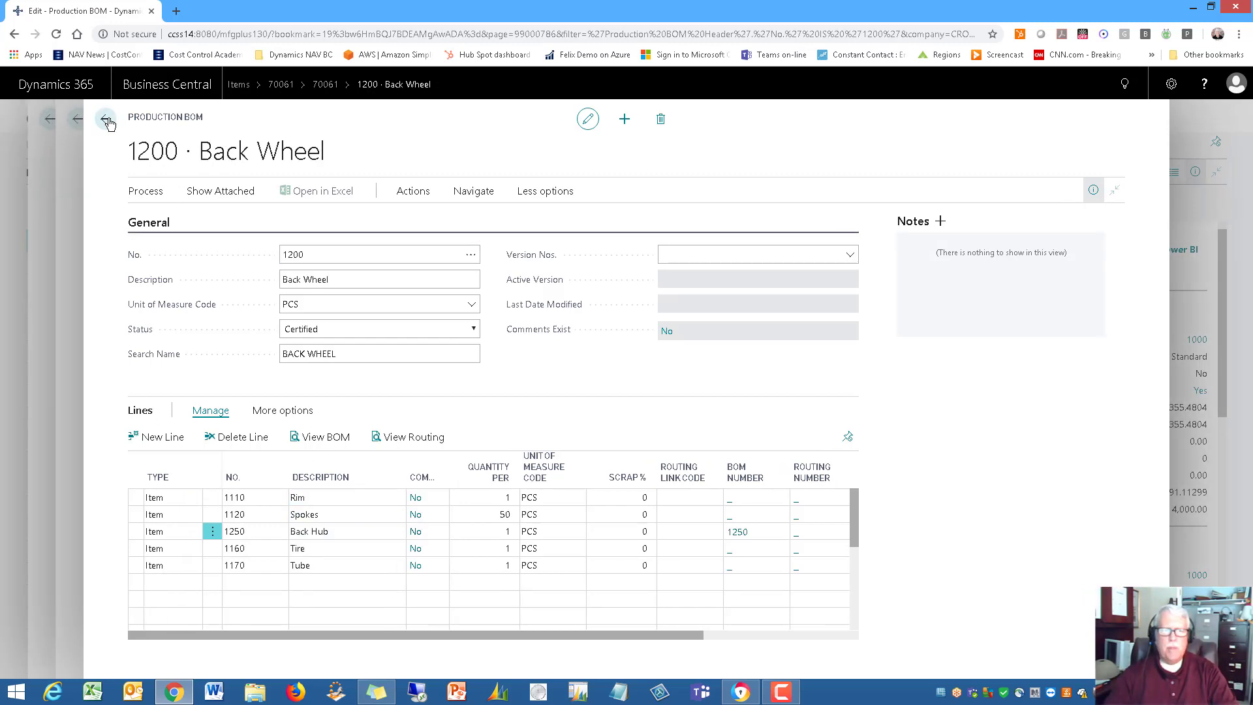
click(106, 121)
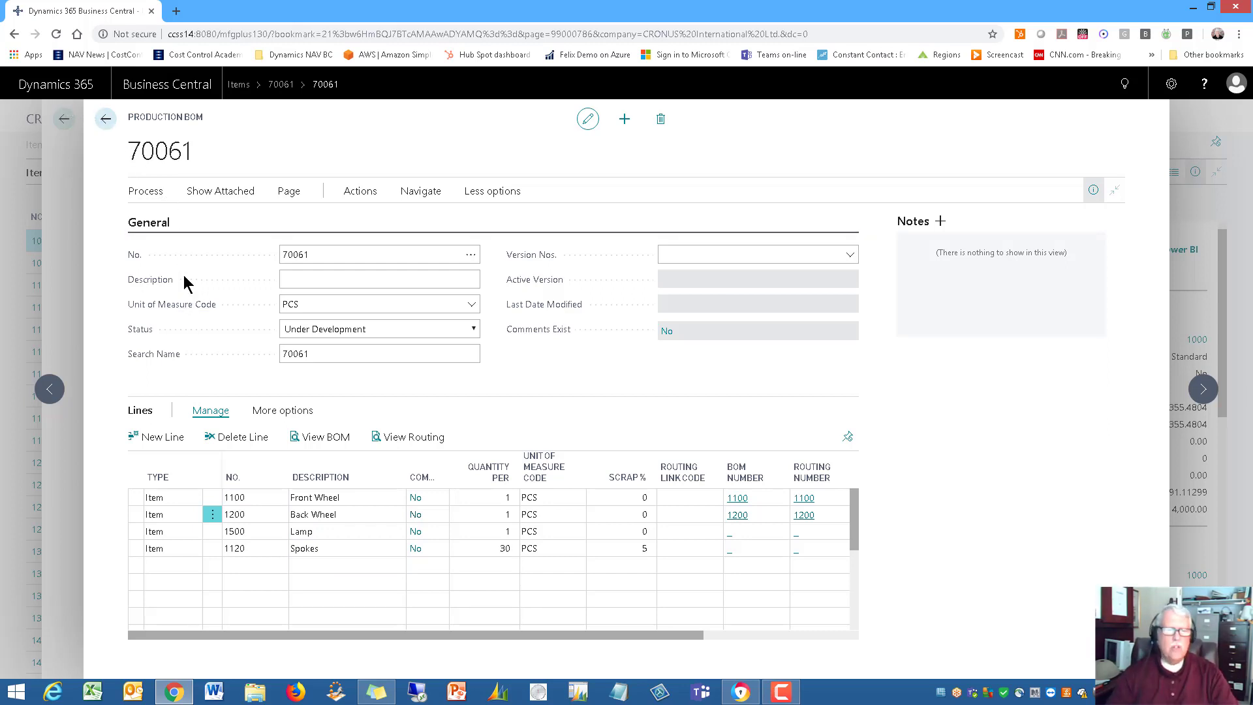
Step: Certify production BOM 70061, page back through earlier BOMs, and return to item card 70061
click(474, 328)
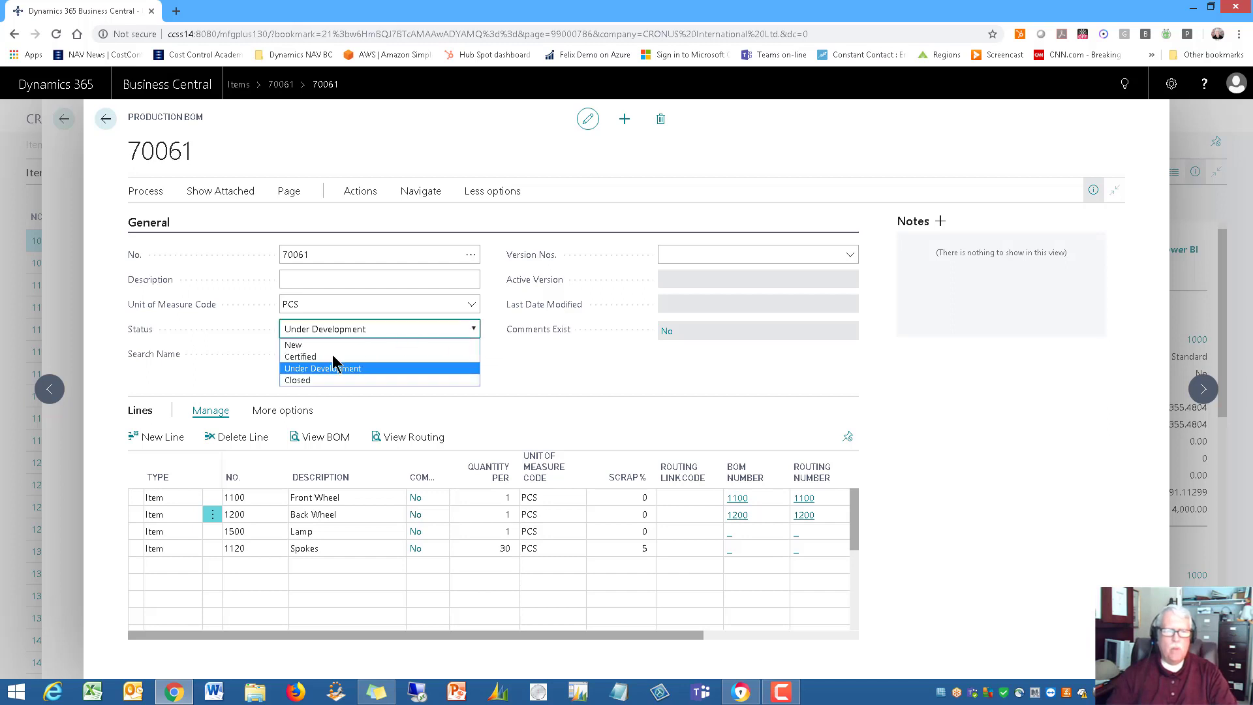
click(312, 357)
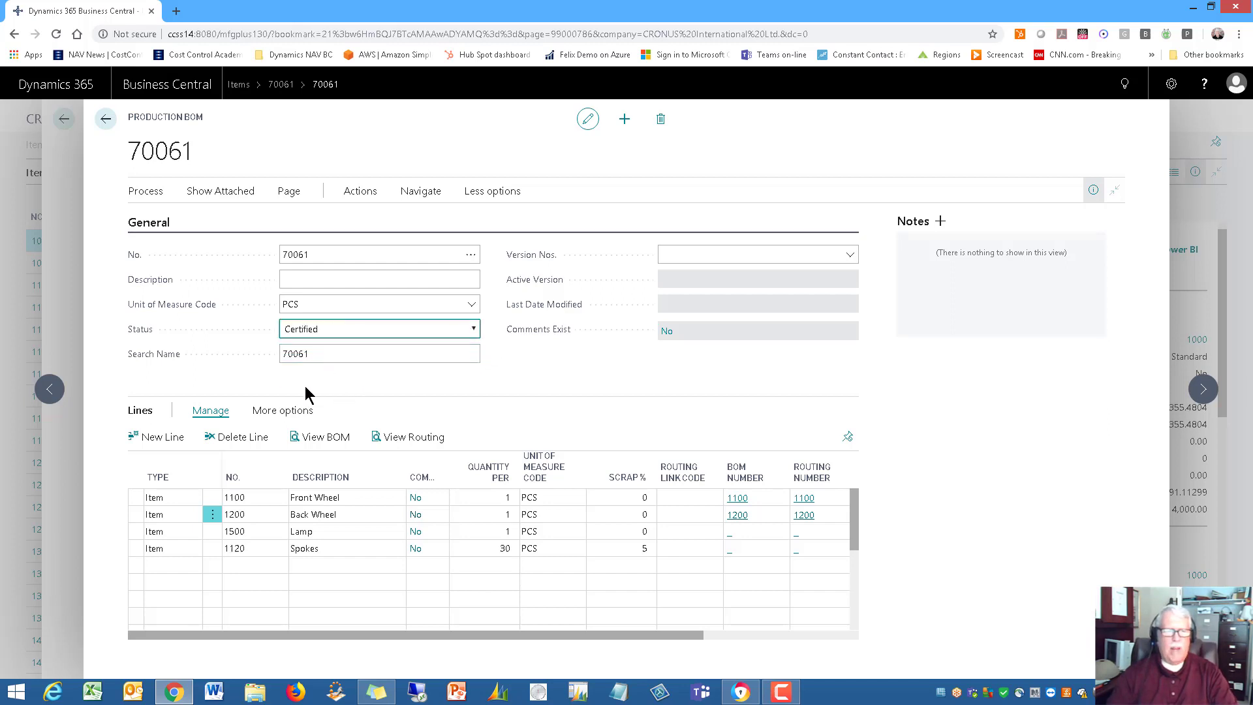
click(49, 390)
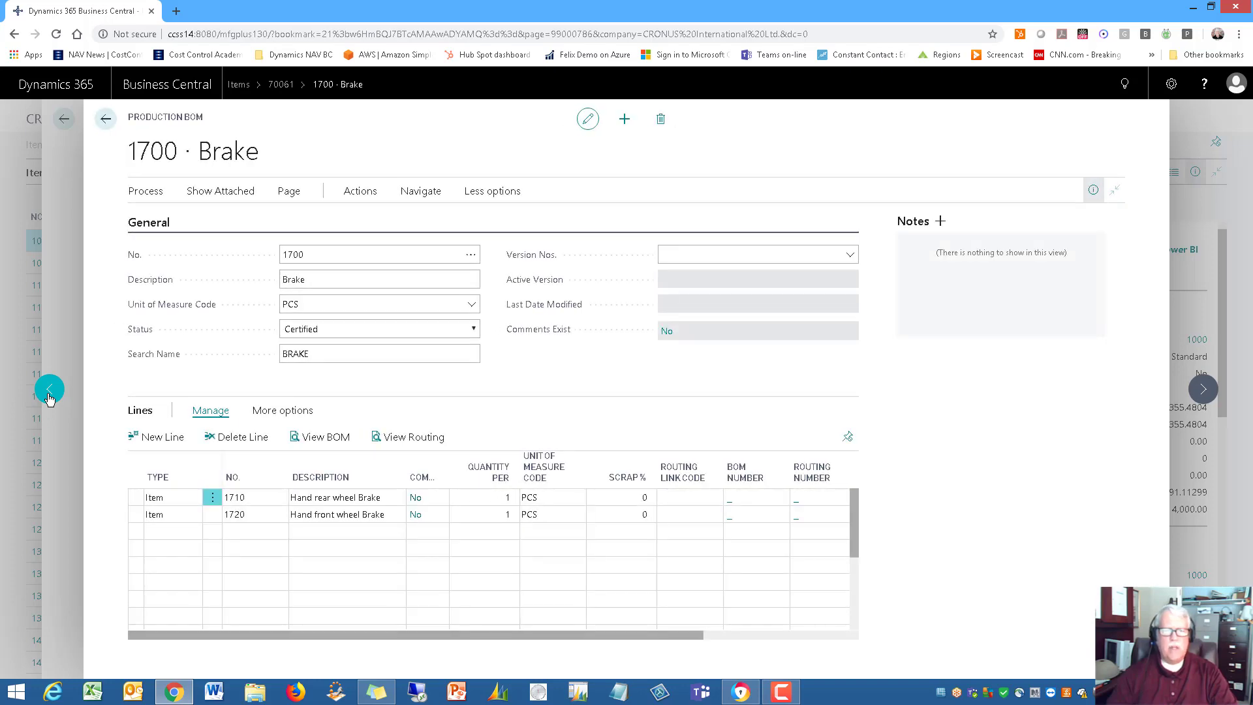
click(49, 395)
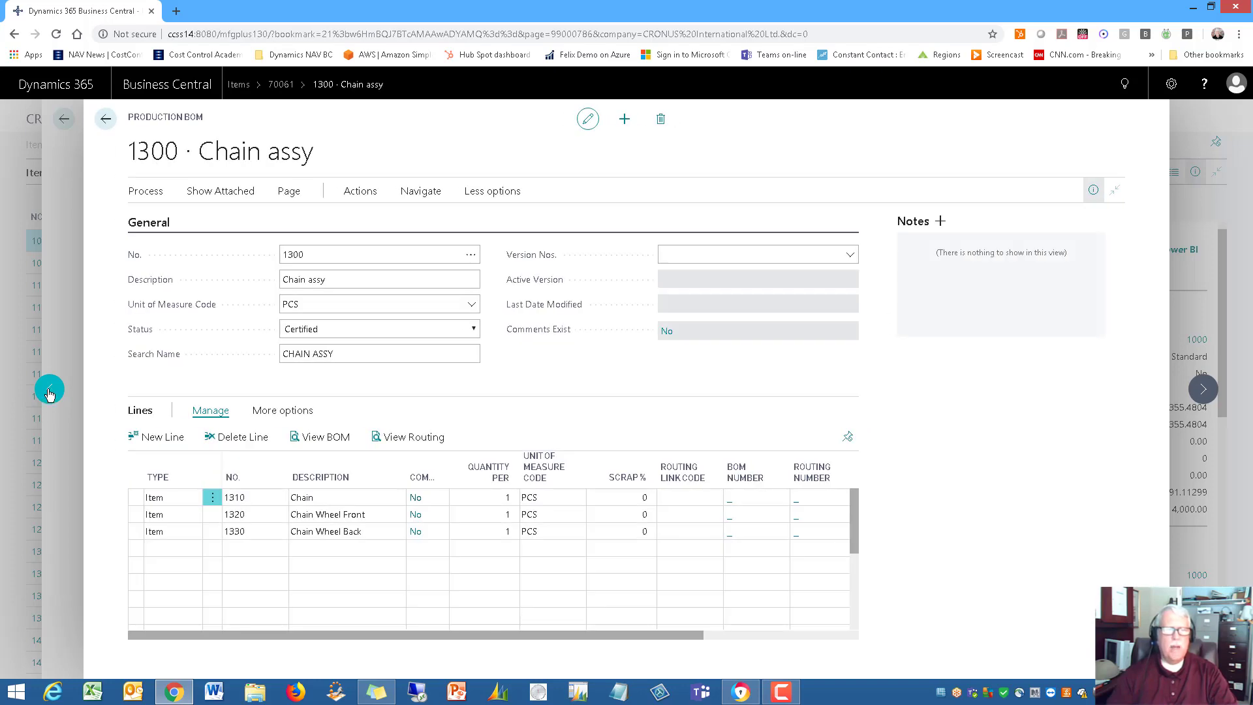
click(50, 393)
click(105, 119)
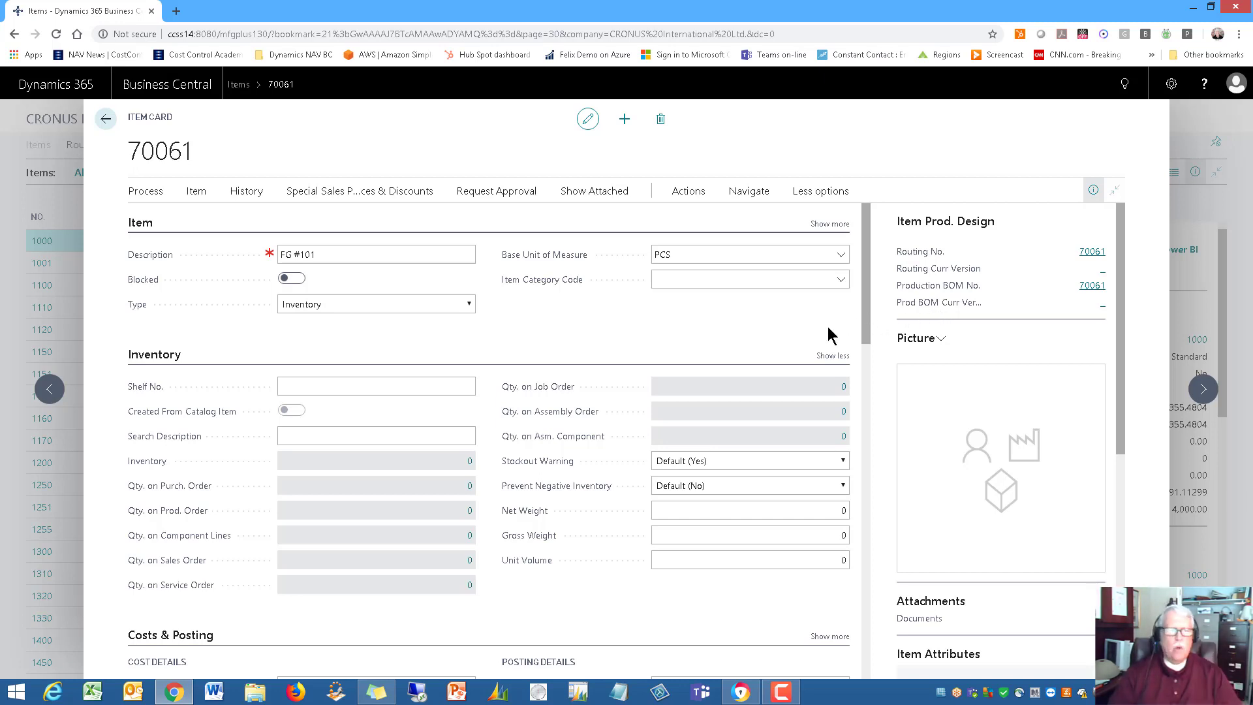
Step: Save 'FG #101' as item 70061's description and close the item card
click(364, 256)
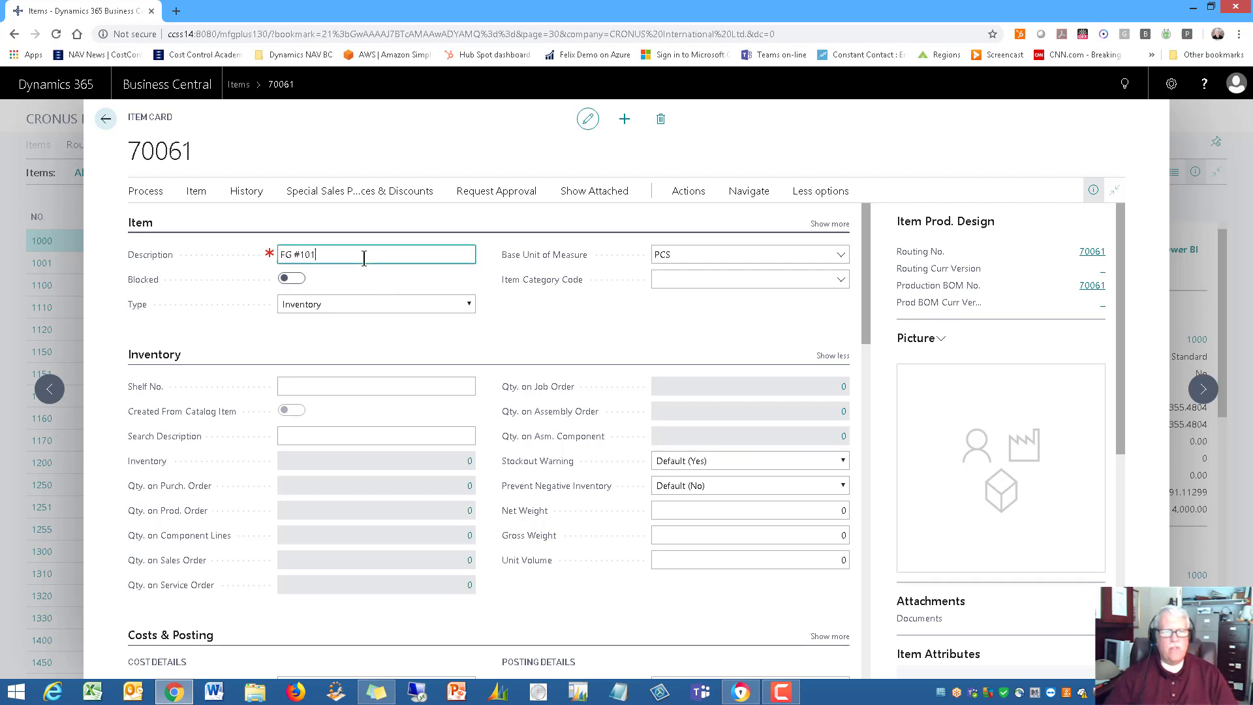
key(Tab)
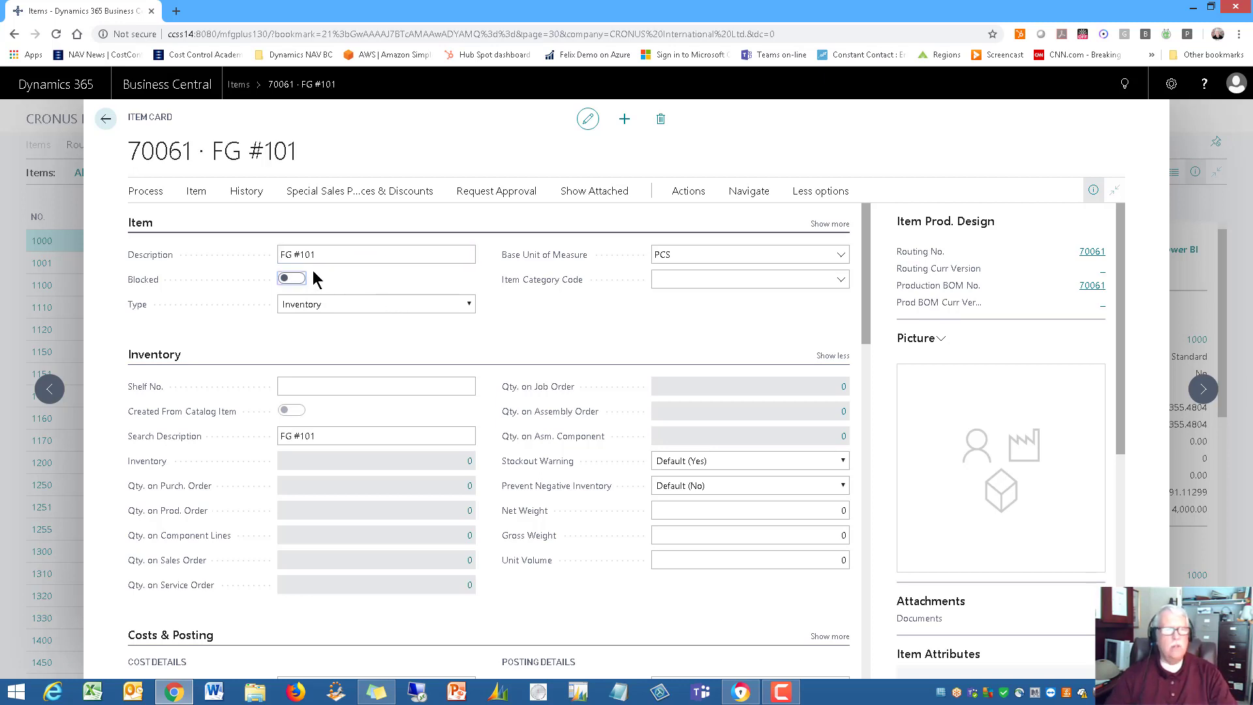
click(107, 122)
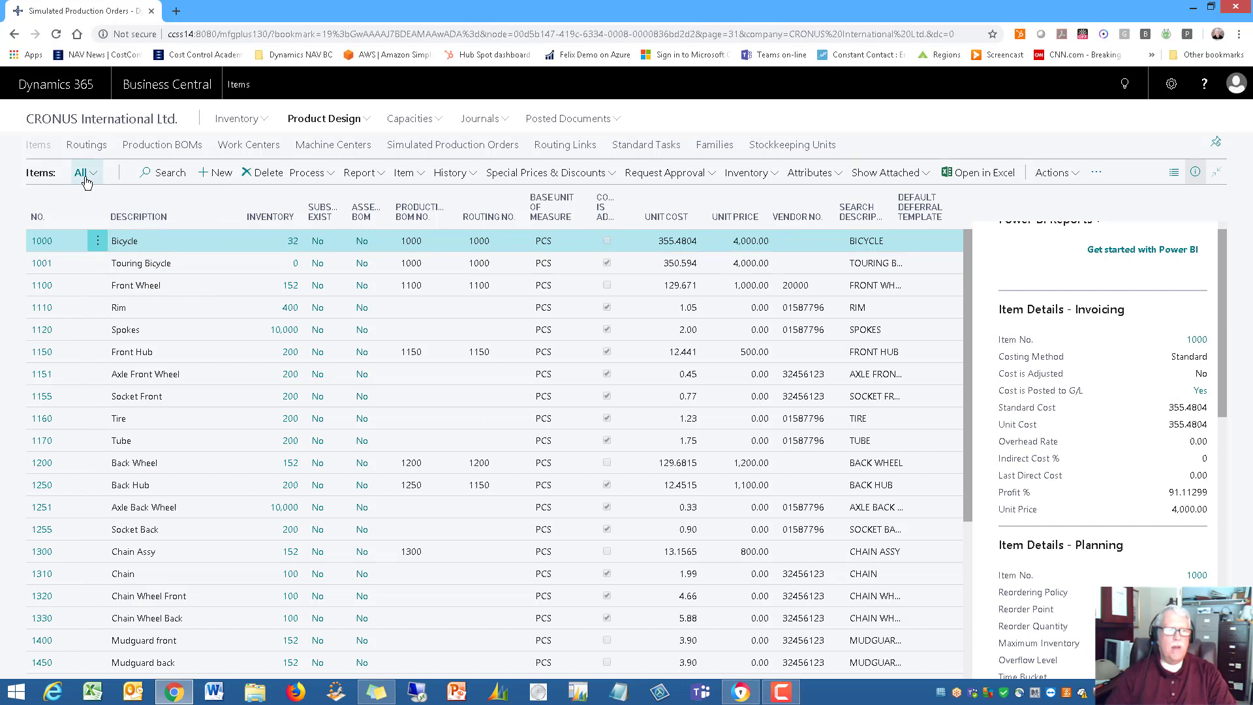
Step: Search the Items list for 'fg', then clear the search and scroll to 70061
click(160, 172)
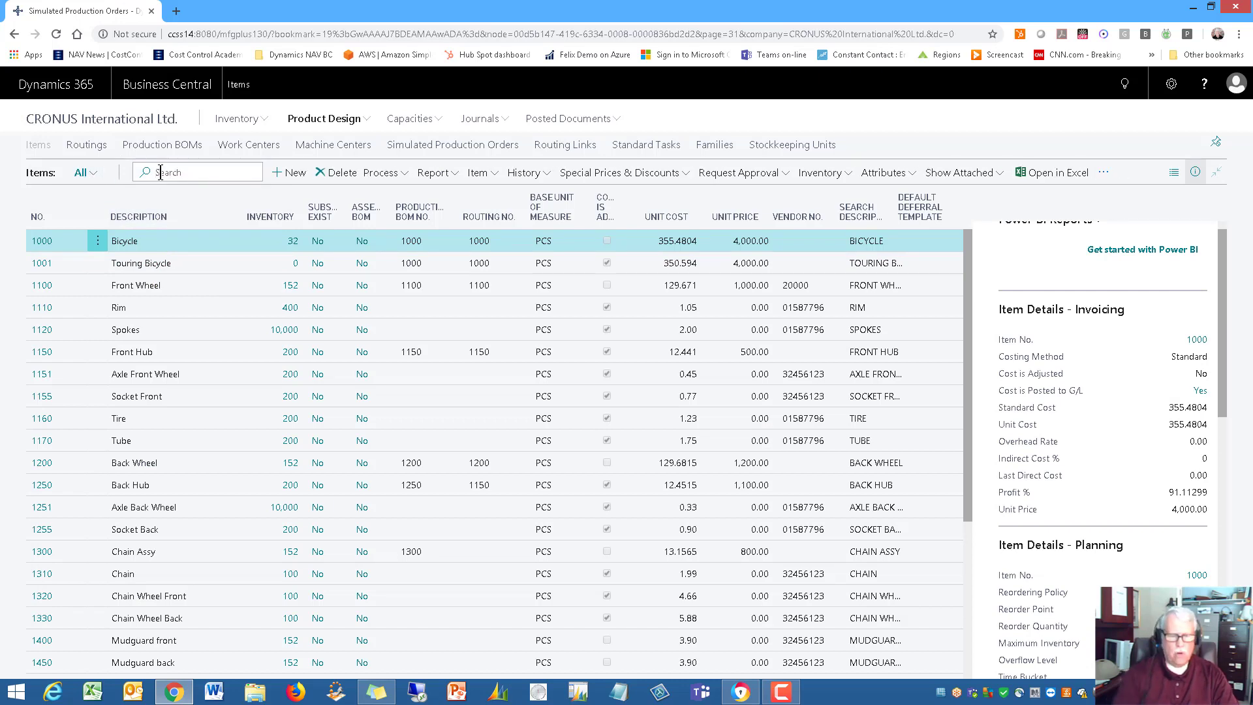
text(fg)
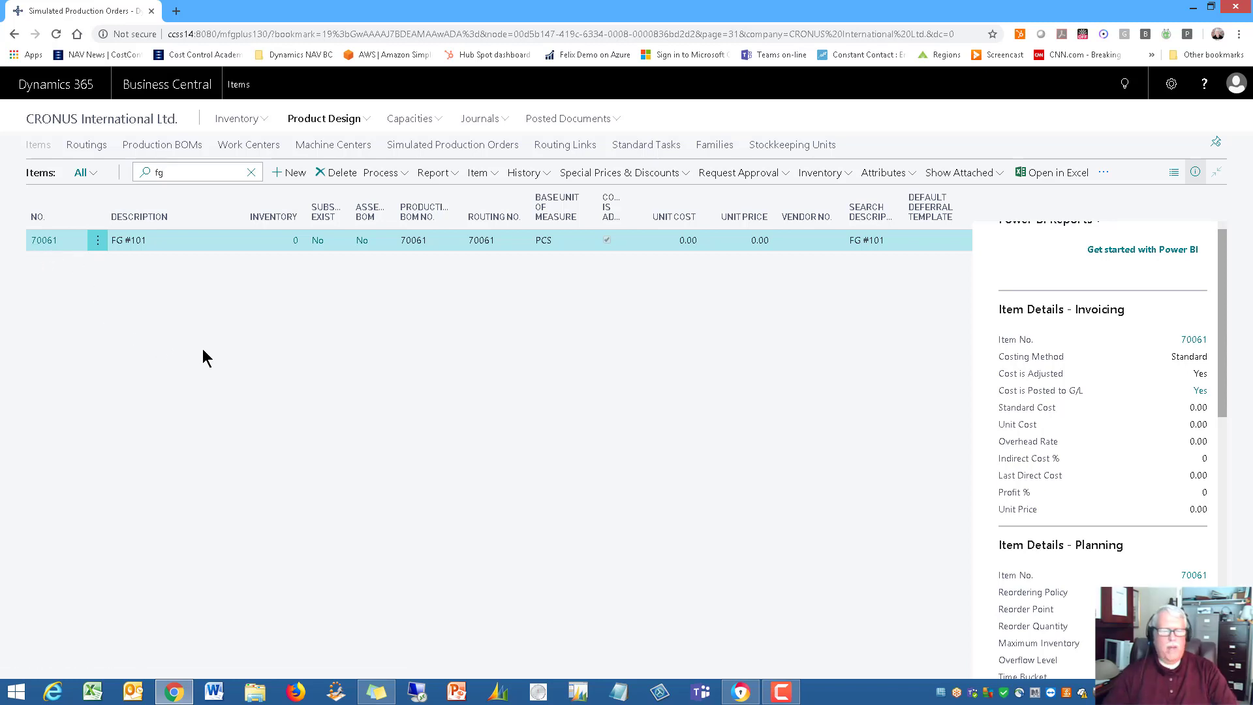
key(BackSpace)
key(BackSpace)
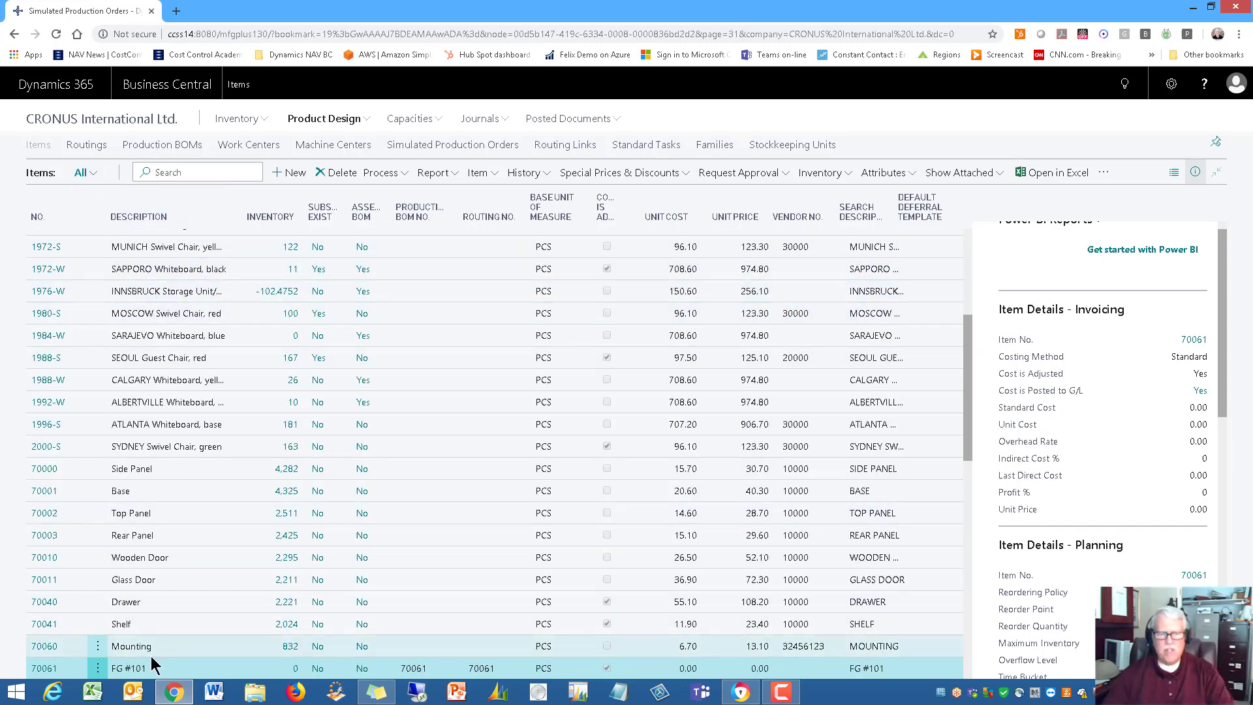
scroll(157, 653, down, 4)
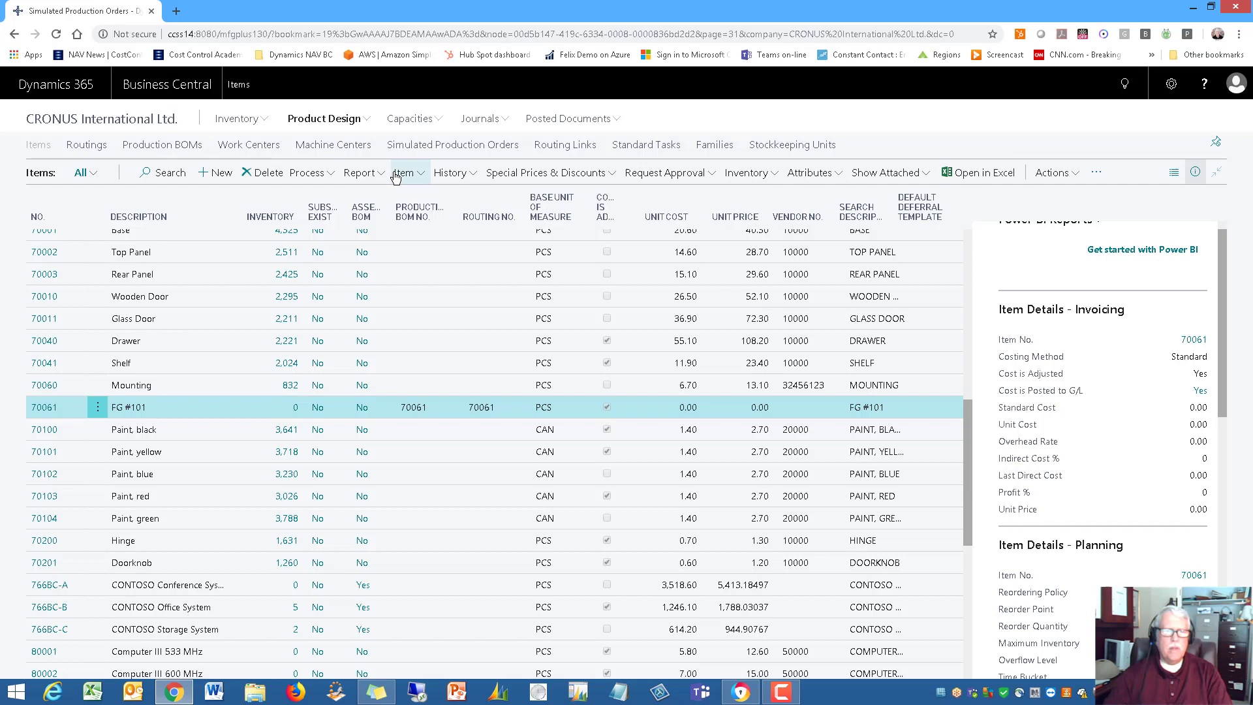
Step: In Multi-Lot Cost View for 70061, add minimum quantities 1, 10, 100 and 1,000
click(317, 175)
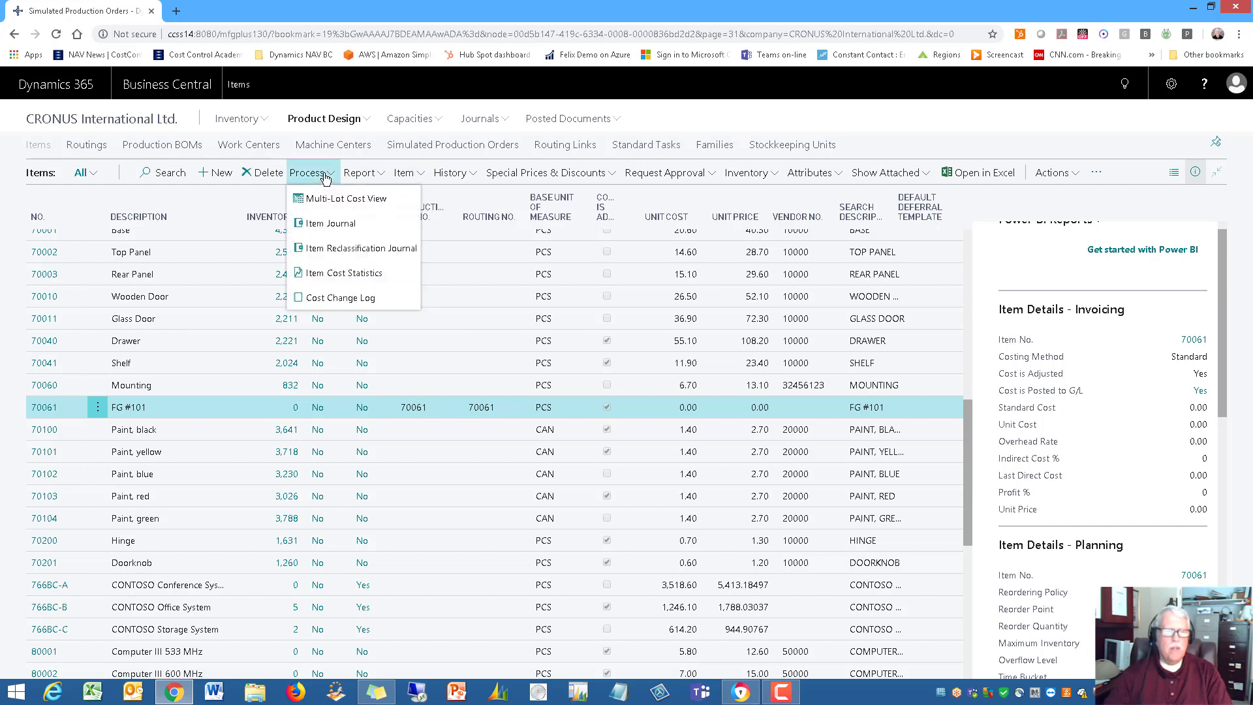
click(352, 209)
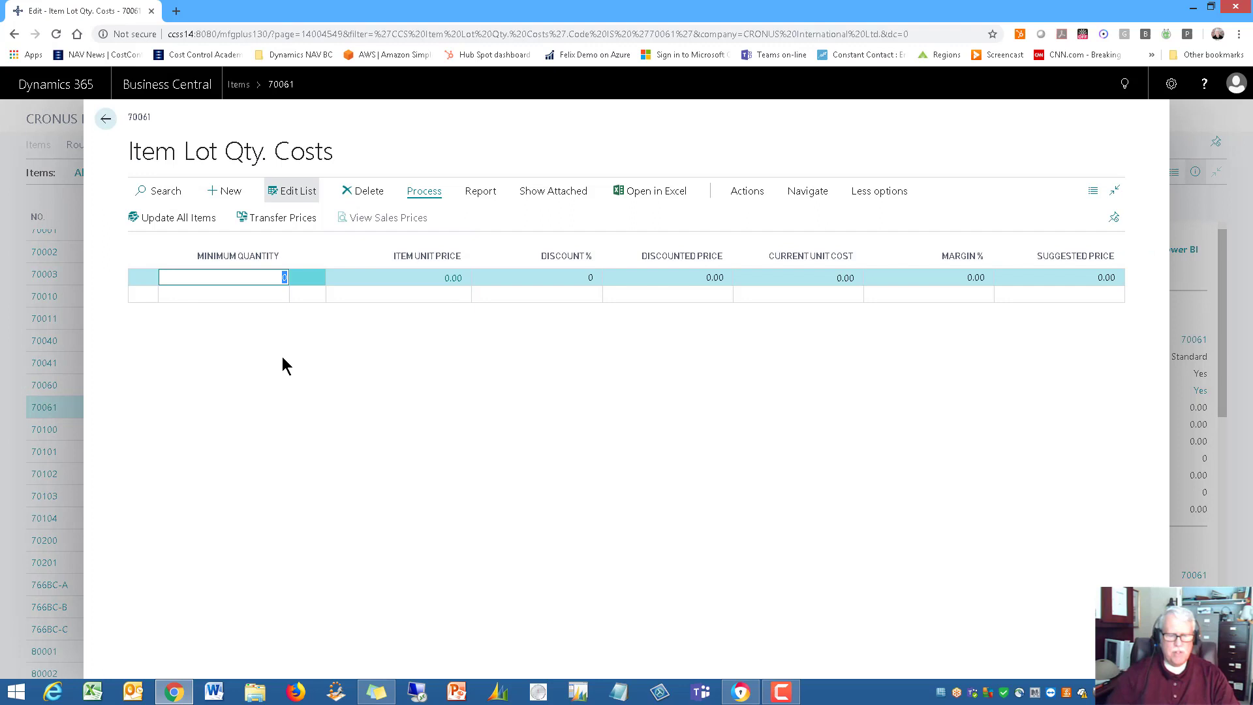
text(1)
key(Return)
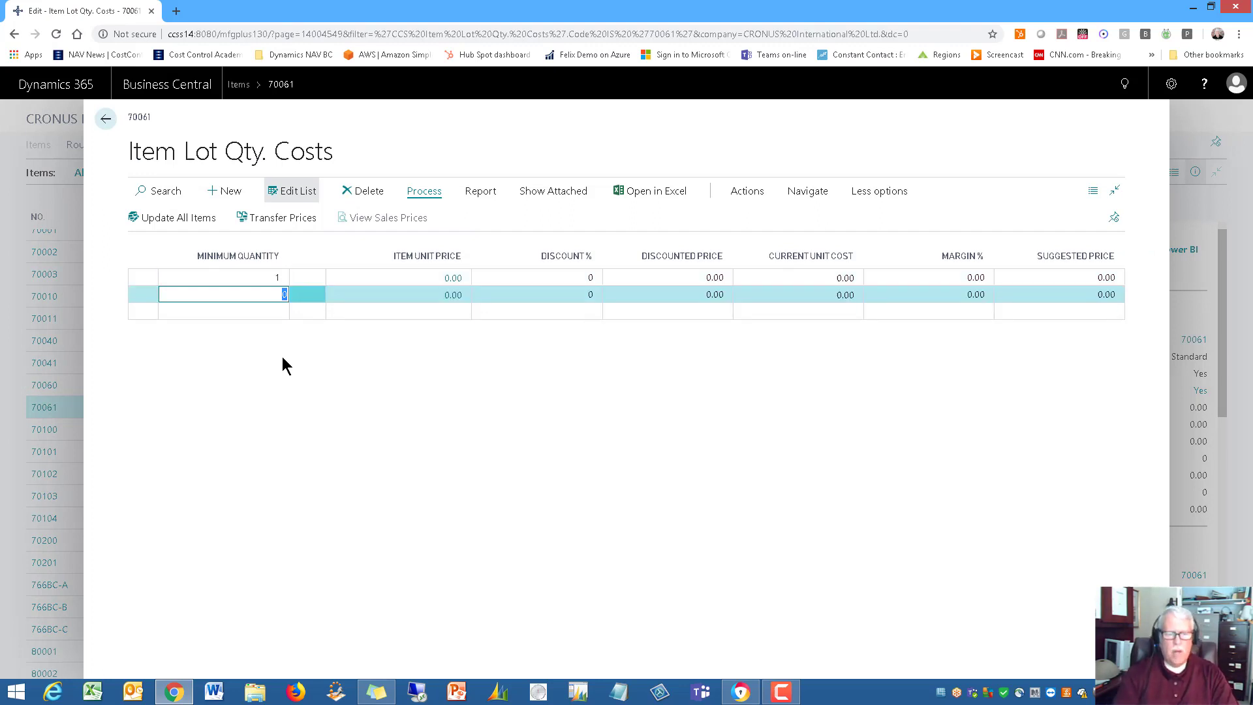
text(1-0)
key(BackSpace)
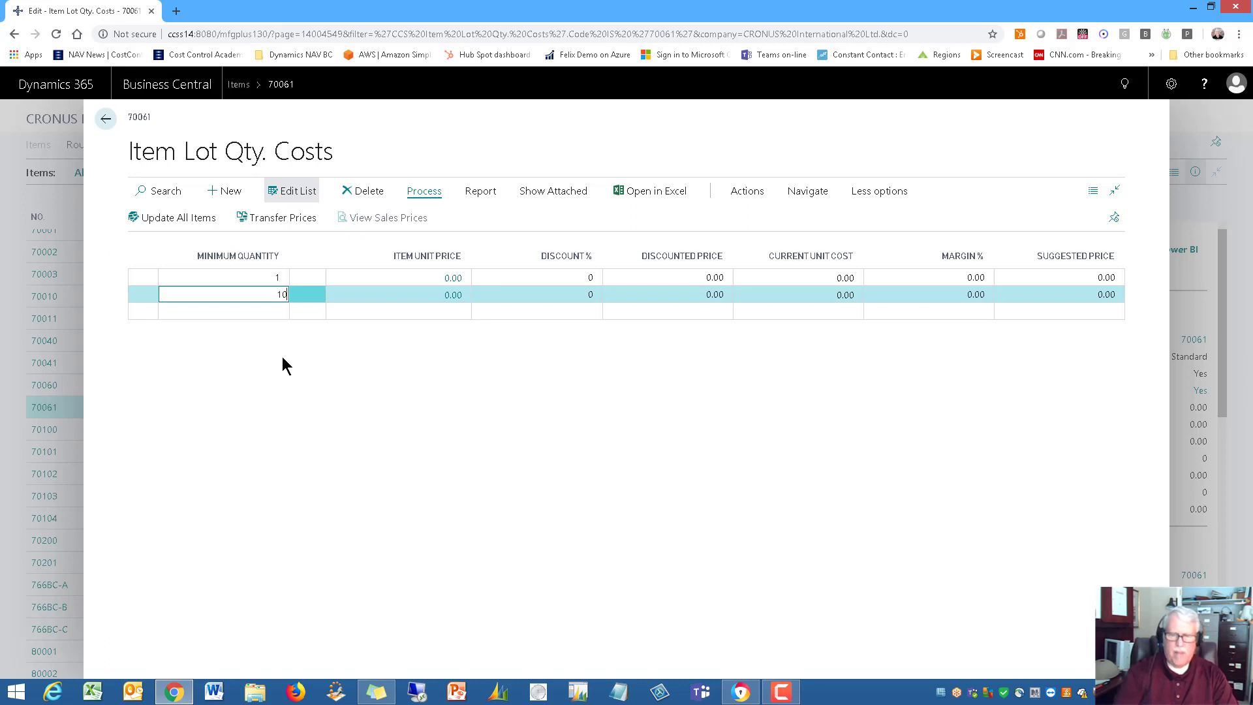
key(Tab)
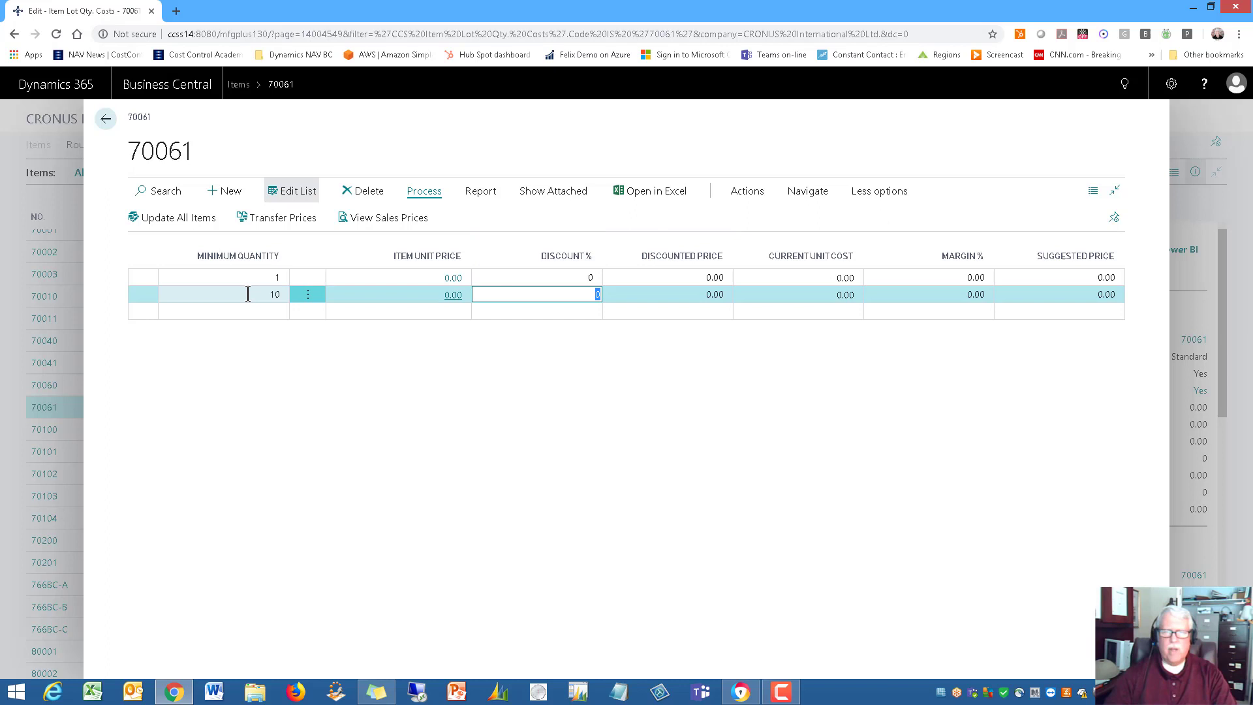
click(267, 311)
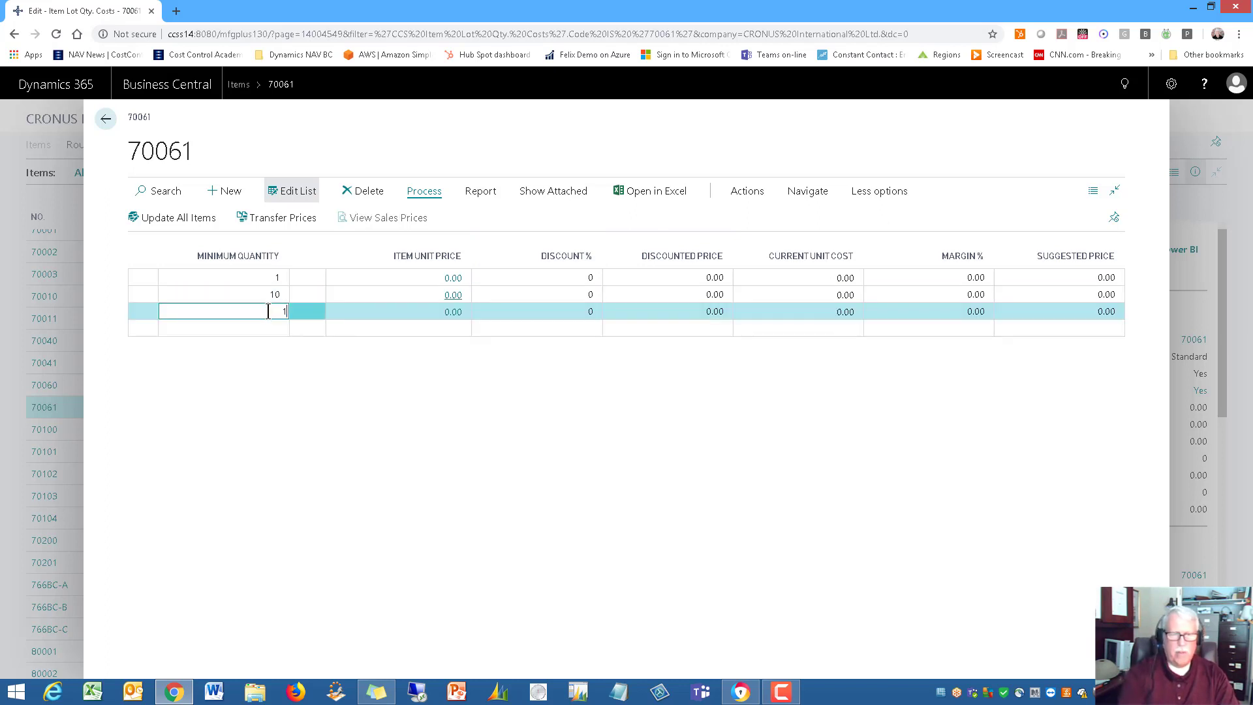
key(Tab)
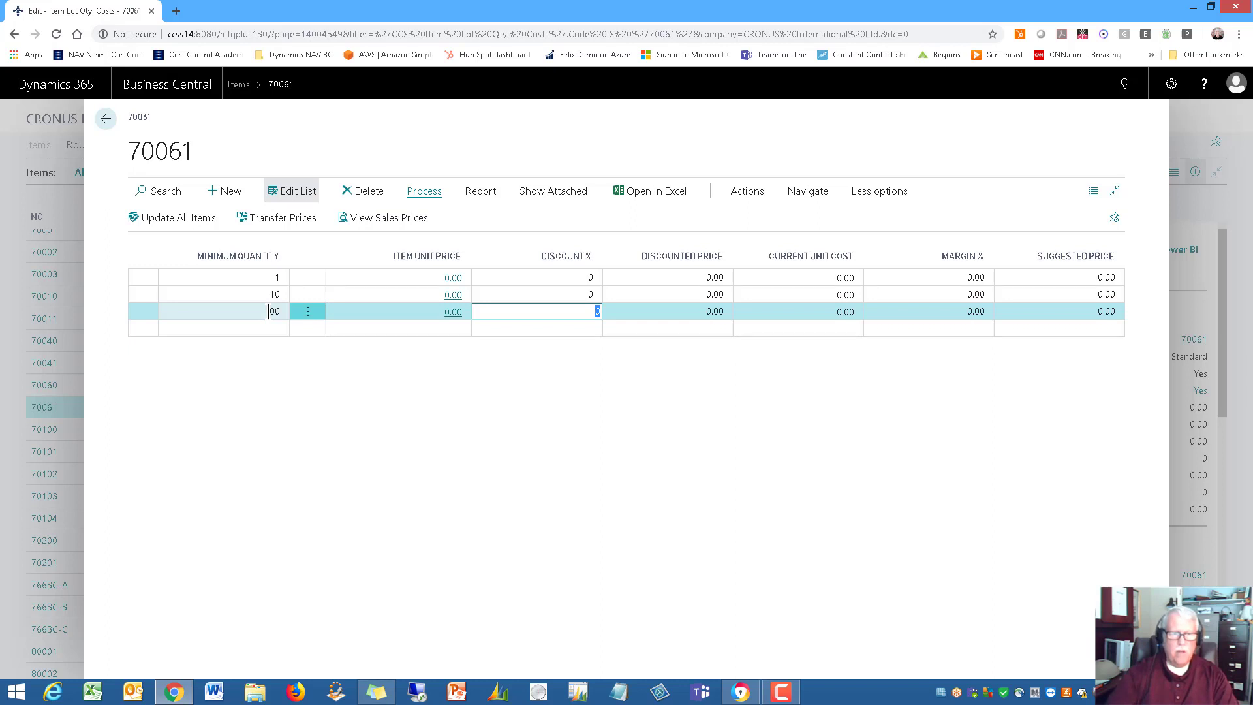
click(262, 330)
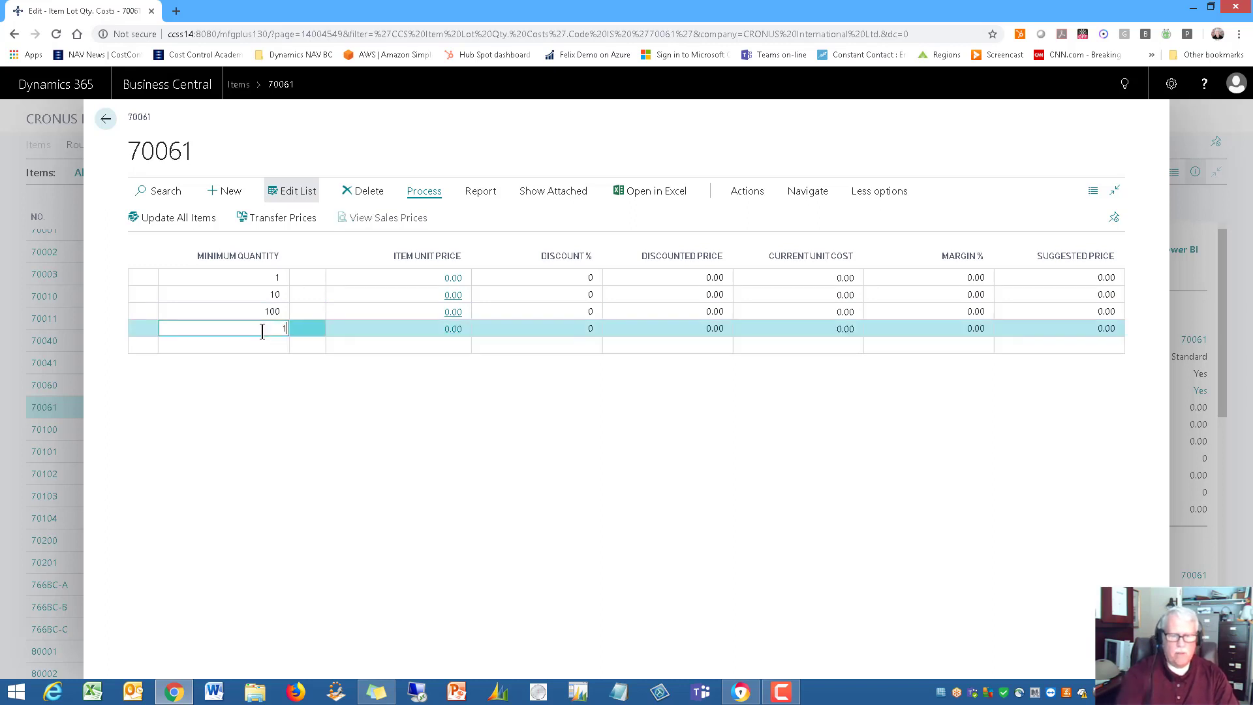
key(Tab)
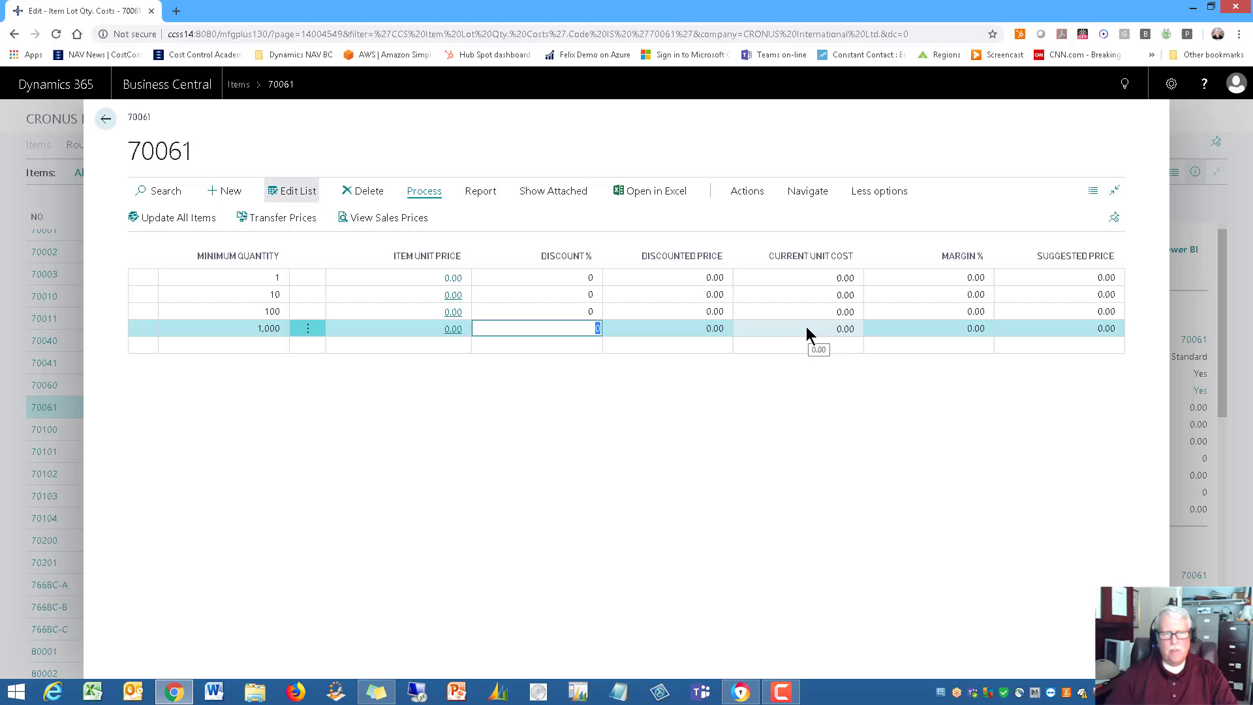
key(Escape)
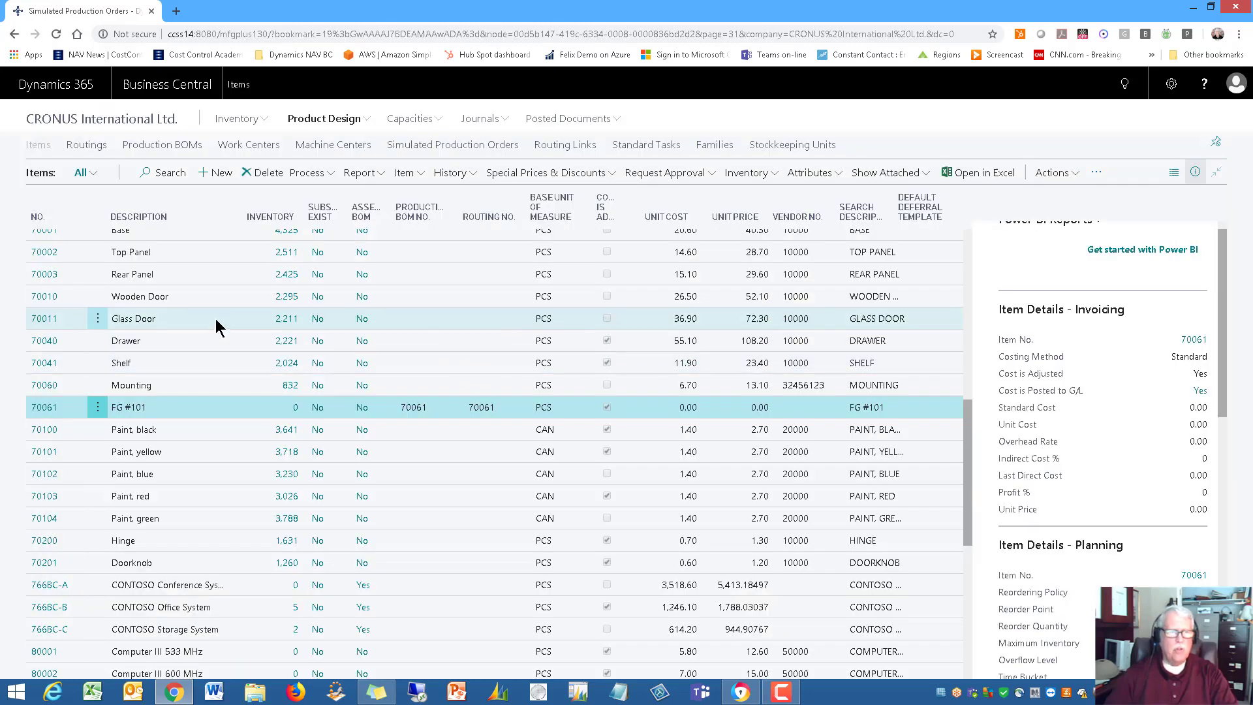
Step: Select Bicycle item 1000 and open its Item Lot Qty. Costs page
scroll(219, 329, up, 15)
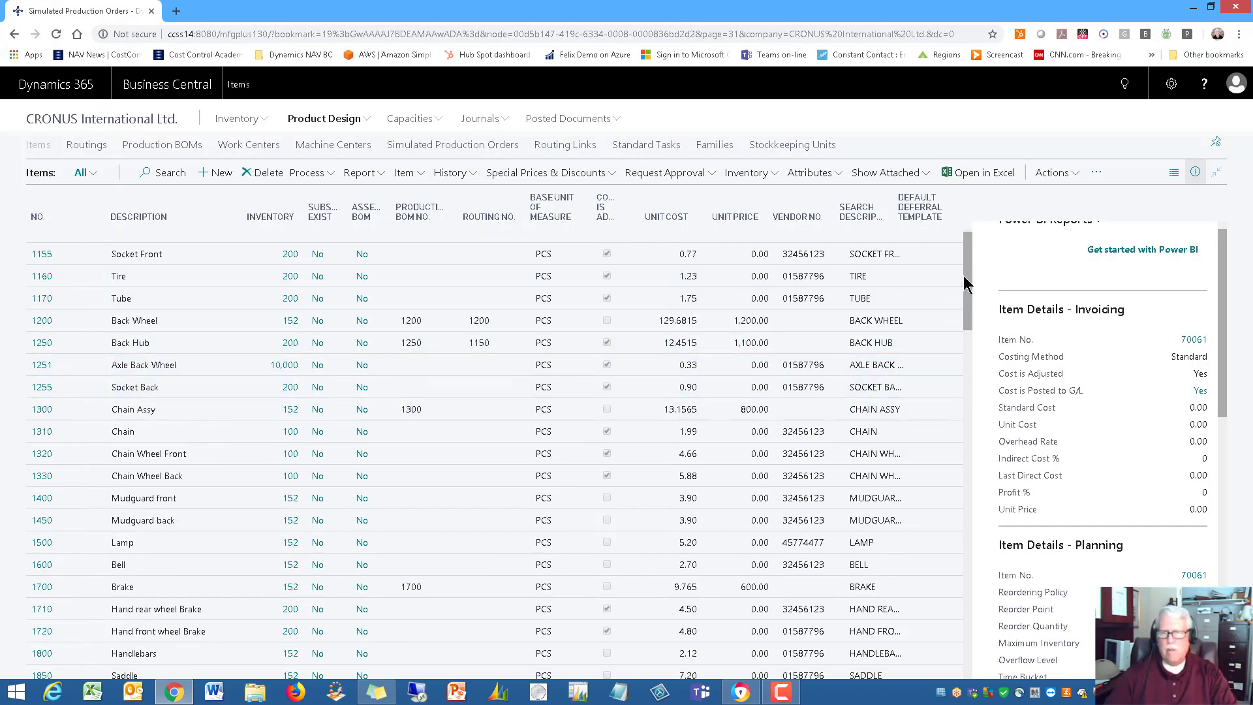
click(158, 172)
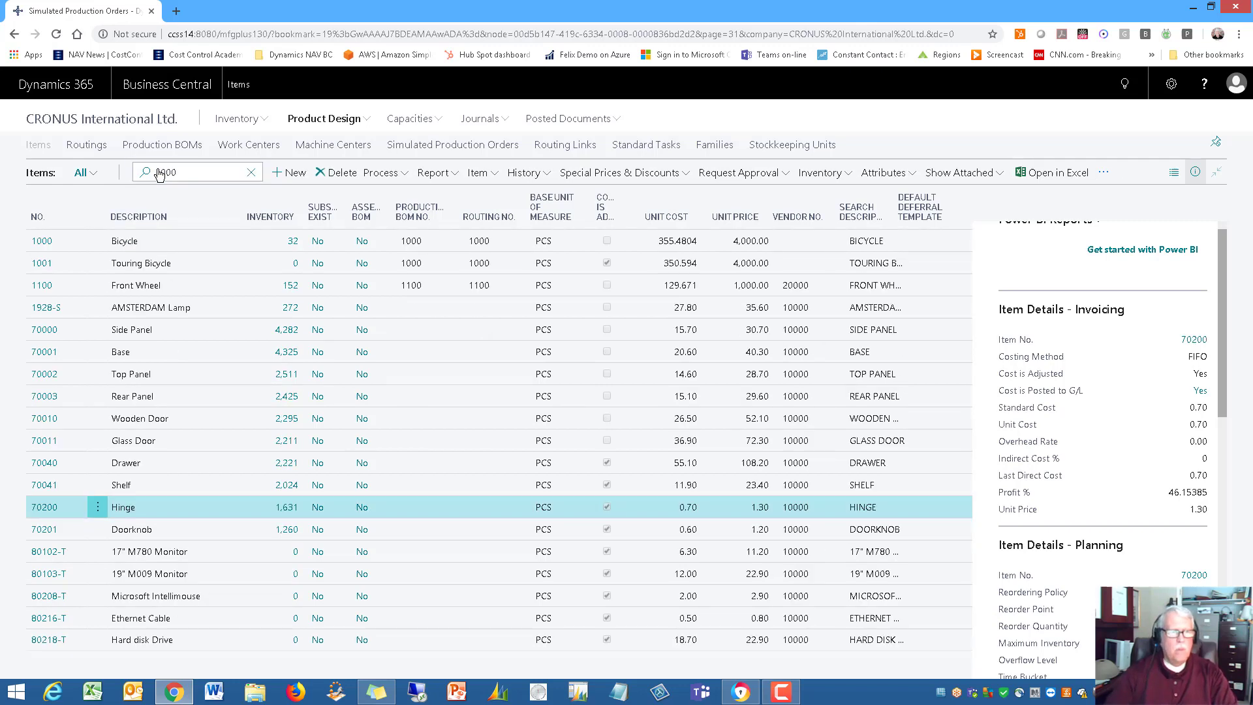
click(176, 239)
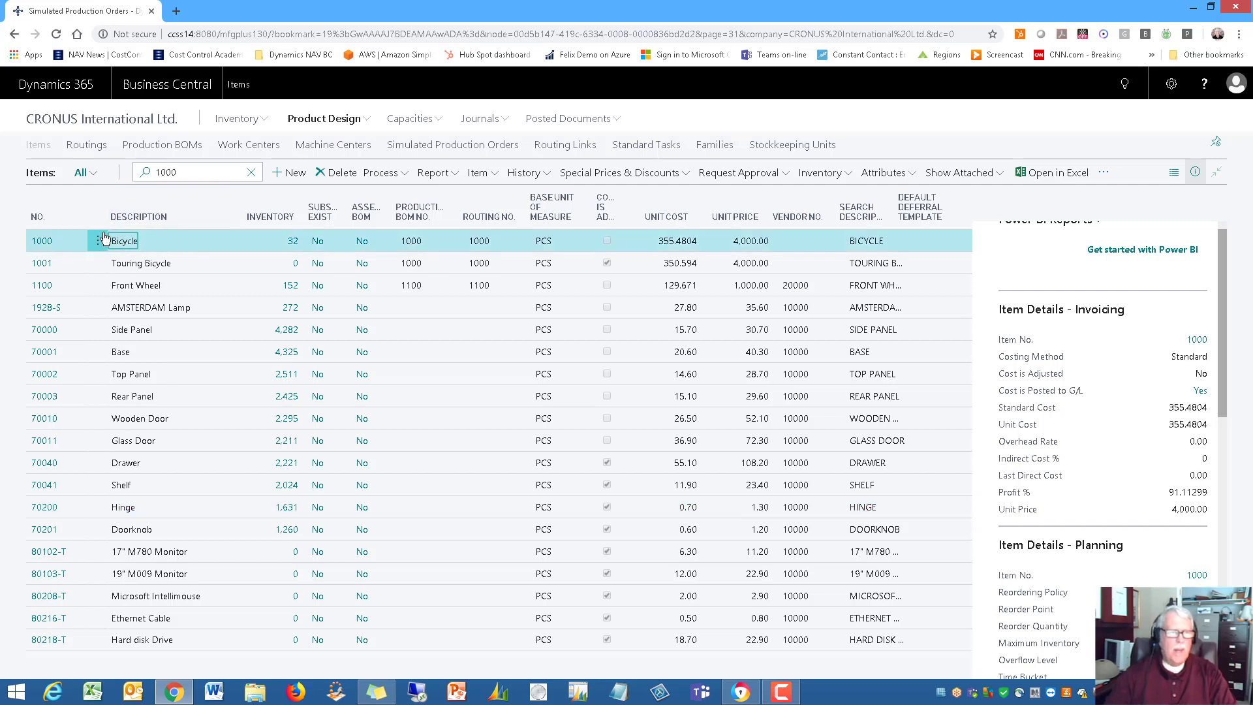
click(380, 172)
click(397, 202)
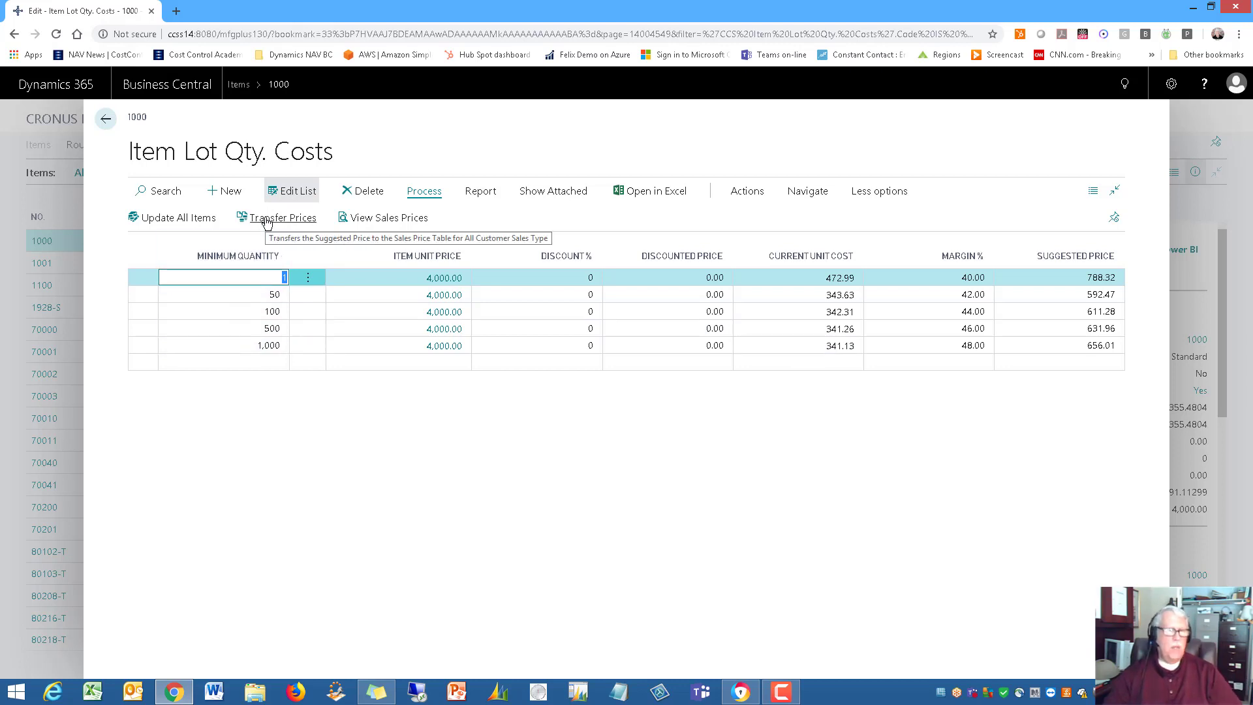
Step: Check the Bicycle 1000 sales prices per minimum quantity, then go back twice to Items
click(388, 219)
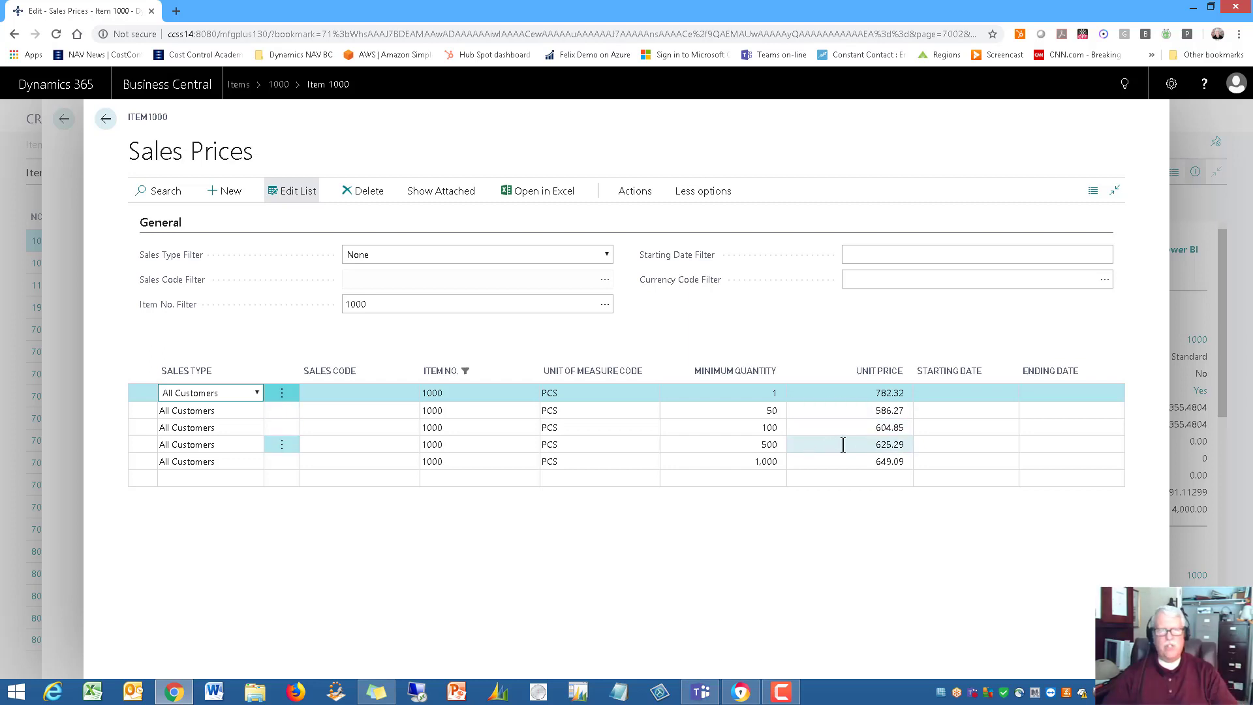
click(107, 120)
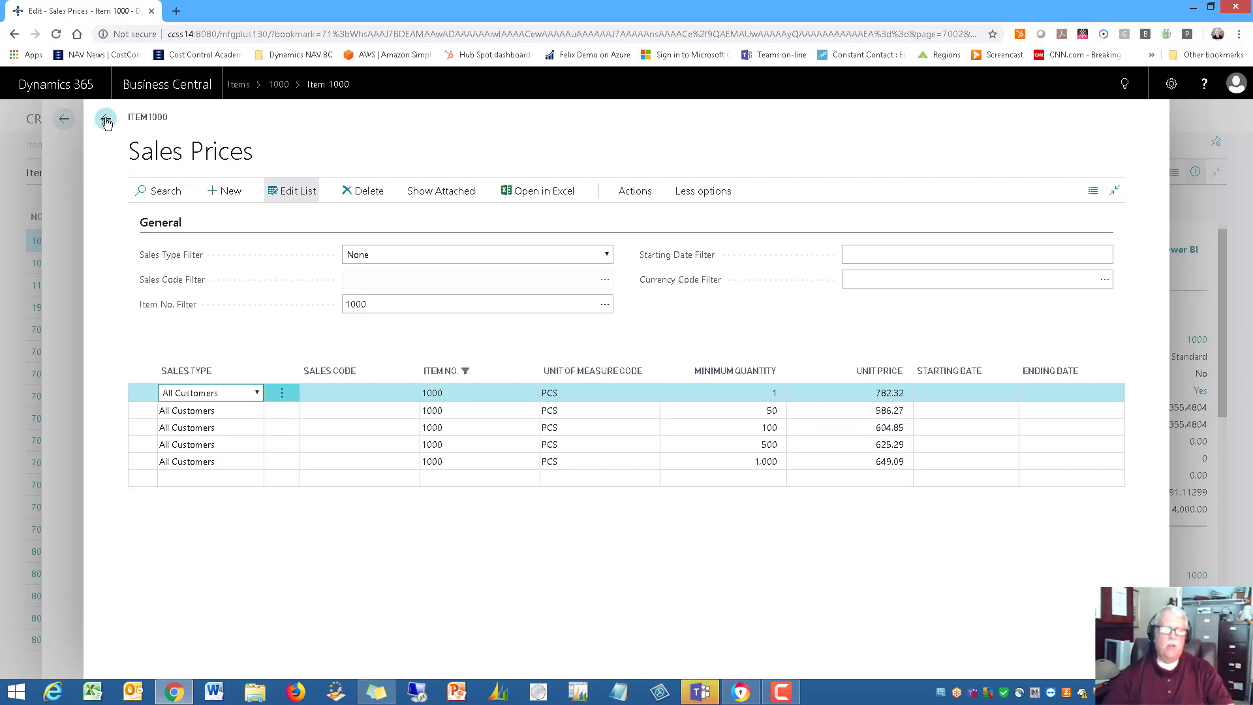
click(106, 121)
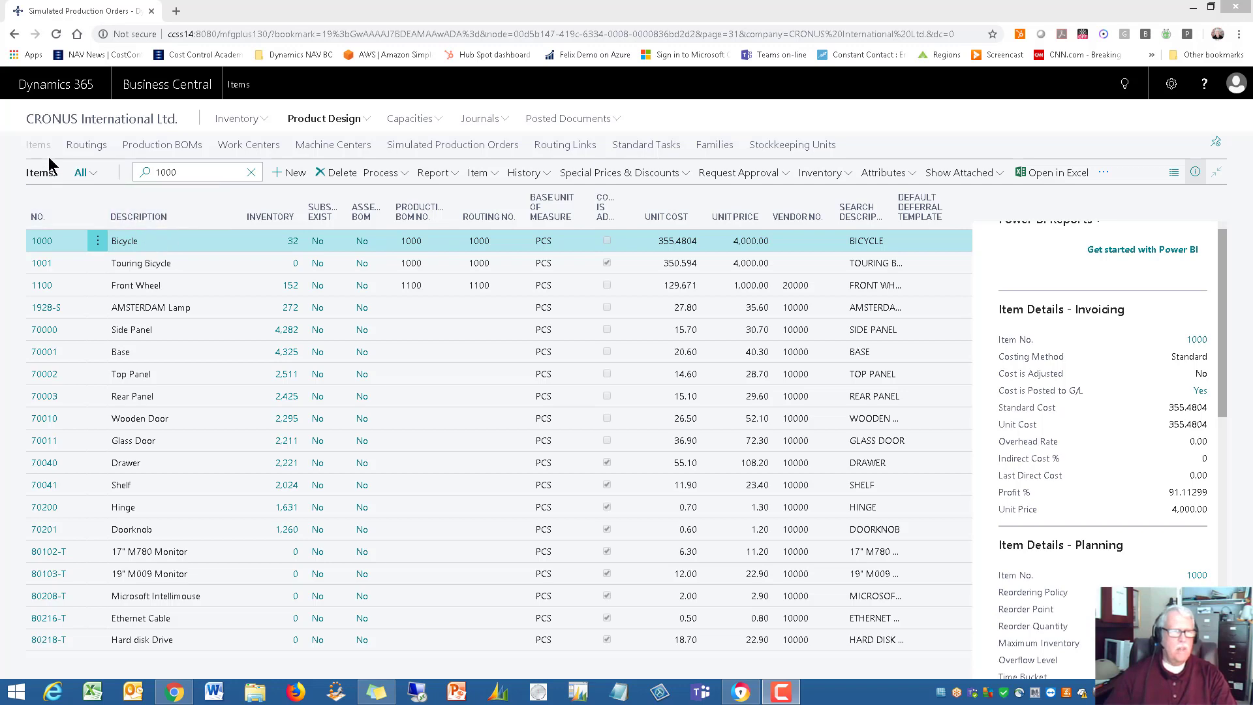
Step: From the Role Center's Simulated tile, create a new simulated production order
click(102, 124)
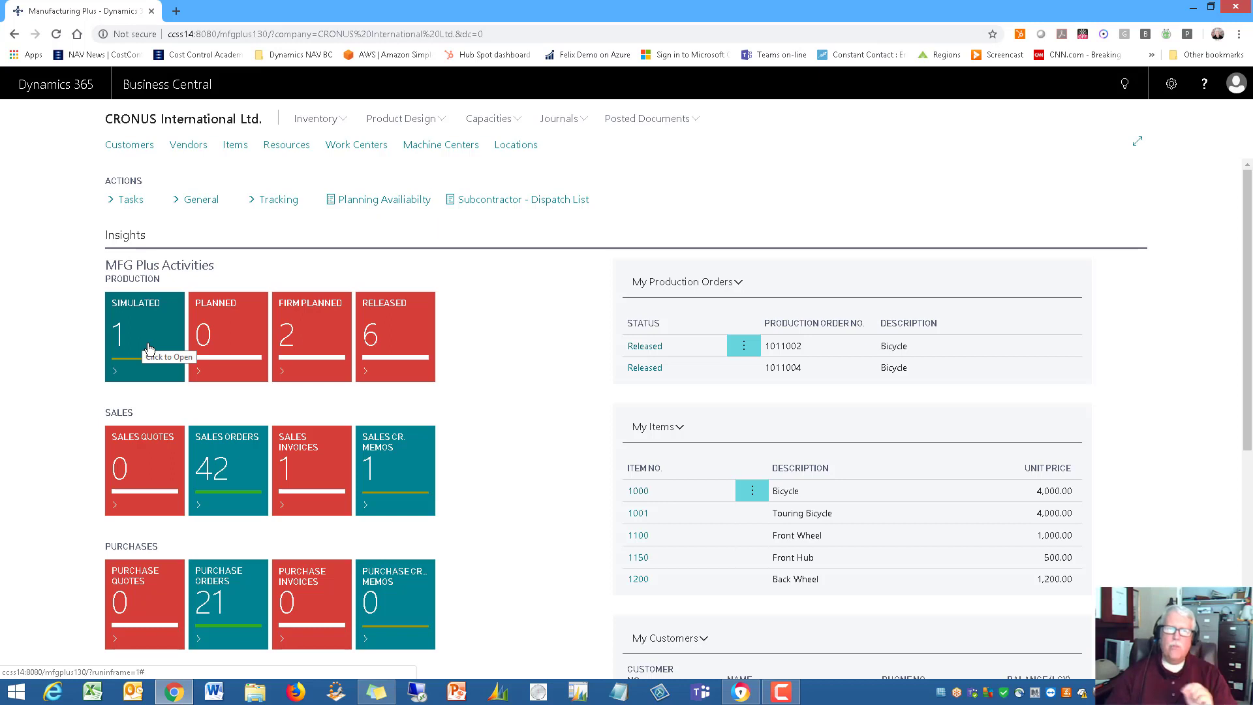
click(148, 349)
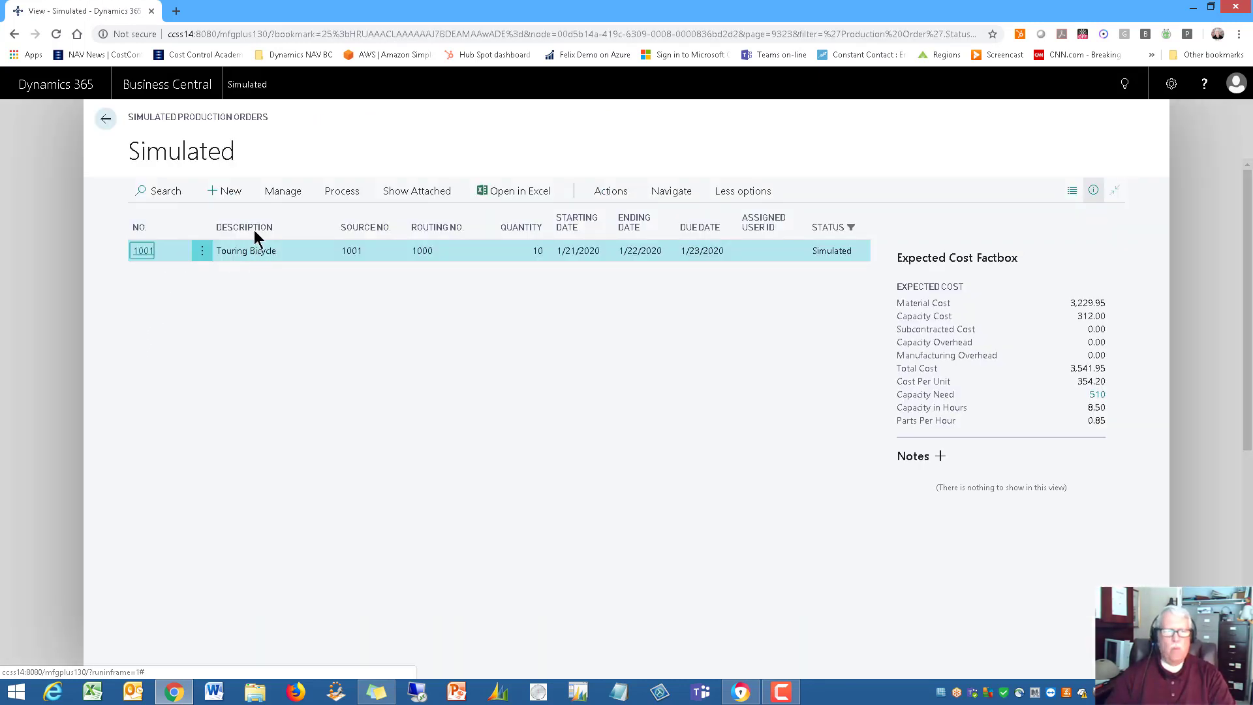
click(226, 192)
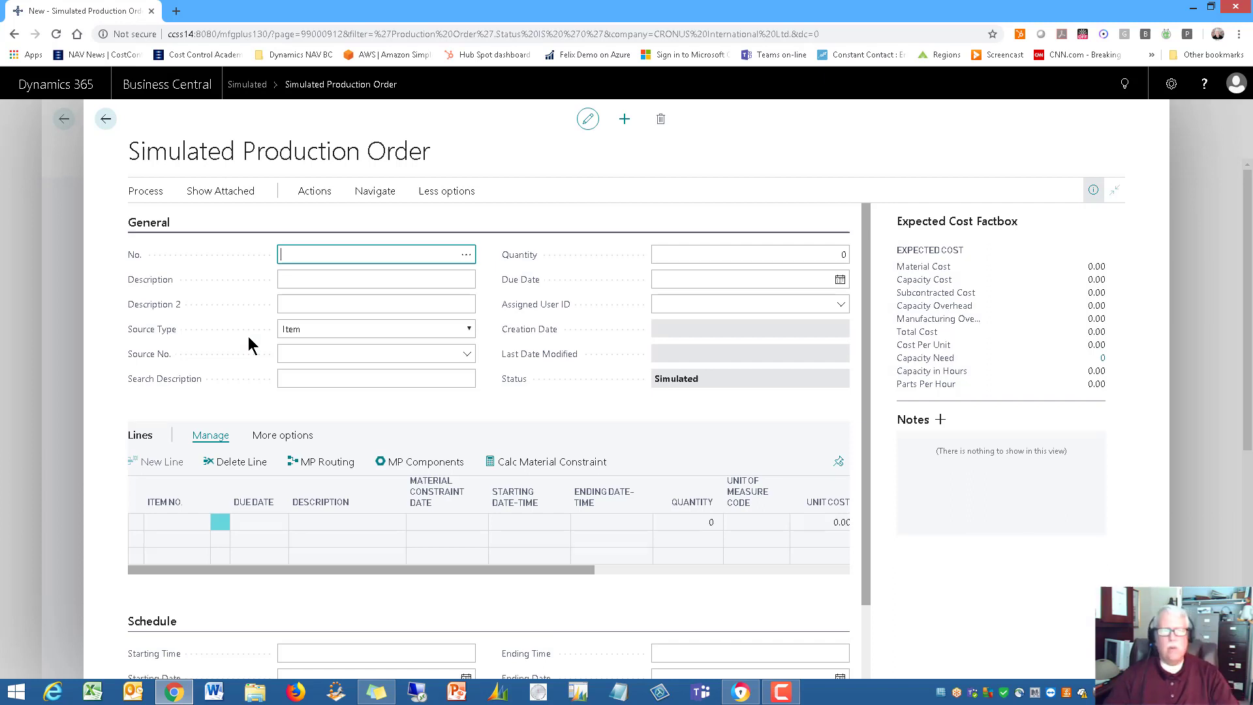
Step: Fill order 1002 with source item 70061 FG #101 and quantity 100
key(Tab)
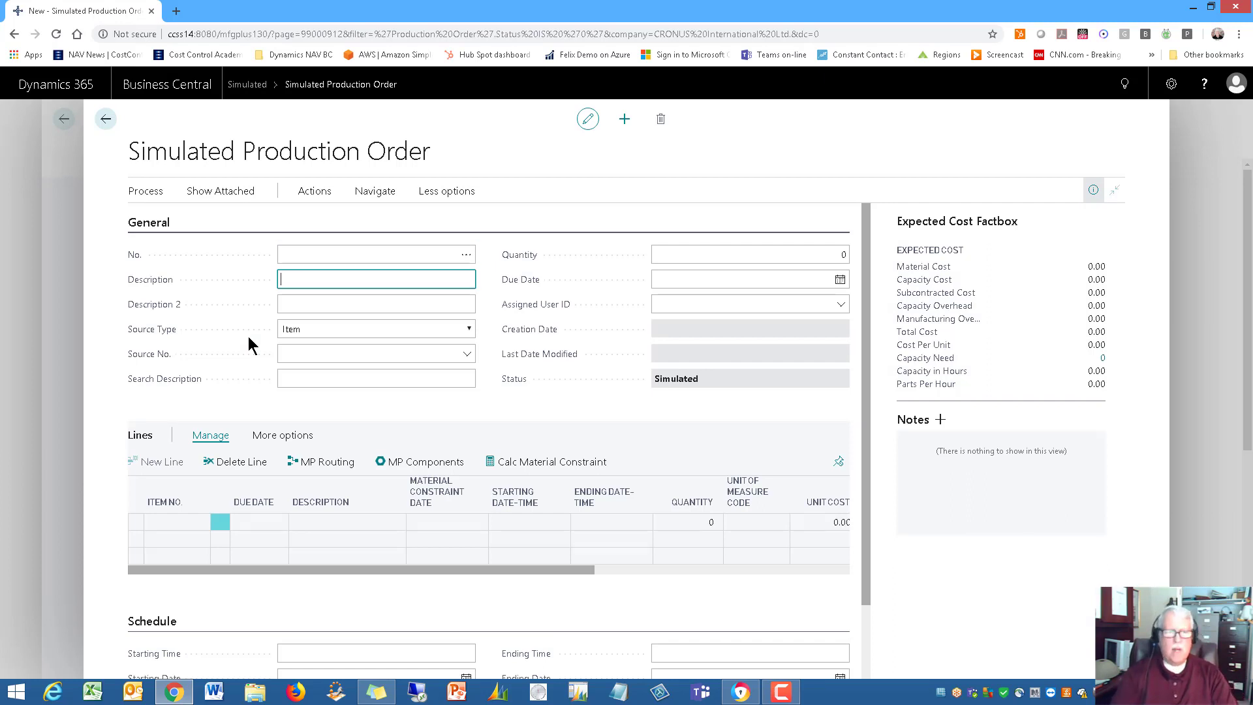
click(302, 353)
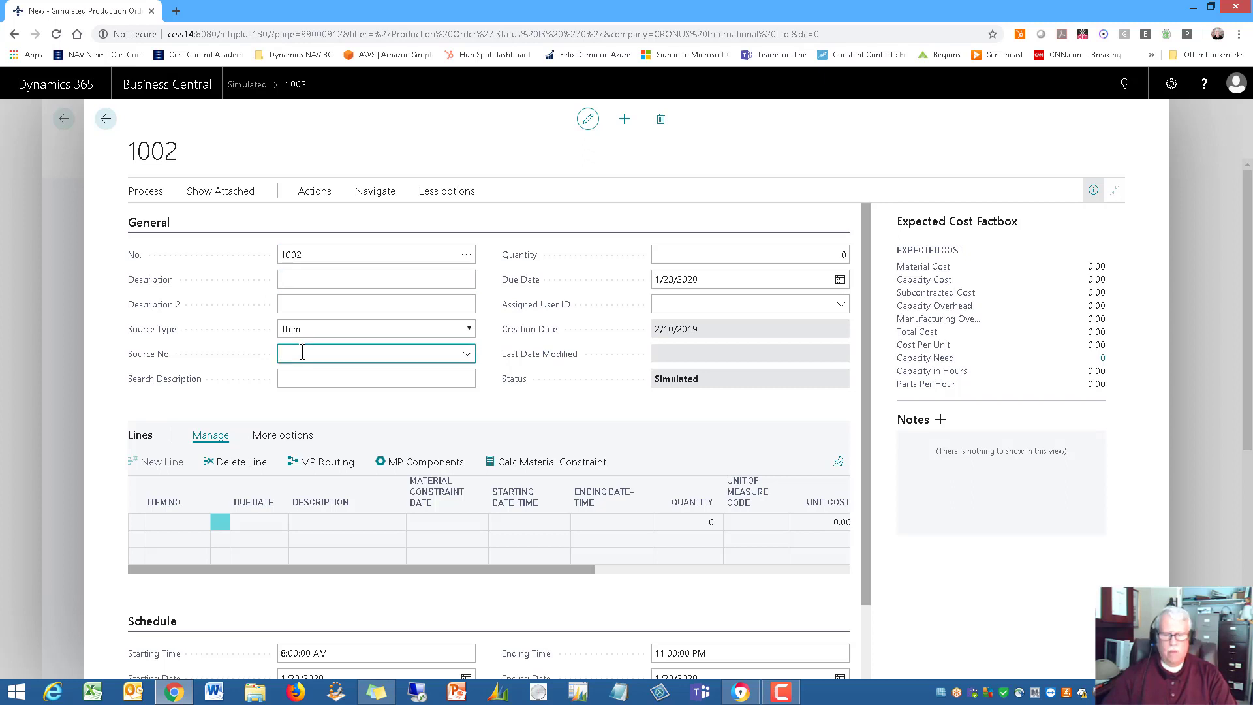
text(70)
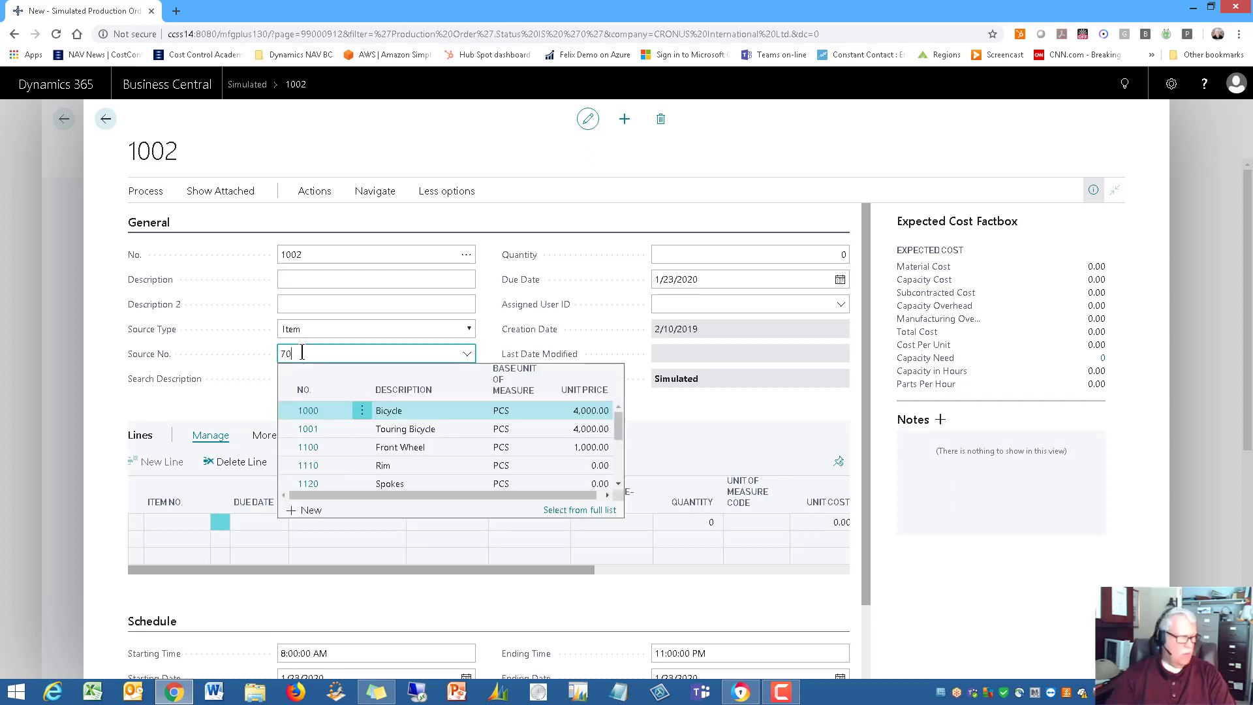
text(0)
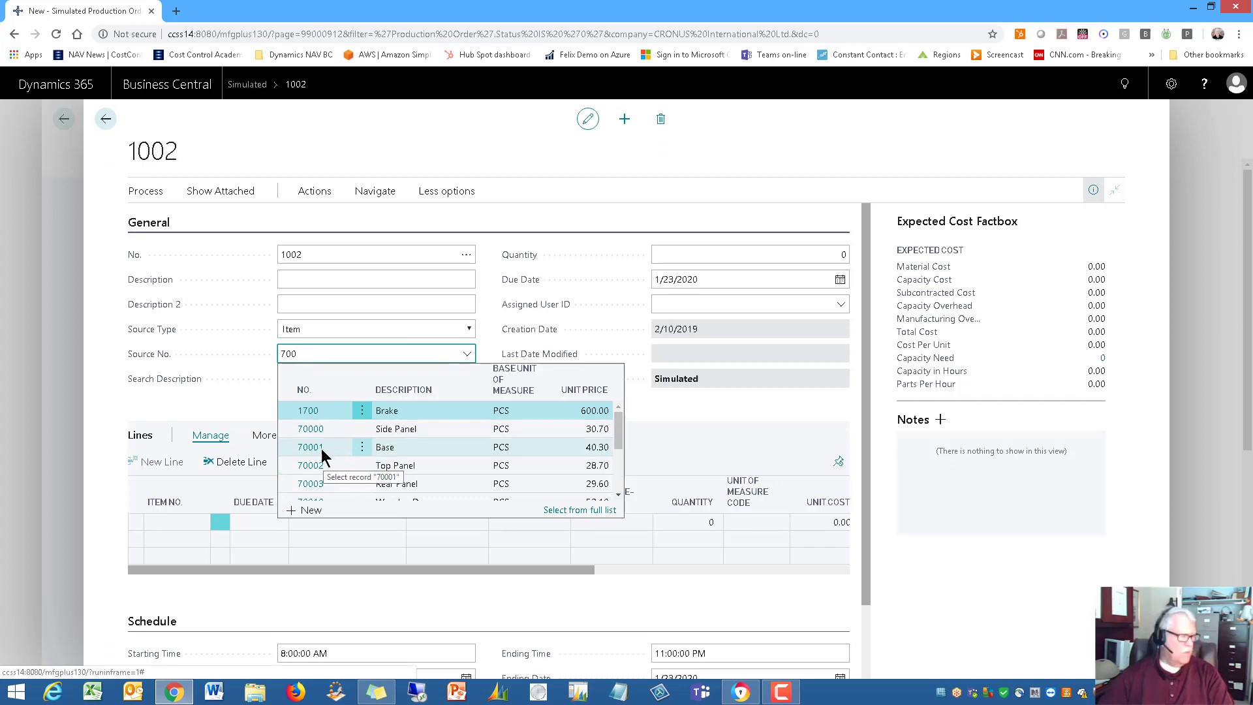
text(61)
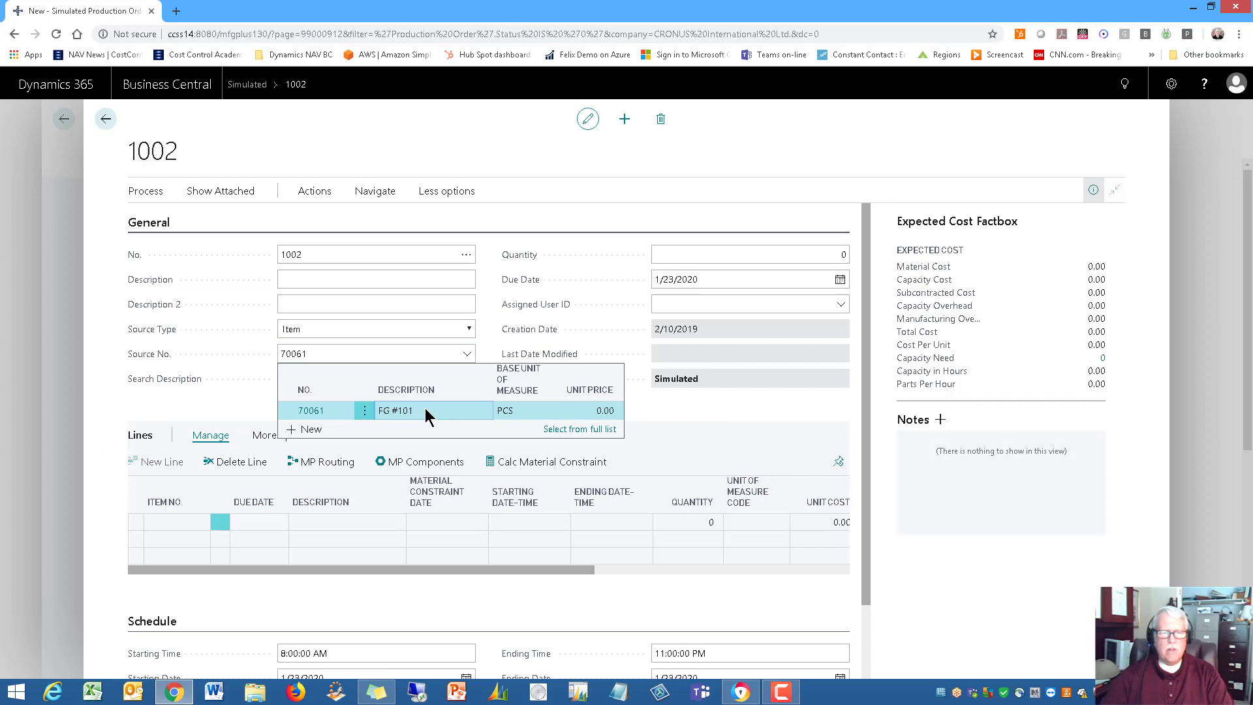
key(Tab)
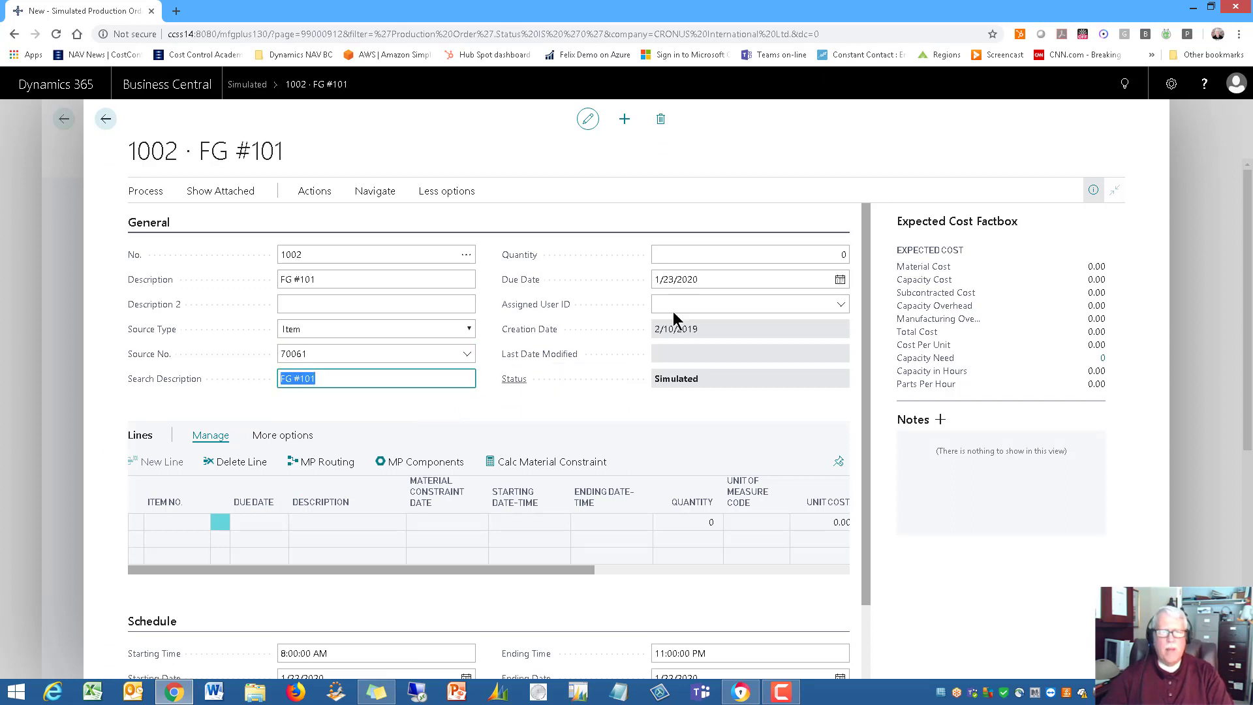
click(745, 255)
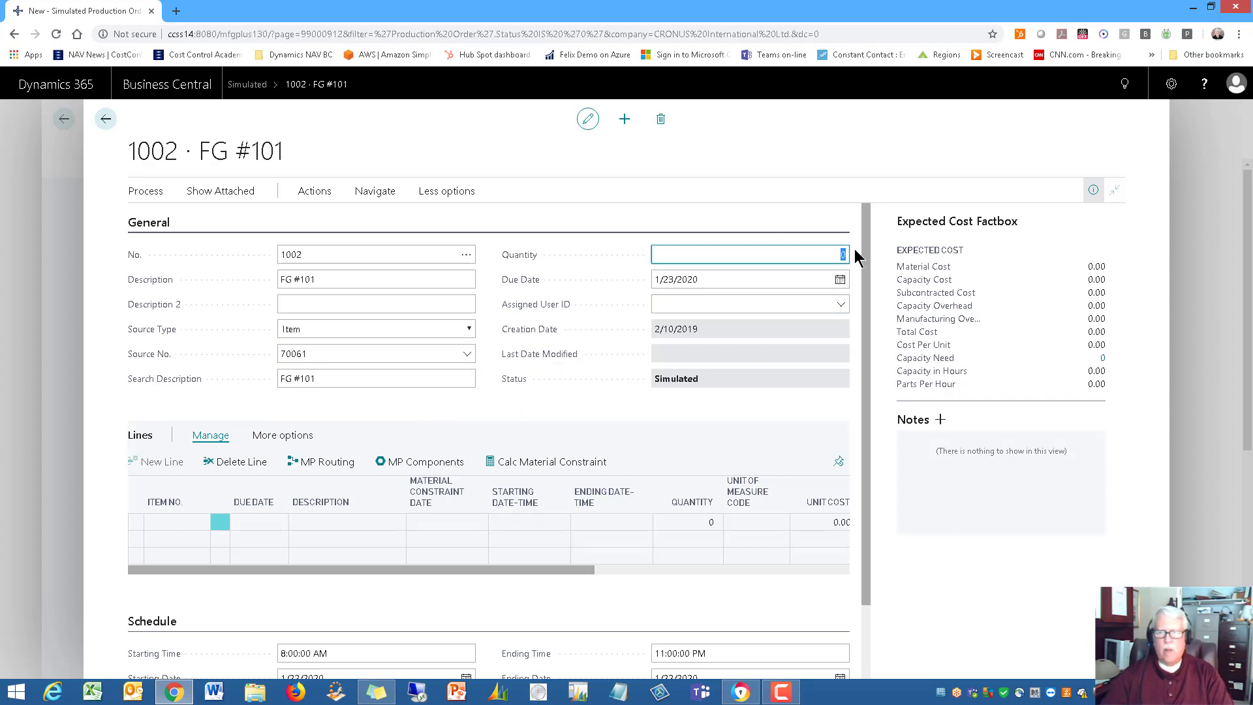
text(100)
key(Tab)
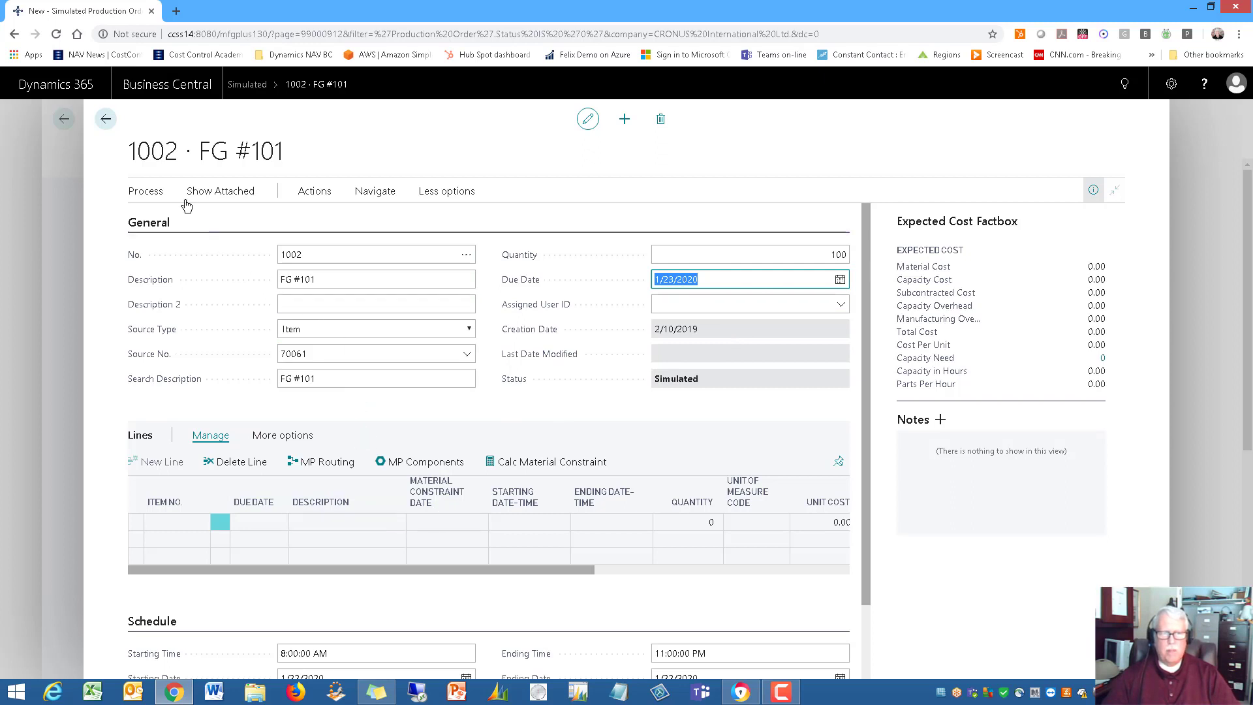
click(145, 192)
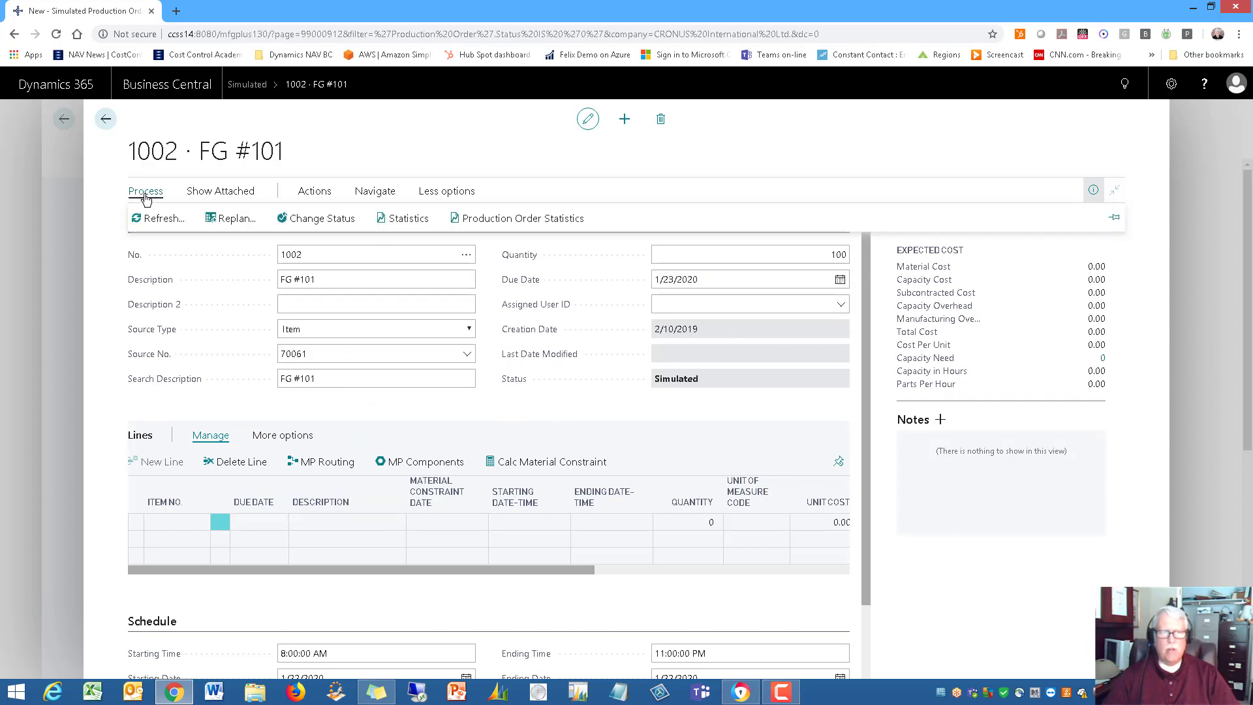
Step: Refresh order 1002 with lines, routings and component need, yielding expected cost 35,281.25
click(165, 224)
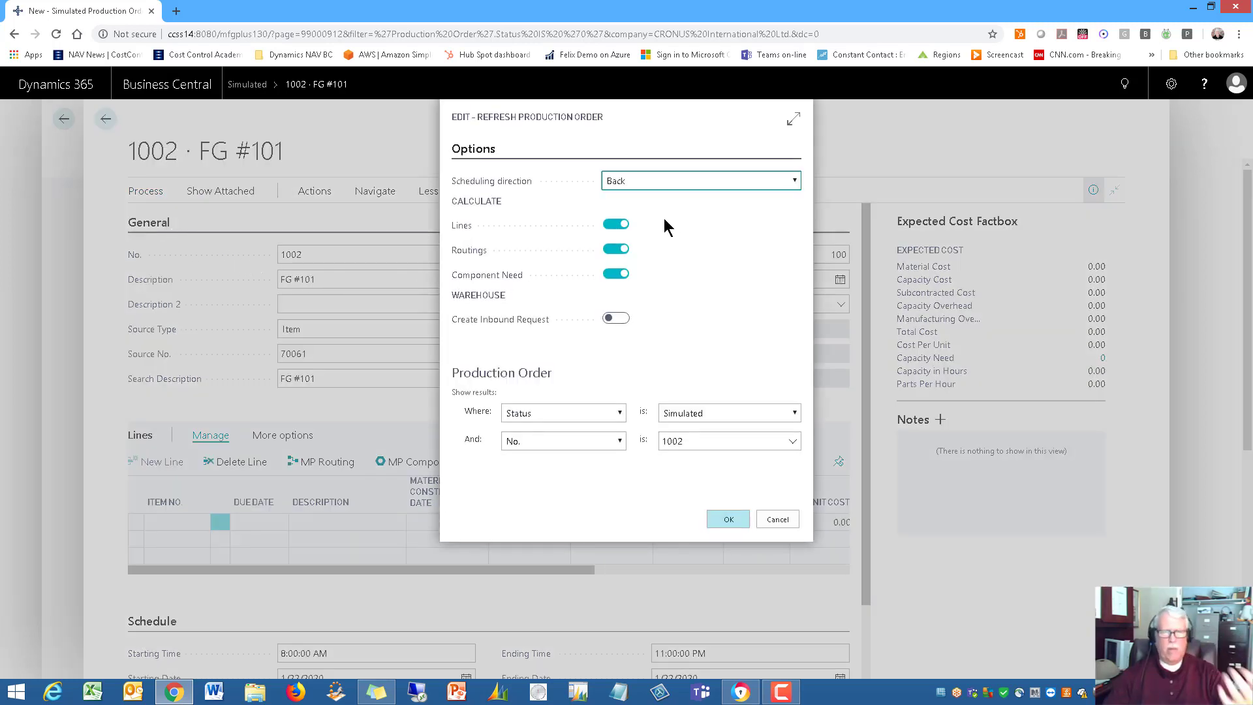
click(724, 521)
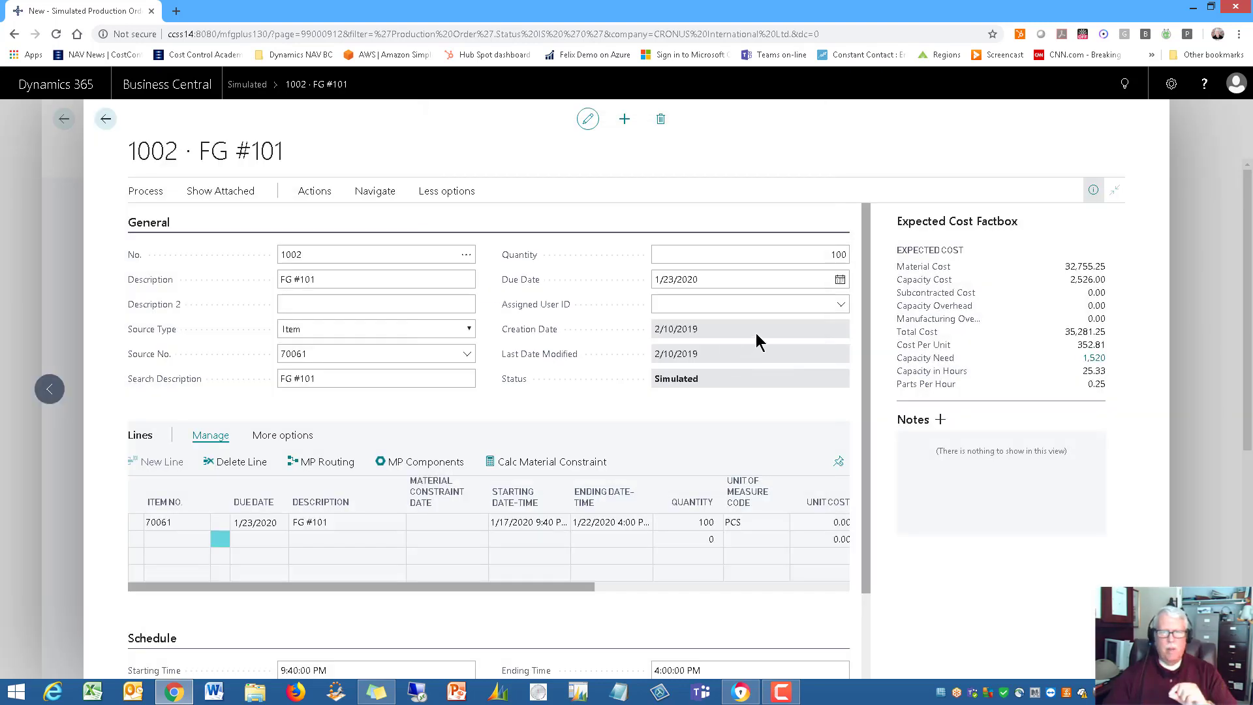
click(809, 254)
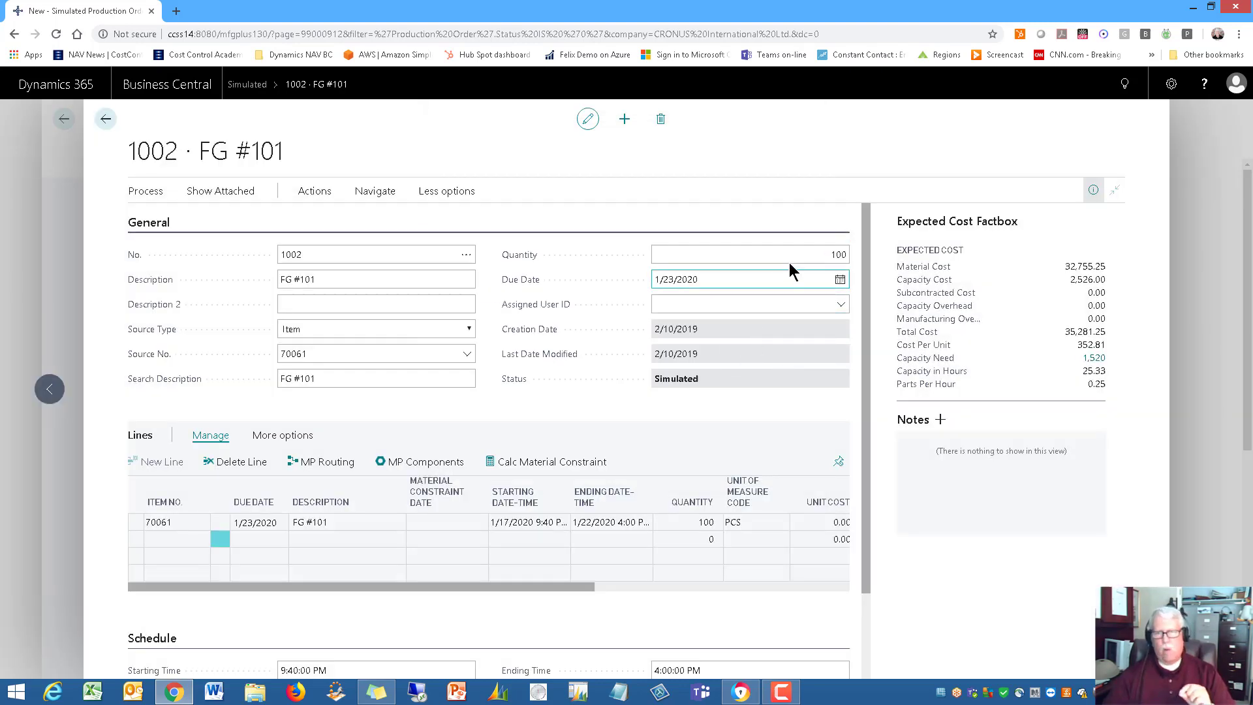
click(335, 523)
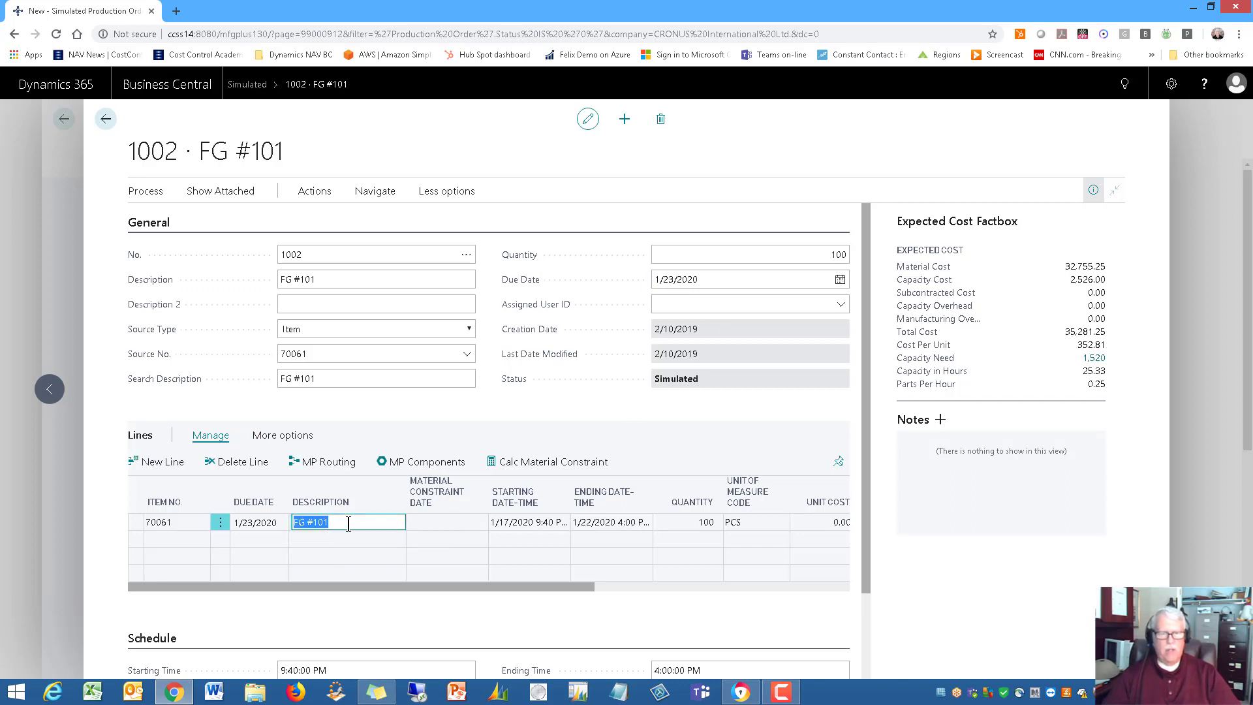
drag(358, 589, 246, 583)
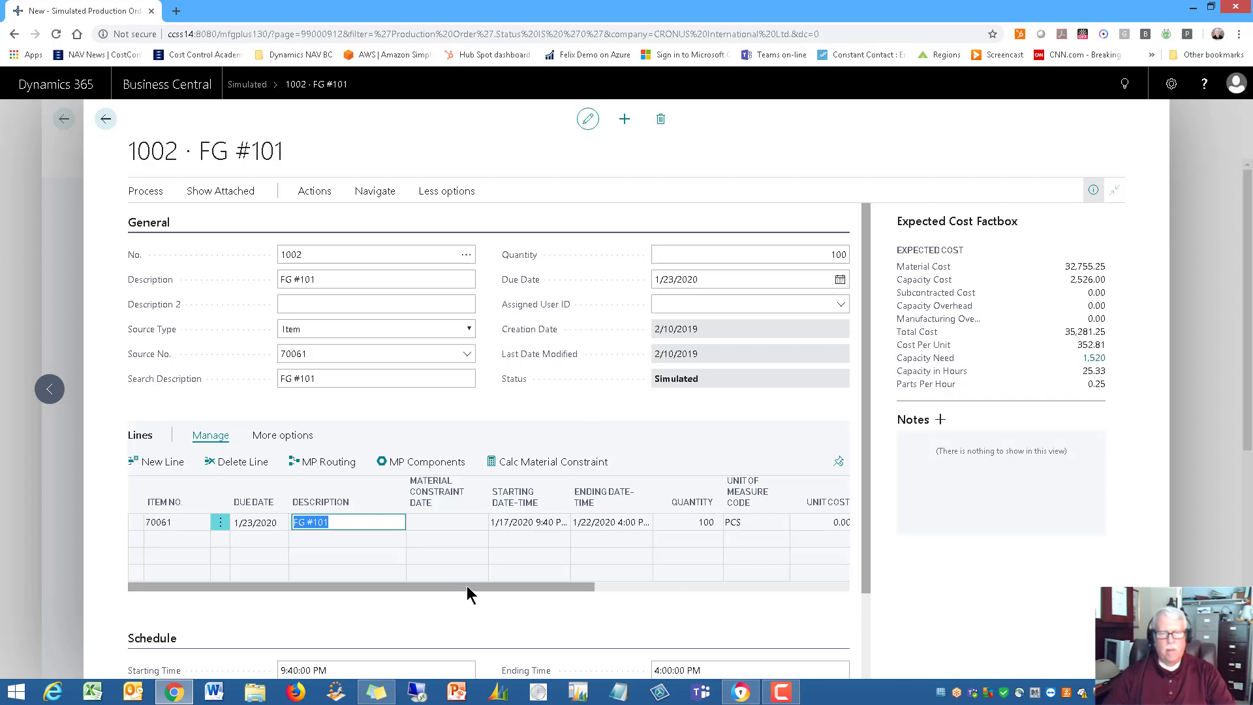
drag(471, 585, 693, 572)
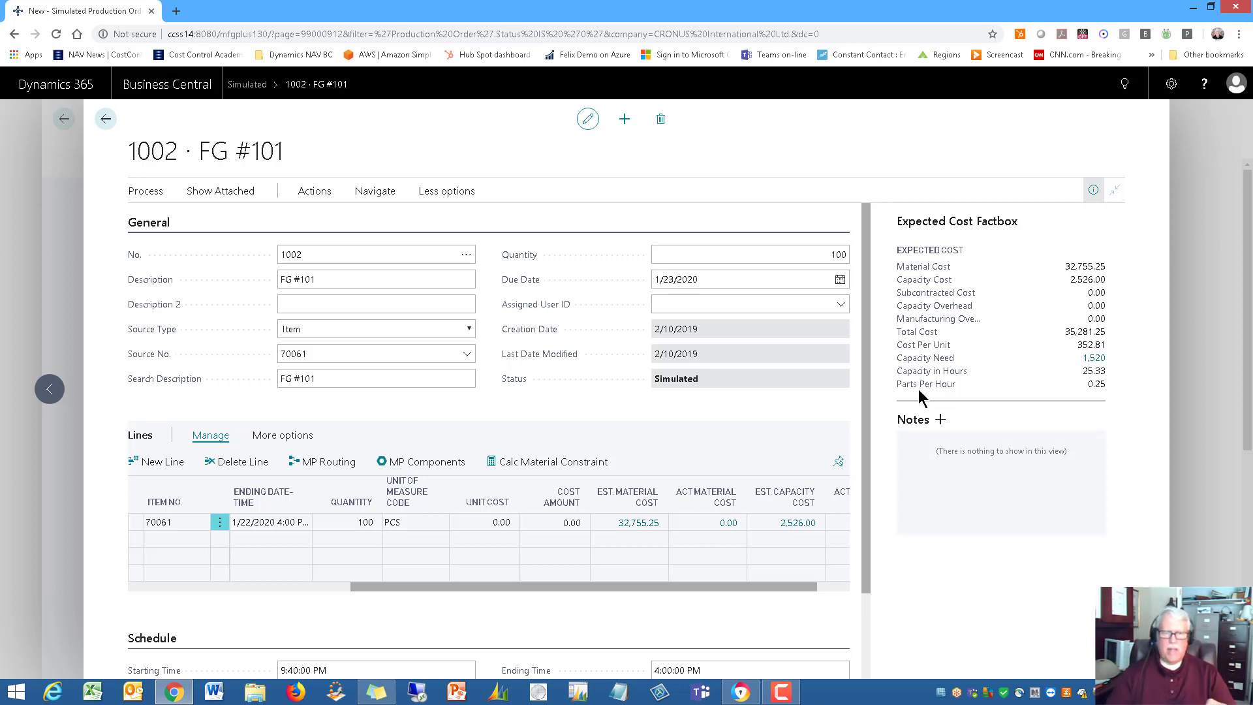
click(285, 436)
click(356, 438)
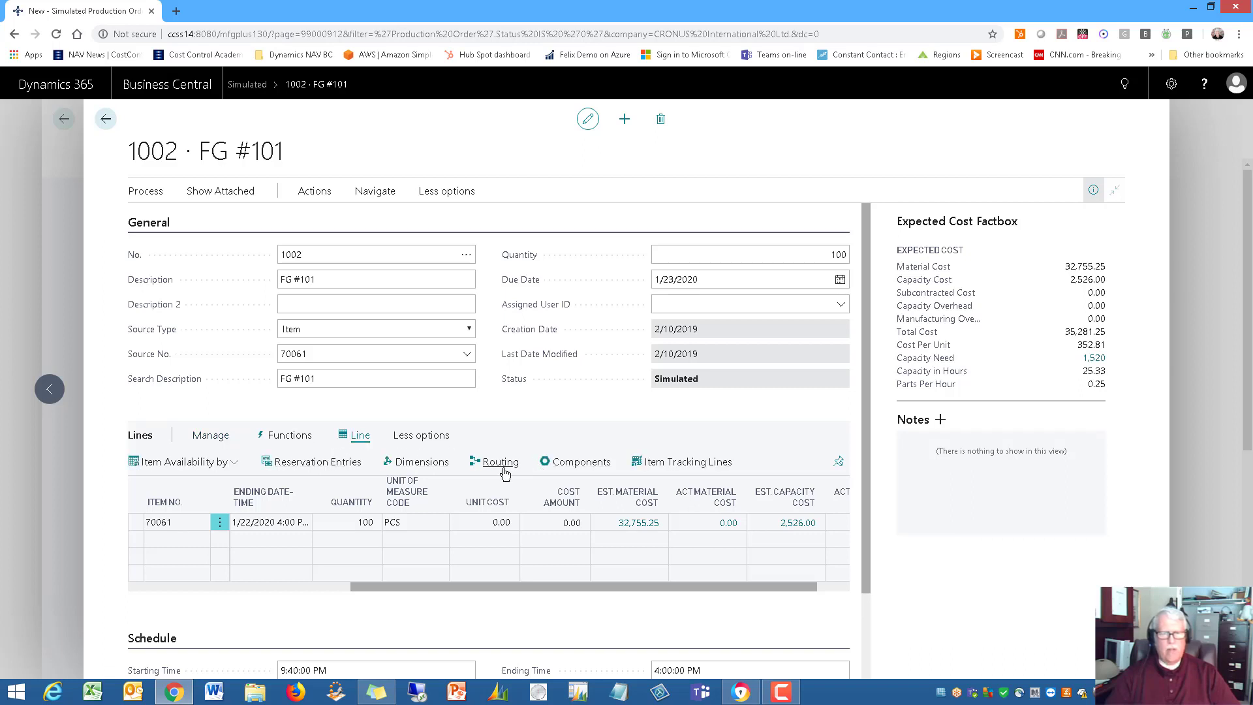
click(500, 464)
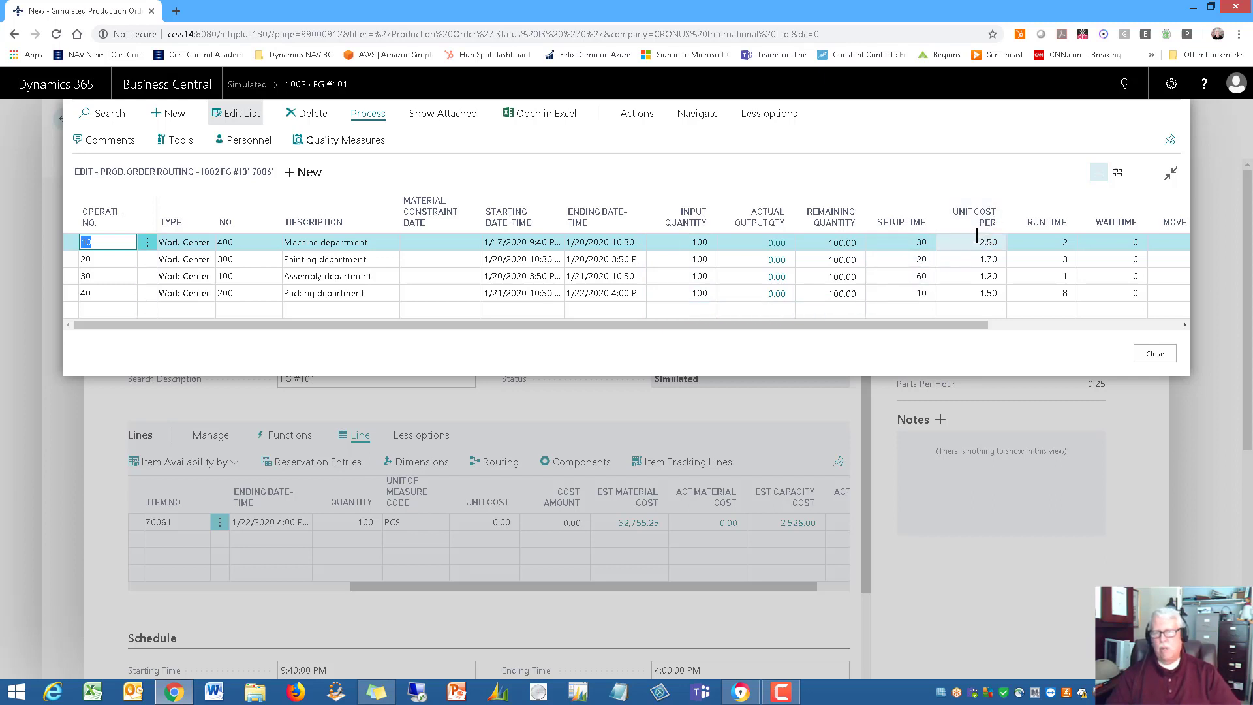
drag(862, 324, 1110, 318)
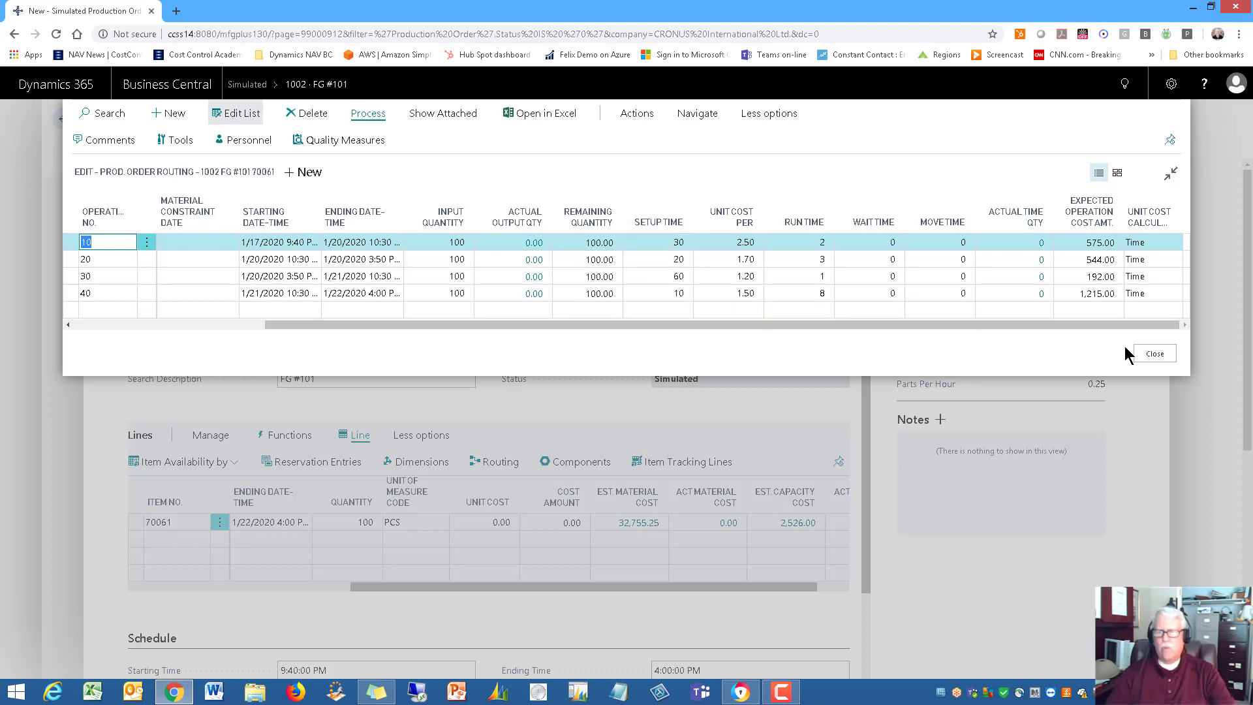
click(1155, 353)
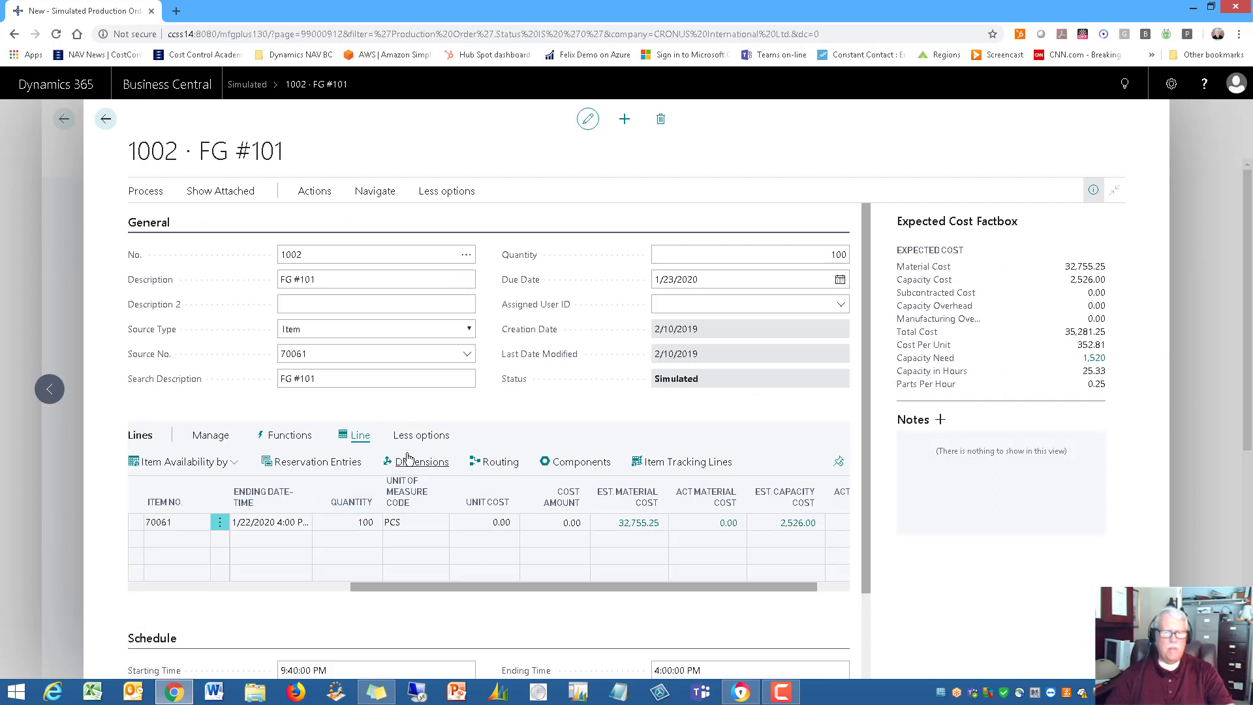
click(578, 464)
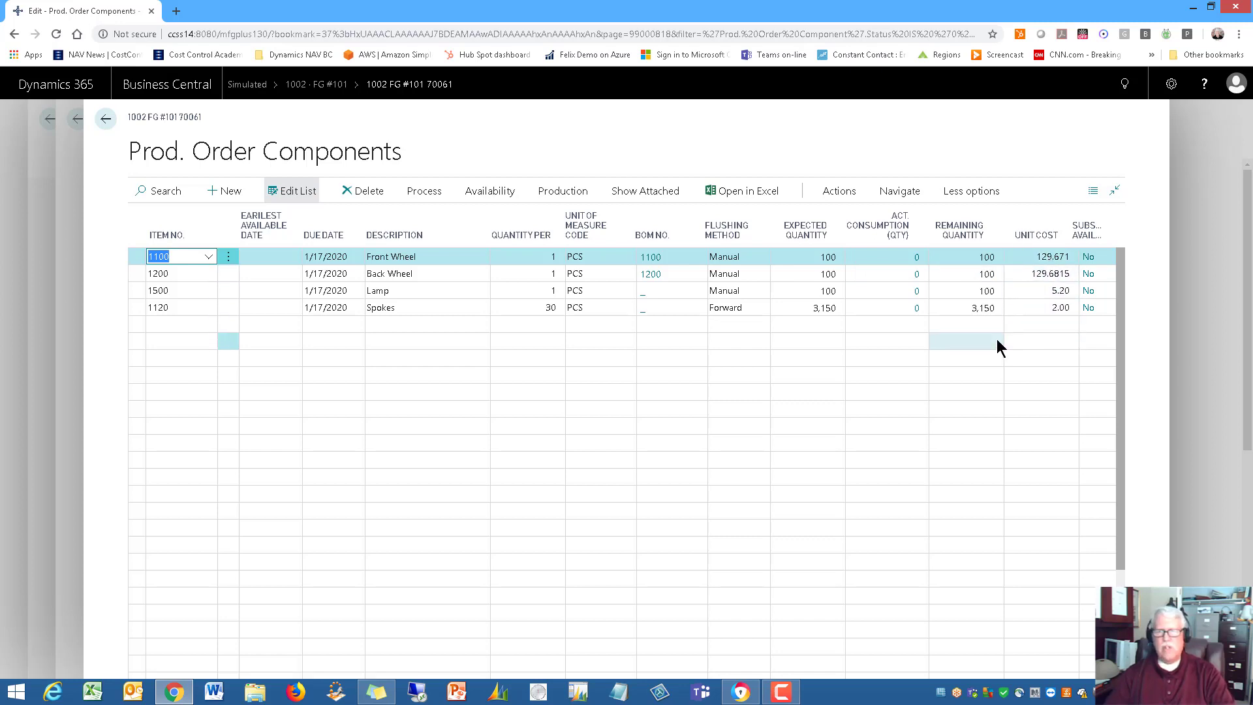
key(Escape)
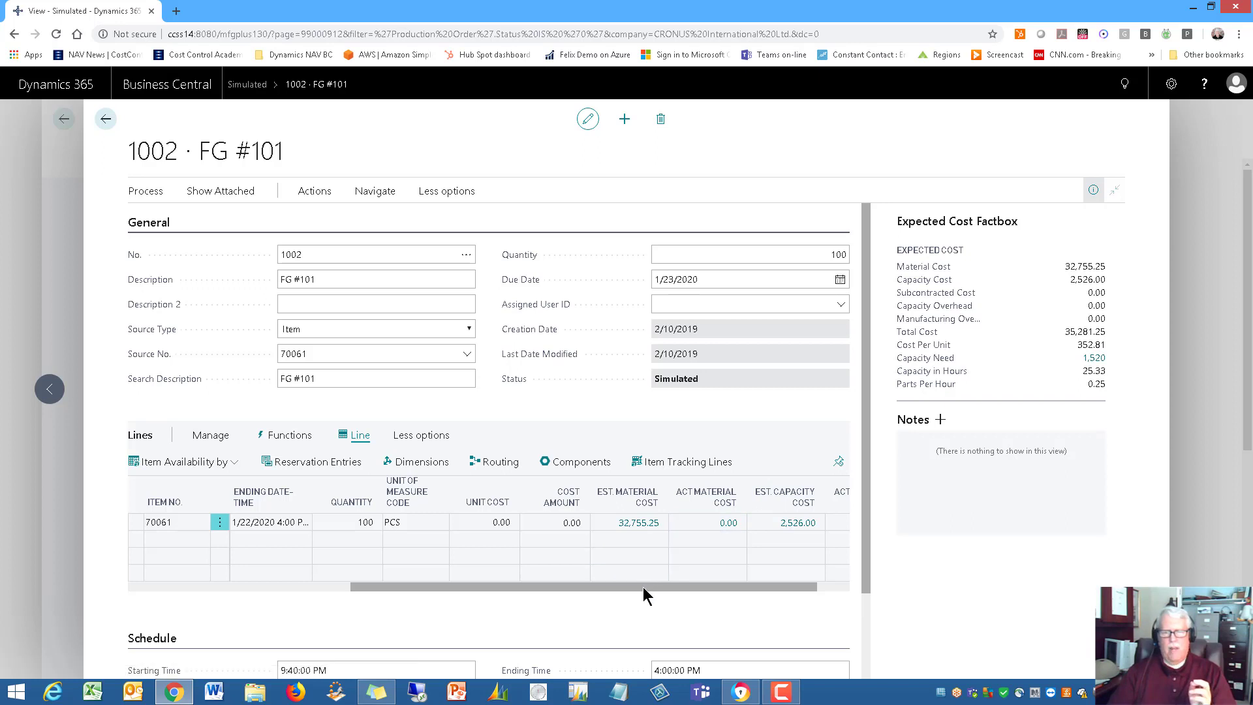
drag(643, 586, 718, 568)
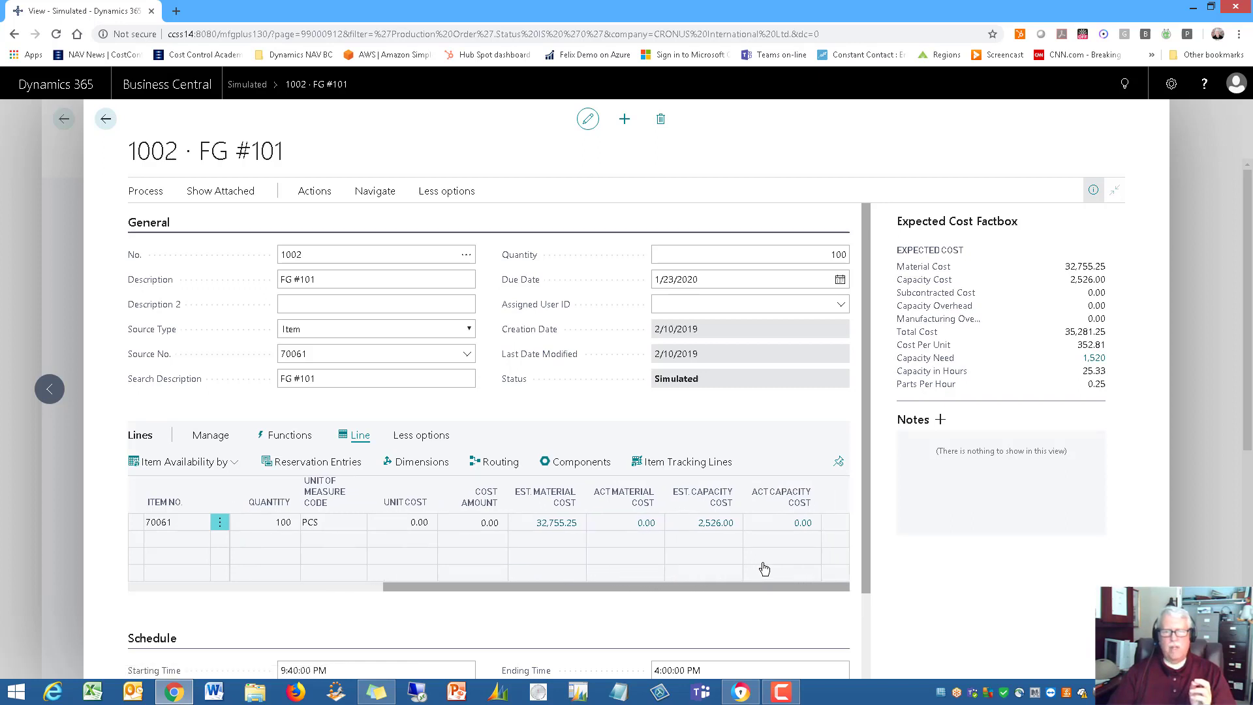